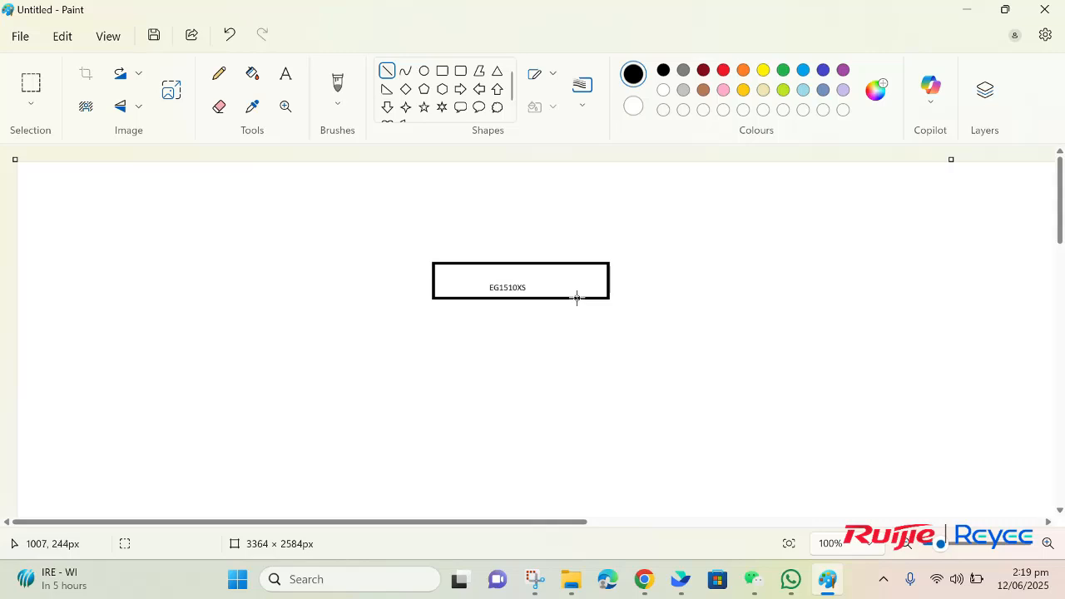
Step: Draw a diagonal line down-right from the EG1510XS box, ending in a new rectangle
{"action": "left_click_drag", "start_coordinate": [576, 297], "coordinate": [628, 337]}
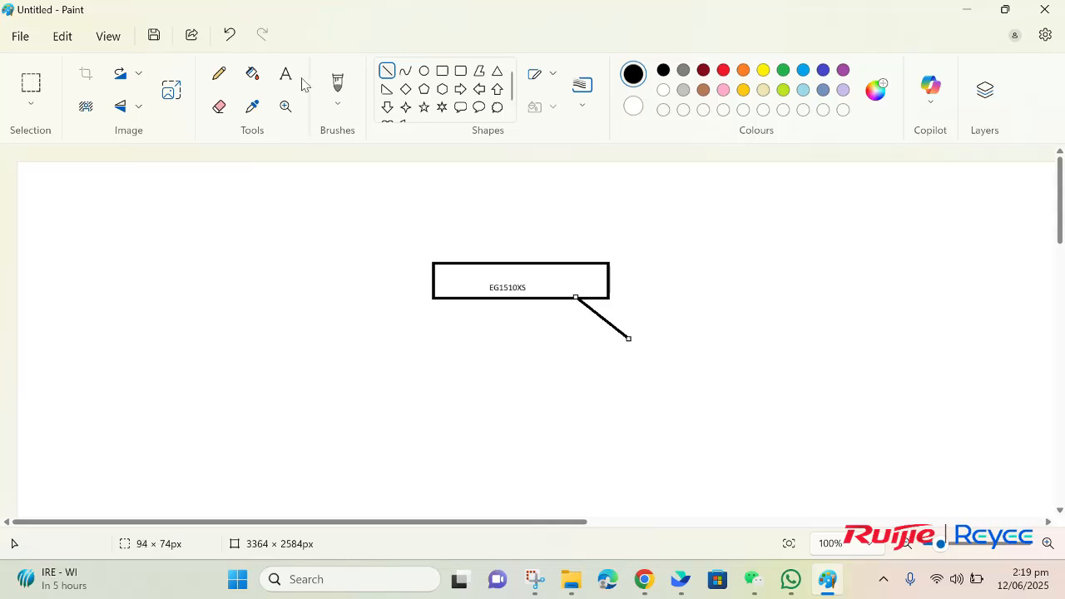
{"action": "left_click", "coordinate": [442, 71]}
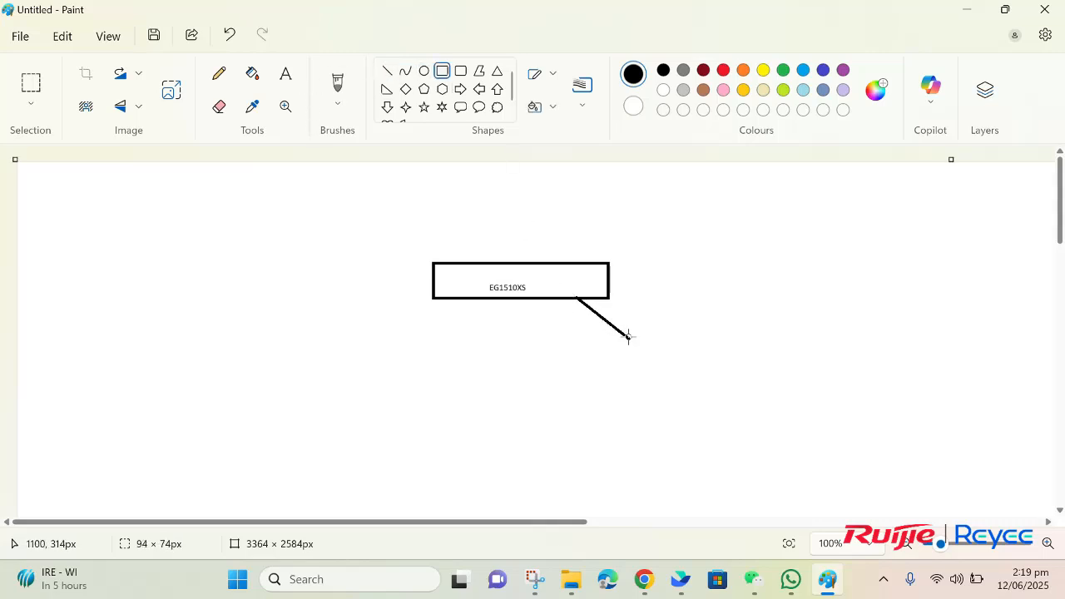
{"action": "left_click_drag", "start_coordinate": [628, 336], "coordinate": [737, 370]}
Step: Label the new rectangle 'NBS300-8MG'
{"action": "left_click", "coordinate": [286, 79]}
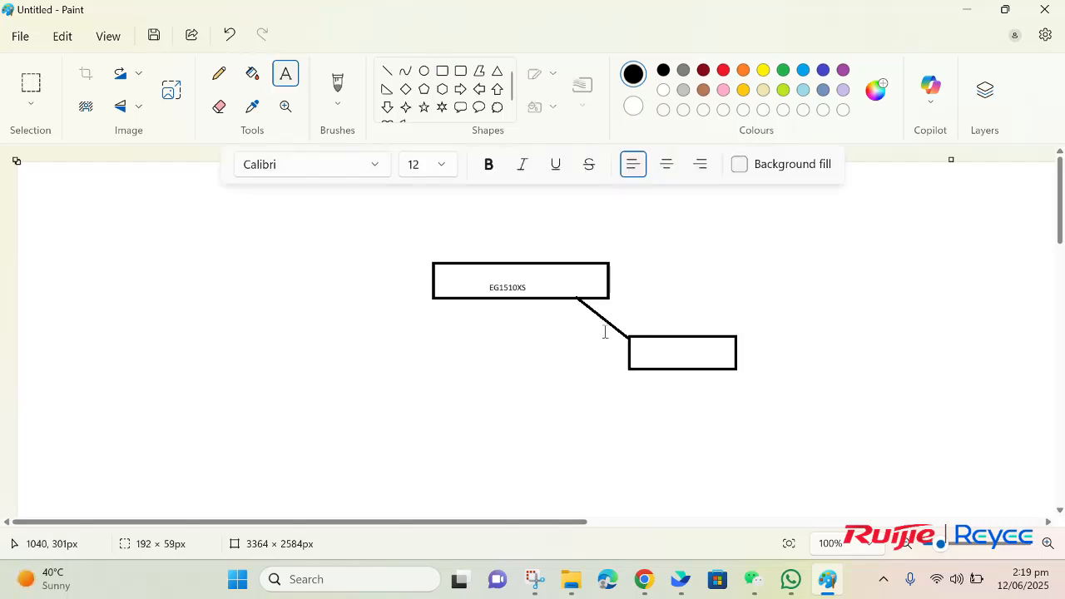
{"action": "left_click", "coordinate": [652, 352]}
{"action": "type", "text": "NBS300-8MG"}
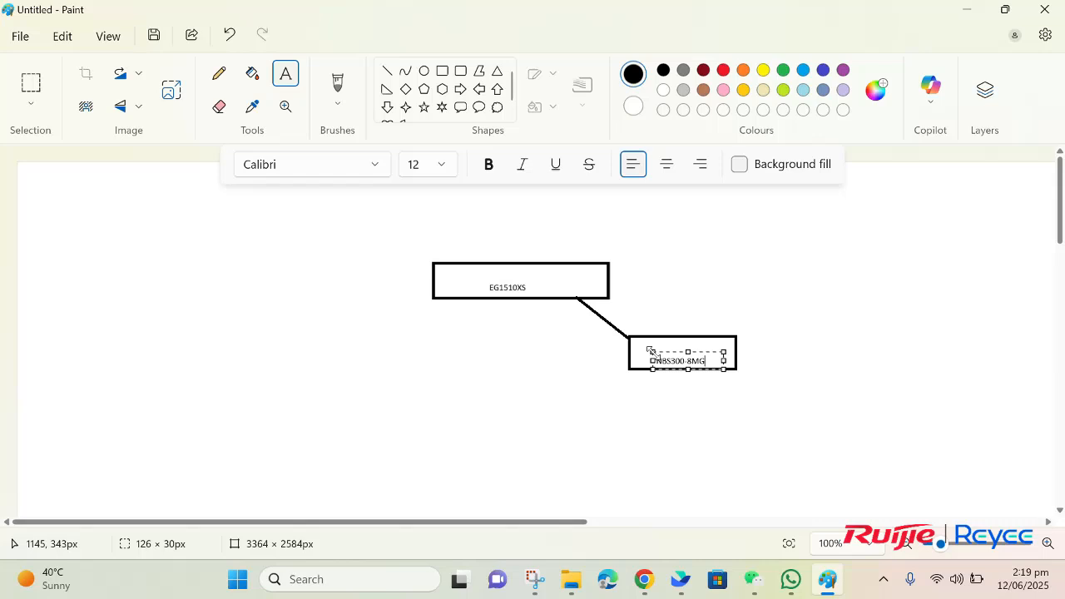
{"action": "left_click_drag", "start_coordinate": [651, 369], "coordinate": [644, 386]}
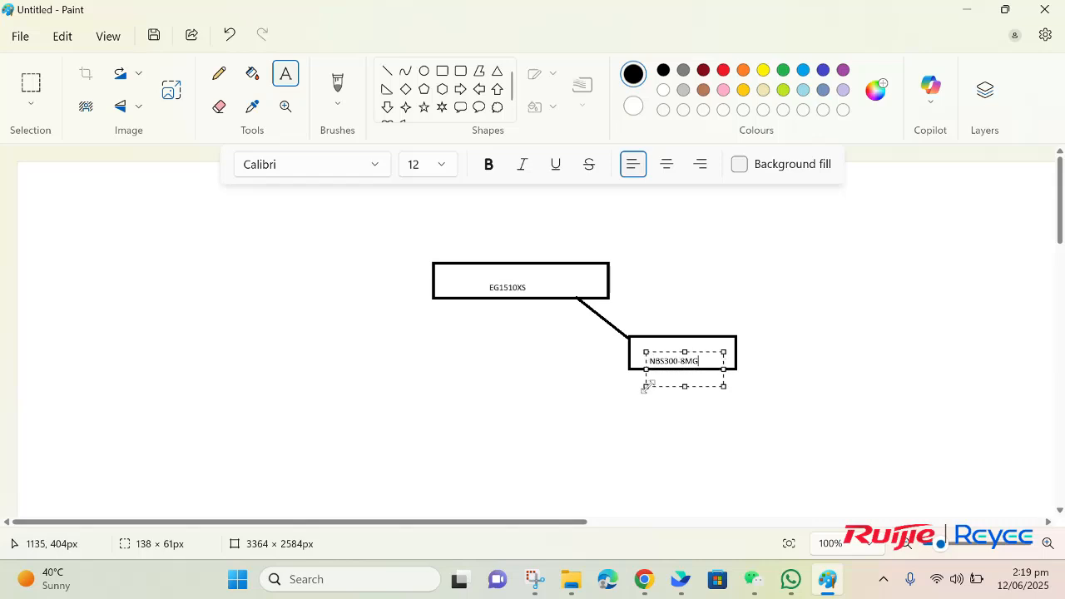
{"action": "left_click", "coordinate": [783, 383]}
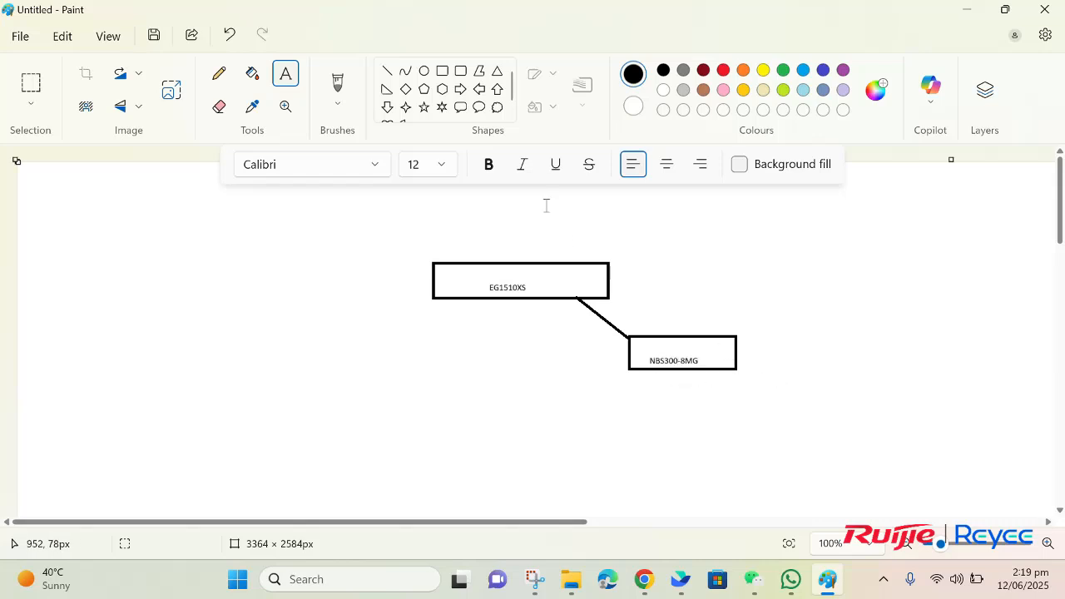
{"action": "left_click", "coordinate": [387, 71]}
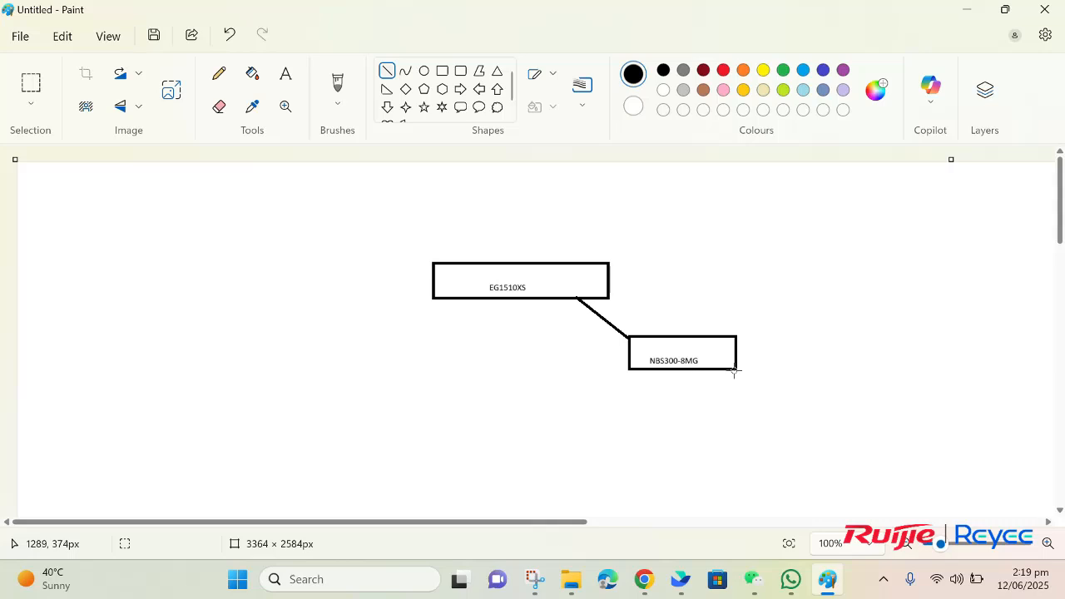
Step: Draw five lines fanning out downward from the NBS300-8MG box's bottom edge
{"action": "left_click_drag", "start_coordinate": [734, 371], "coordinate": [794, 414]}
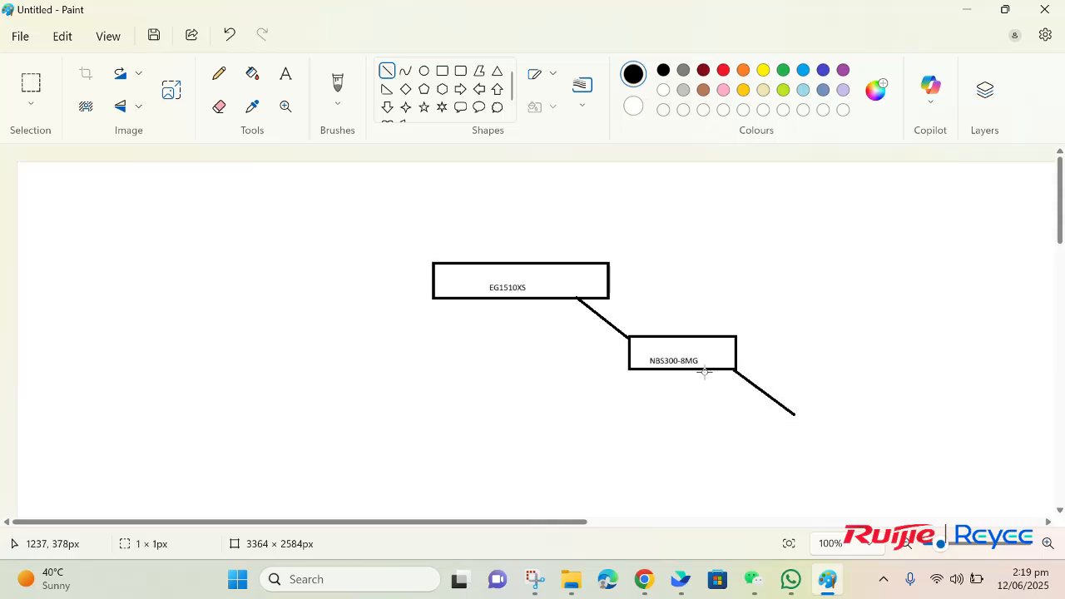
{"action": "left_click_drag", "start_coordinate": [704, 371], "coordinate": [735, 420]}
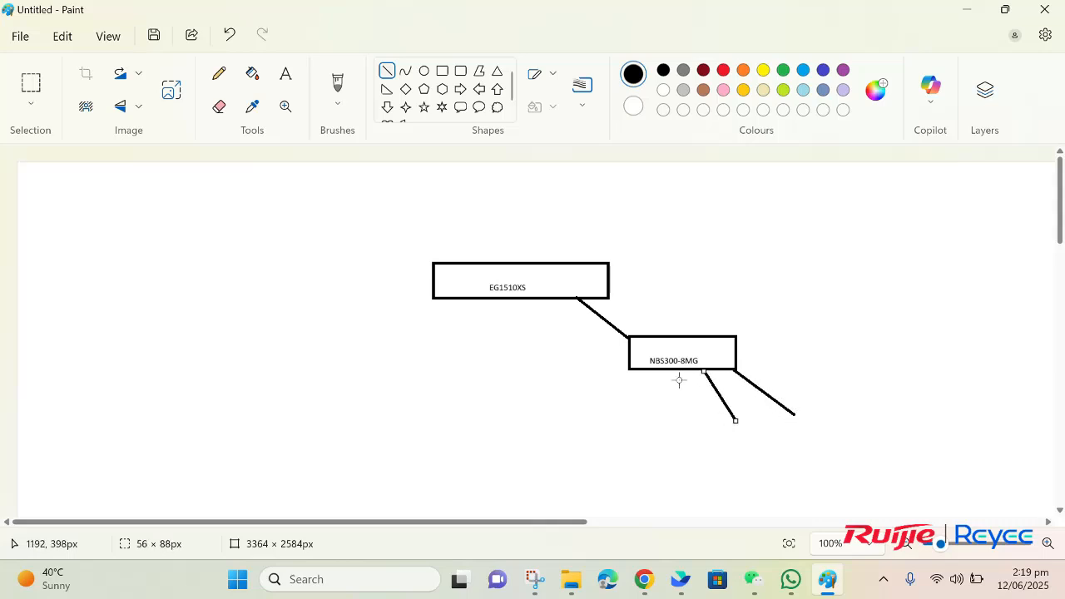
{"action": "left_click_drag", "start_coordinate": [681, 372], "coordinate": [696, 434]}
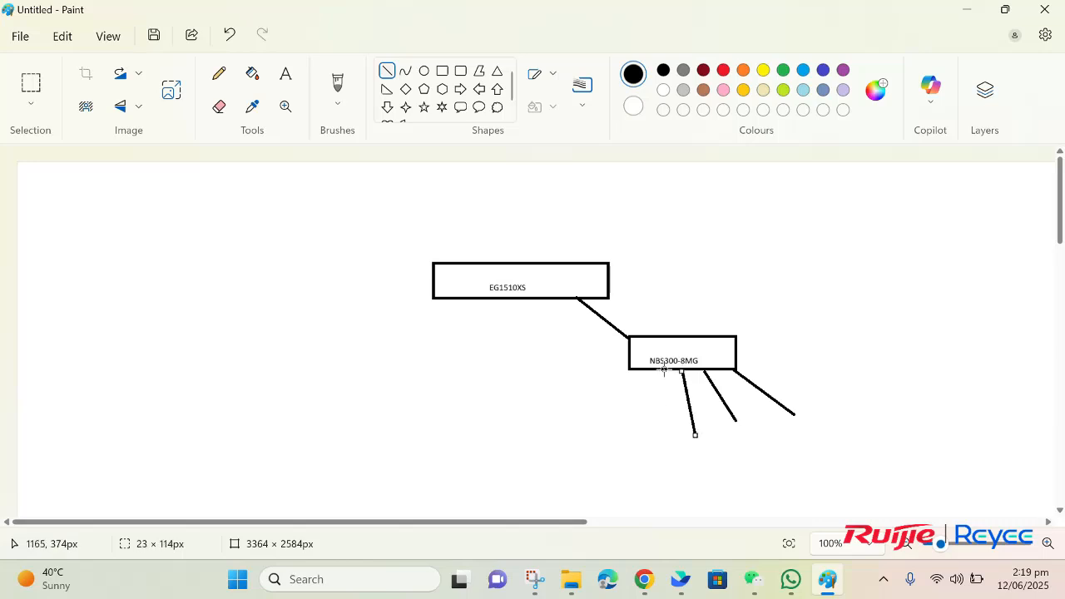
{"action": "left_click_drag", "start_coordinate": [661, 372], "coordinate": [638, 419]}
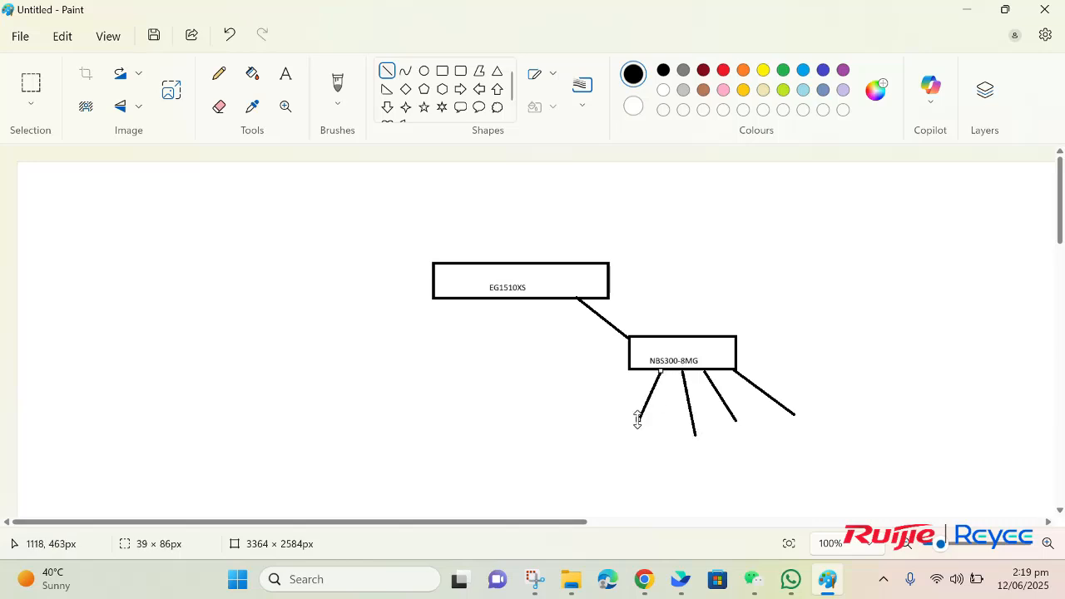
{"action": "left_click_drag", "start_coordinate": [633, 372], "coordinate": [585, 412]}
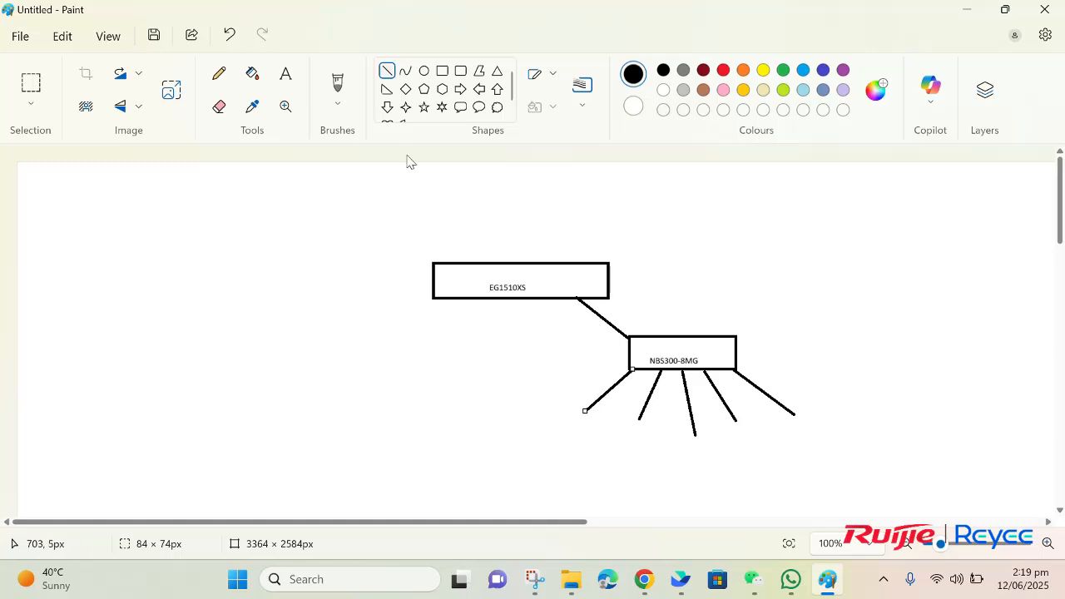
Step: Draw a small empty rectangle at the end of each of the five lines
{"action": "left_click", "coordinate": [442, 71]}
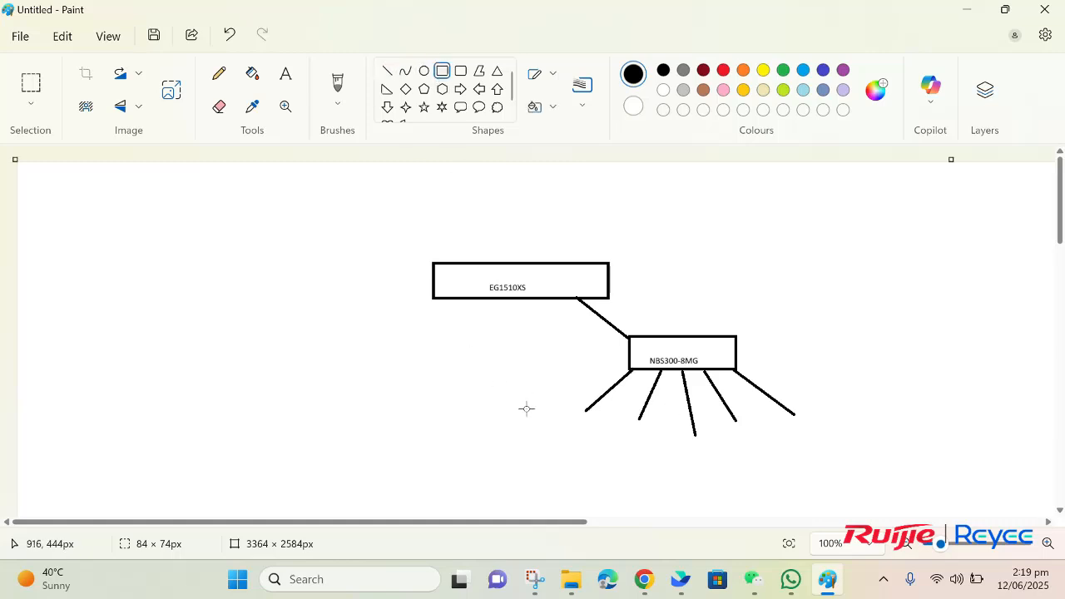
{"action": "mouse_move", "coordinate": [526, 408]}
{"action": "left_mouse_down"}
{"action": "mouse_move", "coordinate": [609, 425]}
{"action": "mouse_move", "coordinate": [625, 416]}
{"action": "mouse_move", "coordinate": [737, 445]}
{"action": "left_mouse_up"}
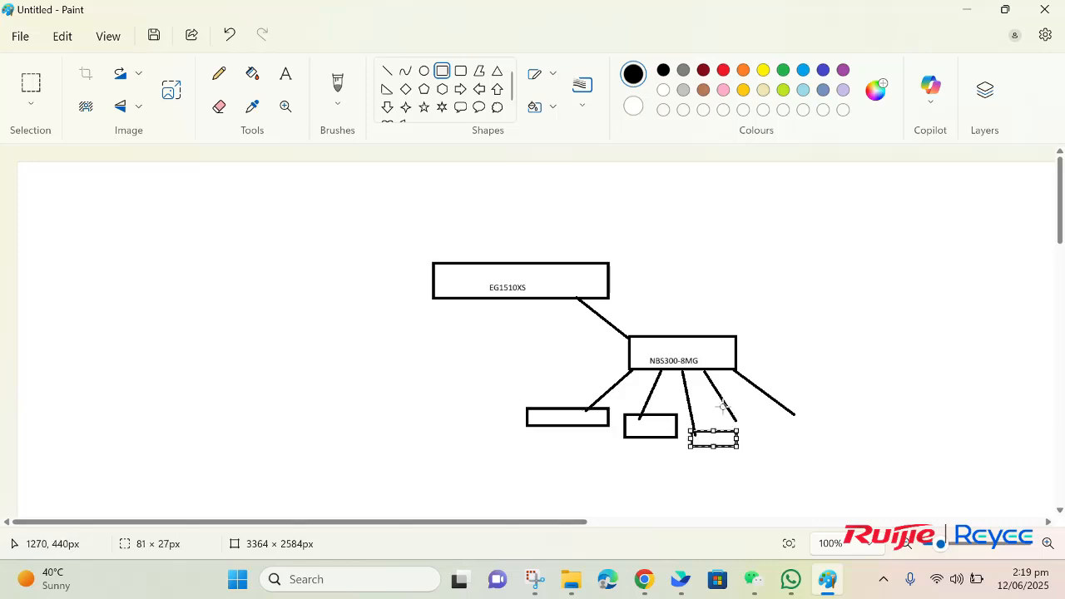
{"action": "left_click_drag", "start_coordinate": [728, 408], "coordinate": [787, 427]}
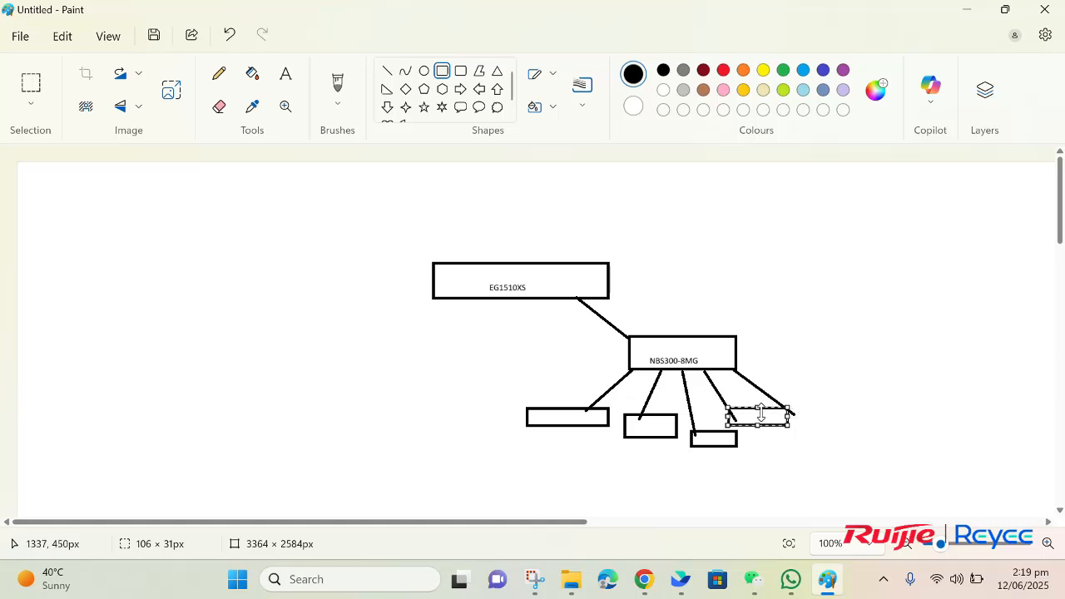
{"action": "mouse_move", "coordinate": [788, 408]}
{"action": "left_mouse_down"}
{"action": "mouse_move", "coordinate": [774, 406]}
{"action": "mouse_move", "coordinate": [849, 428]}
{"action": "left_mouse_up"}
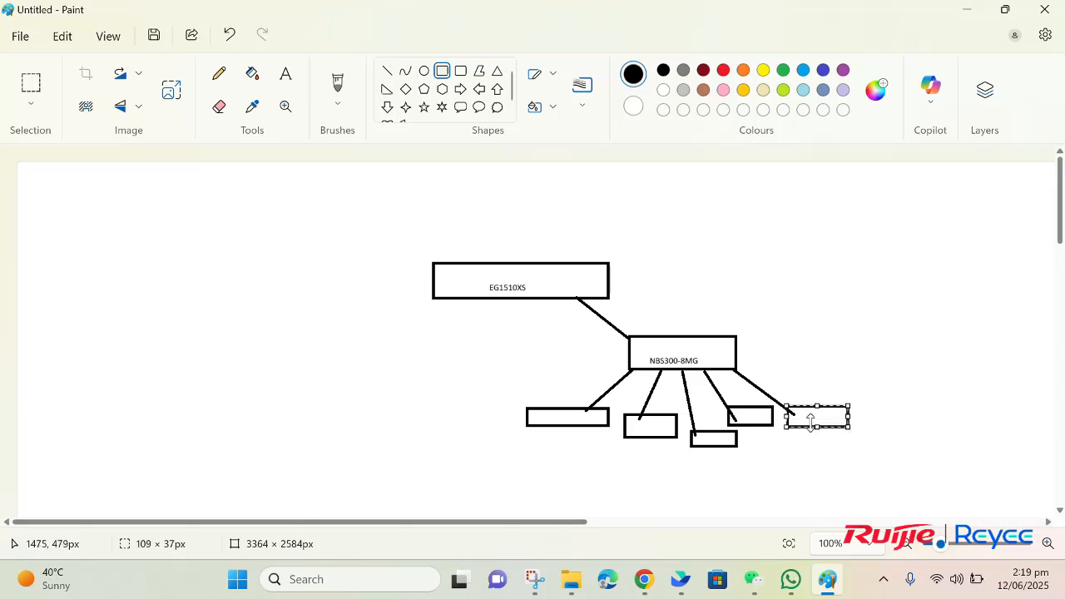
{"action": "left_click", "coordinate": [543, 418]}
Step: Label the first two small boxes 'NVR' and 'CAMERA'
{"action": "left_click", "coordinate": [286, 73]}
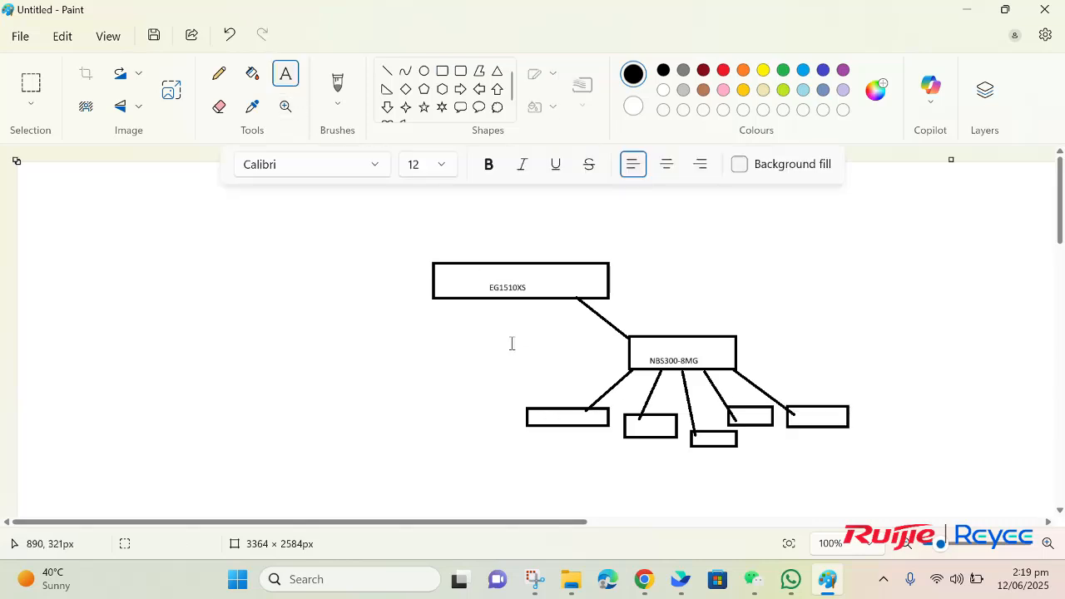
{"action": "left_click", "coordinate": [553, 410]}
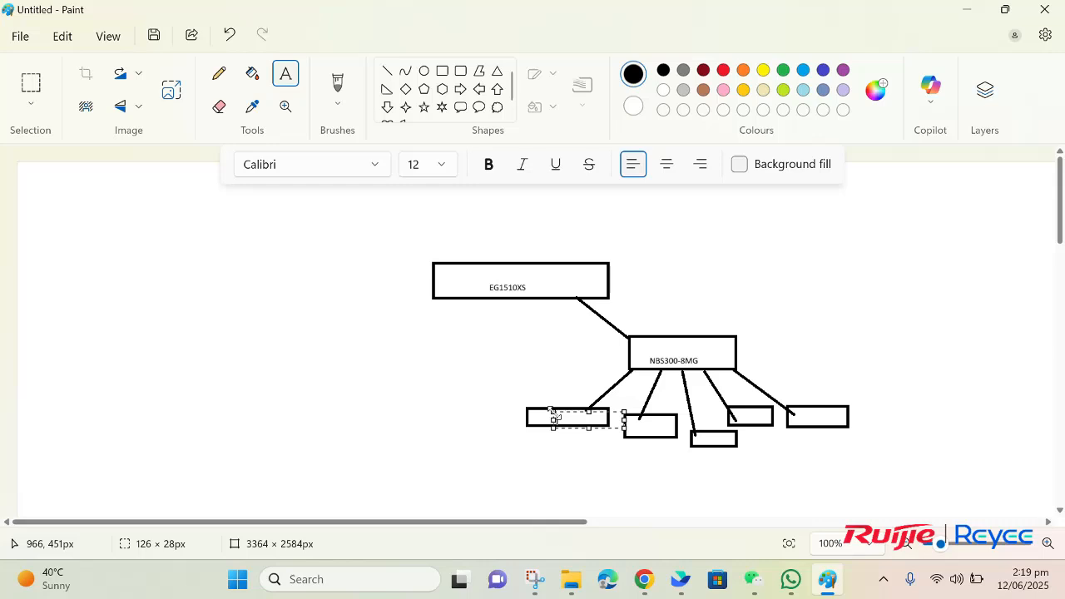
{"action": "type", "text": "NVR"}
{"action": "left_click", "coordinate": [646, 425]}
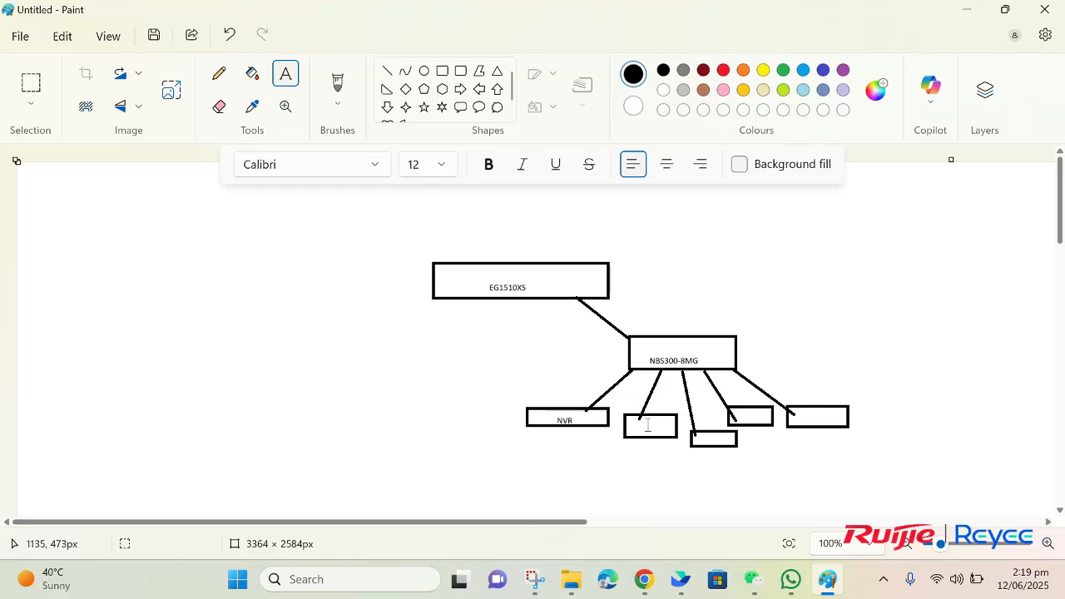
{"action": "left_click", "coordinate": [648, 426]}
{"action": "type", "text": "CAMERA"}
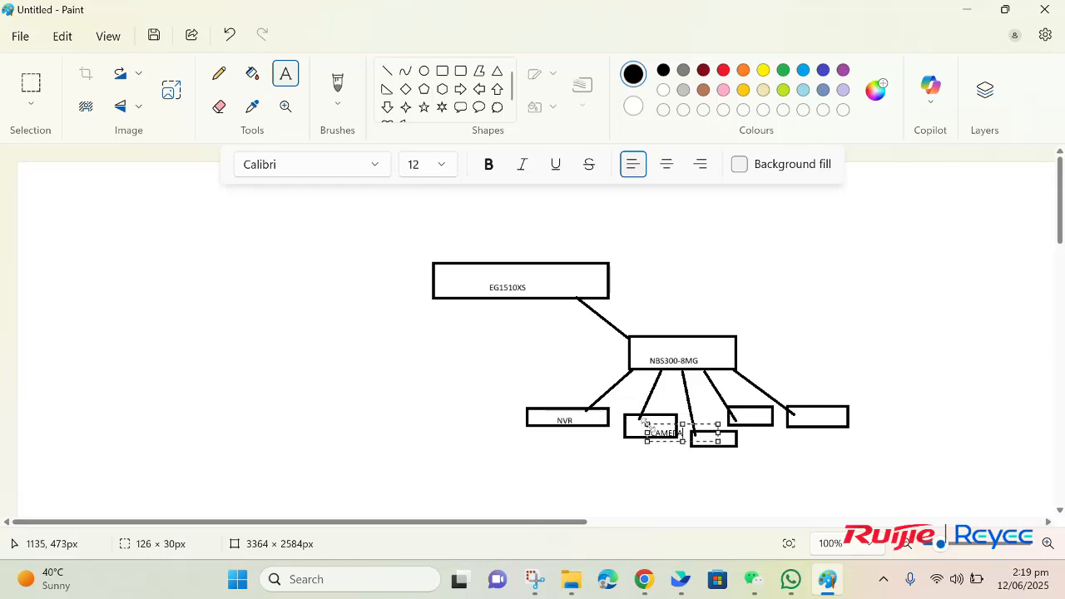
{"action": "left_click_drag", "start_coordinate": [648, 424], "coordinate": [633, 413]}
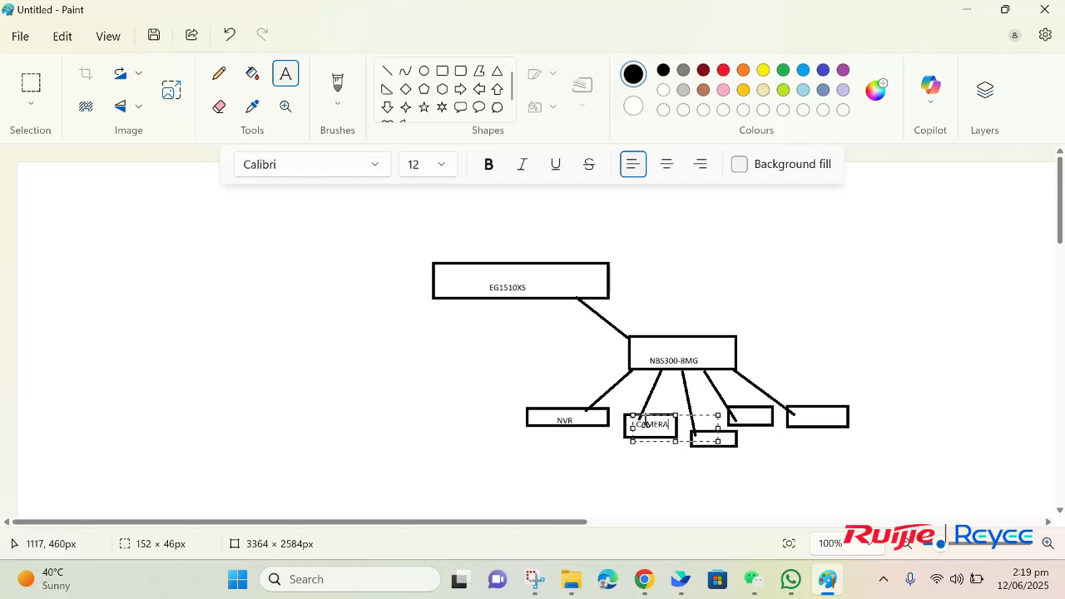
{"action": "left_click", "coordinate": [739, 442]}
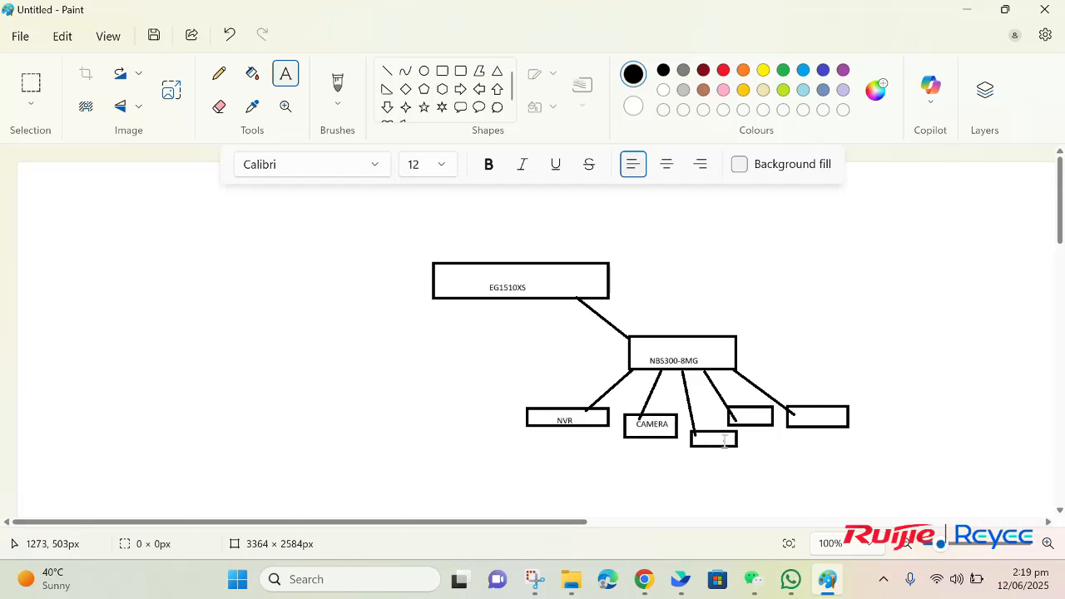
{"action": "left_click", "coordinate": [725, 442]}
{"action": "left_click", "coordinate": [702, 436]}
Step: Label the third and fourth small boxes 'IP PHONE' and 'Server'
{"action": "left_click", "coordinate": [701, 434]}
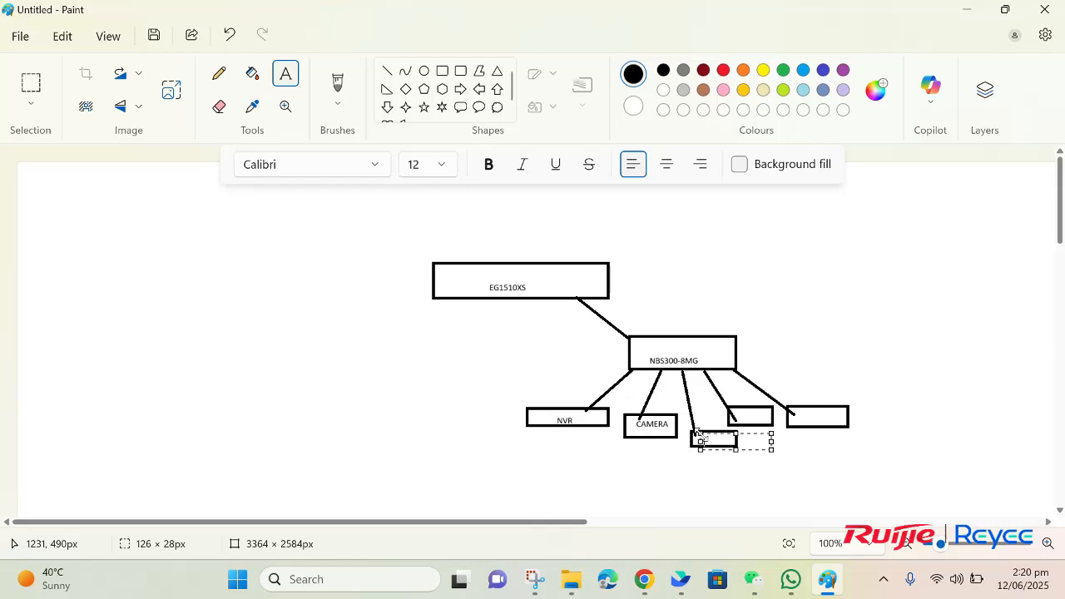
{"action": "type", "text": "IP PHON"}
{"action": "left_click_drag", "start_coordinate": [698, 433], "coordinate": [692, 430]}
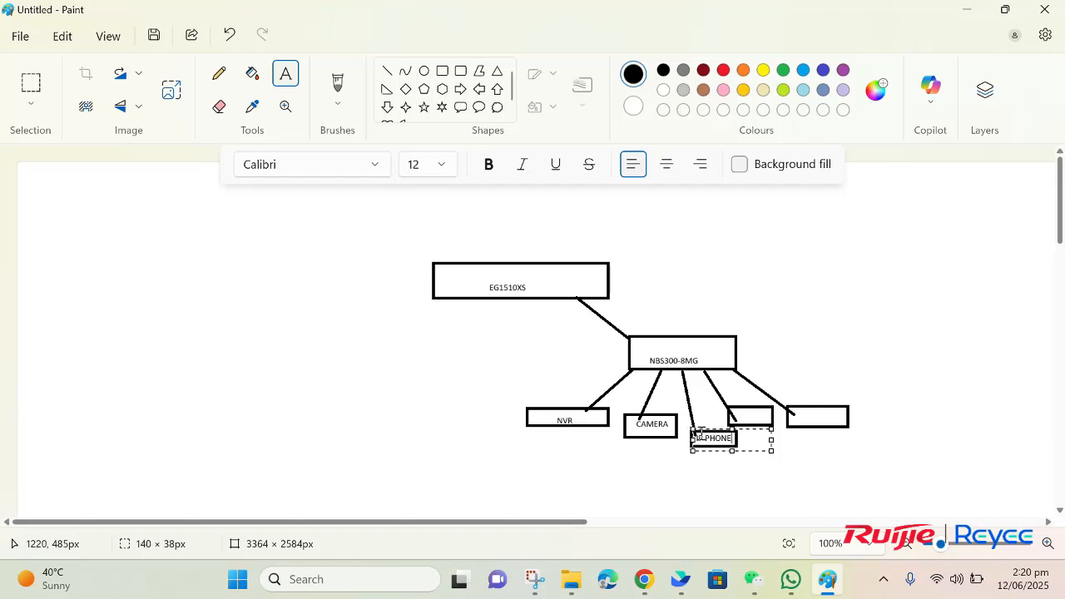
{"action": "left_click", "coordinate": [753, 412]}
{"action": "left_click", "coordinate": [743, 414]}
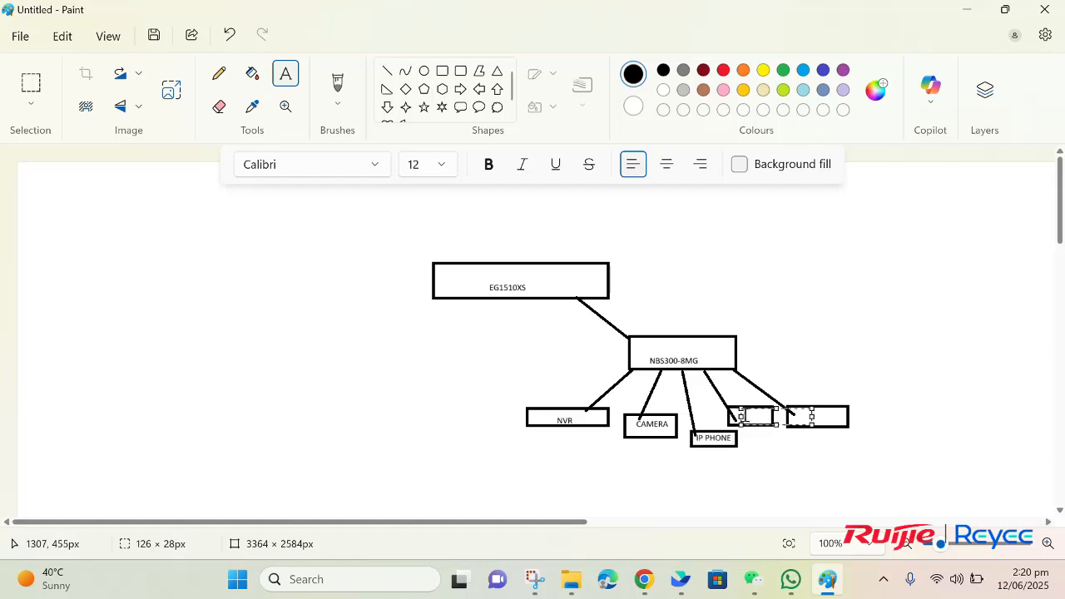
{"action": "type", "text": "ser"}
{"action": "left_click", "coordinate": [830, 418]}
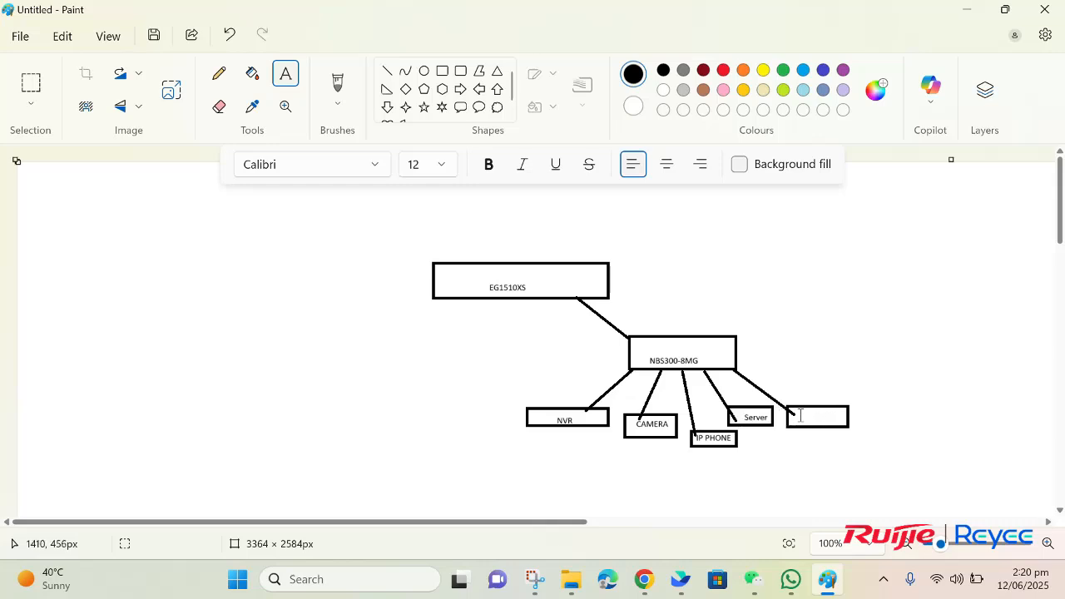
Step: Label the last box 'AM' and add 'LAN' above the NBS300-8MG box
{"action": "left_click", "coordinate": [801, 415]}
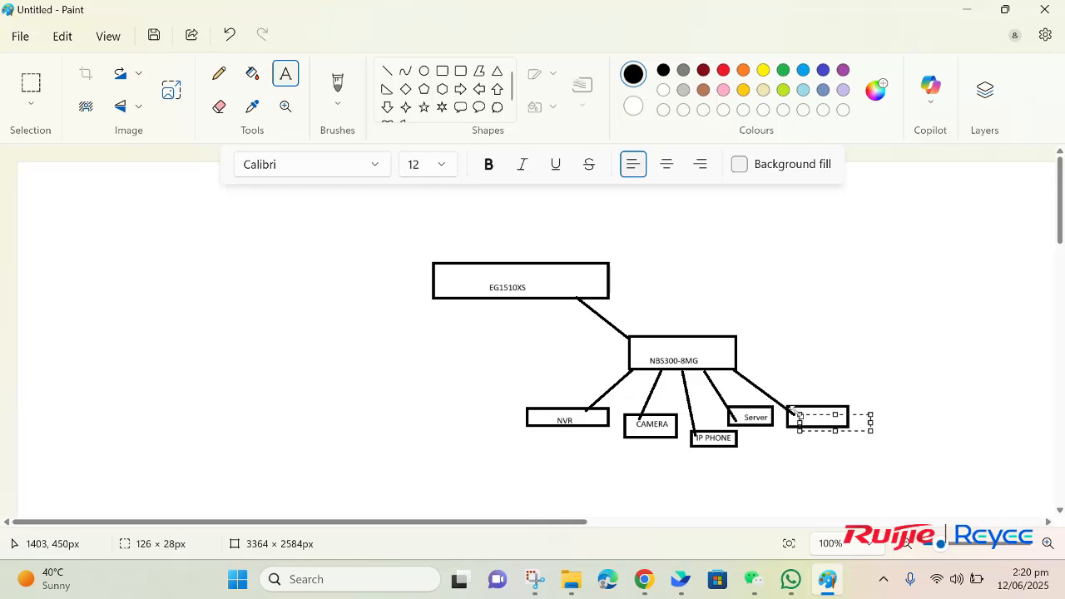
{"action": "type", "text": "AM"}
{"action": "left_click", "coordinate": [801, 450]}
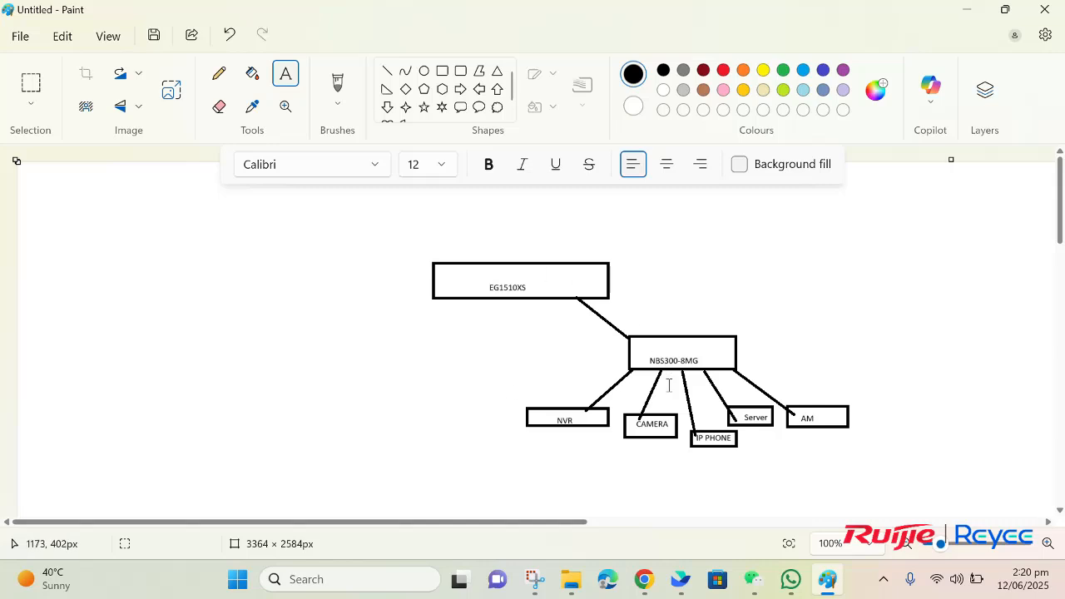
{"action": "left_click", "coordinate": [656, 317]}
{"action": "type", "text": "CA"}
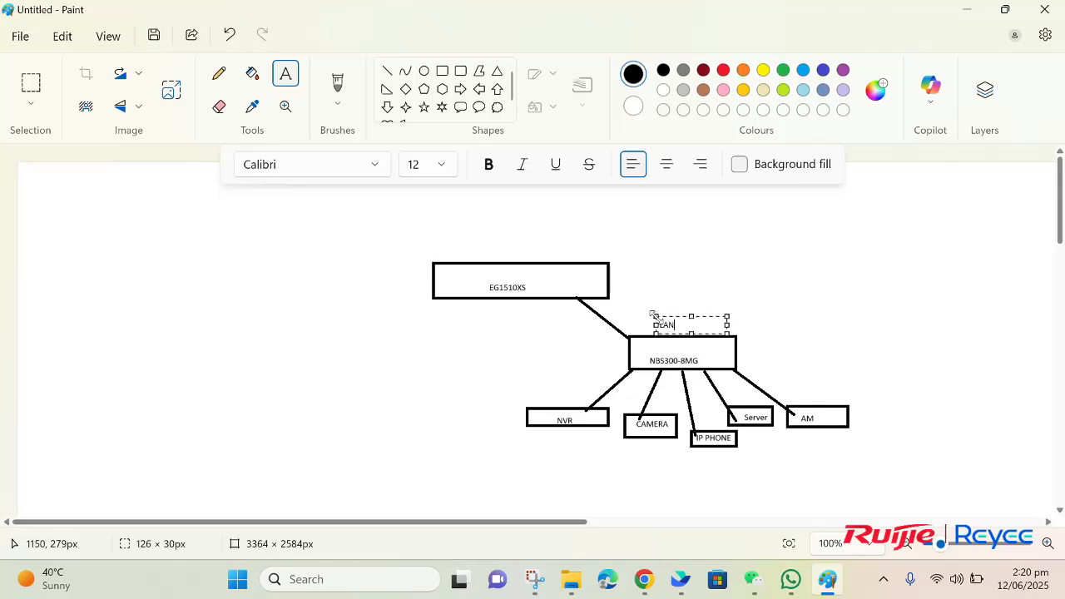
{"action": "left_click", "coordinate": [645, 277]}
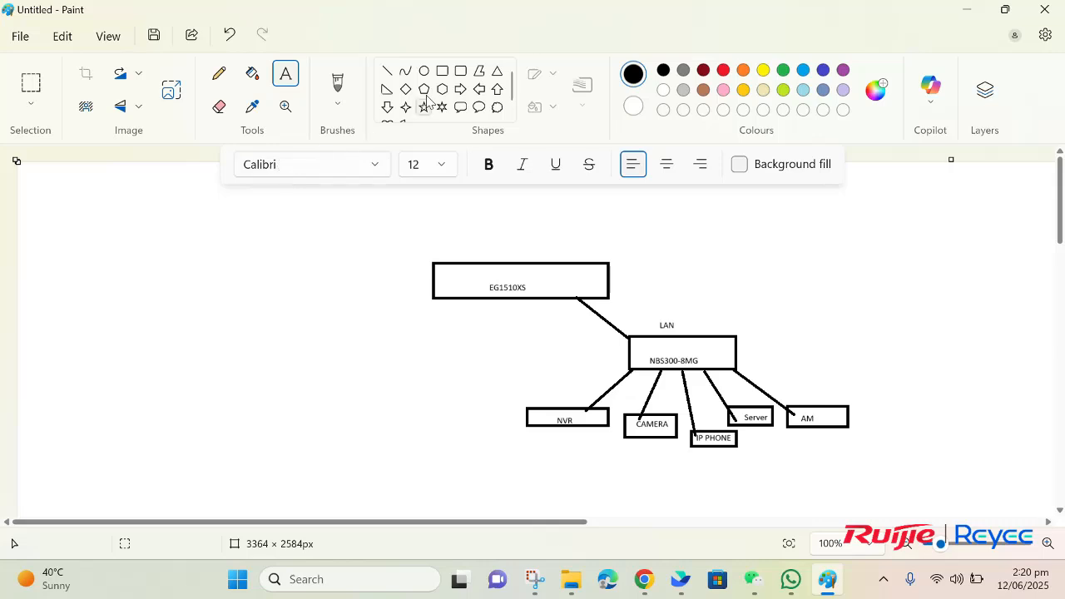
Step: Draw a large form rectangle on the left with two input boxes inside it
{"action": "left_click", "coordinate": [442, 73]}
{"action": "left_click_drag", "start_coordinate": [153, 270], "coordinate": [325, 434]}
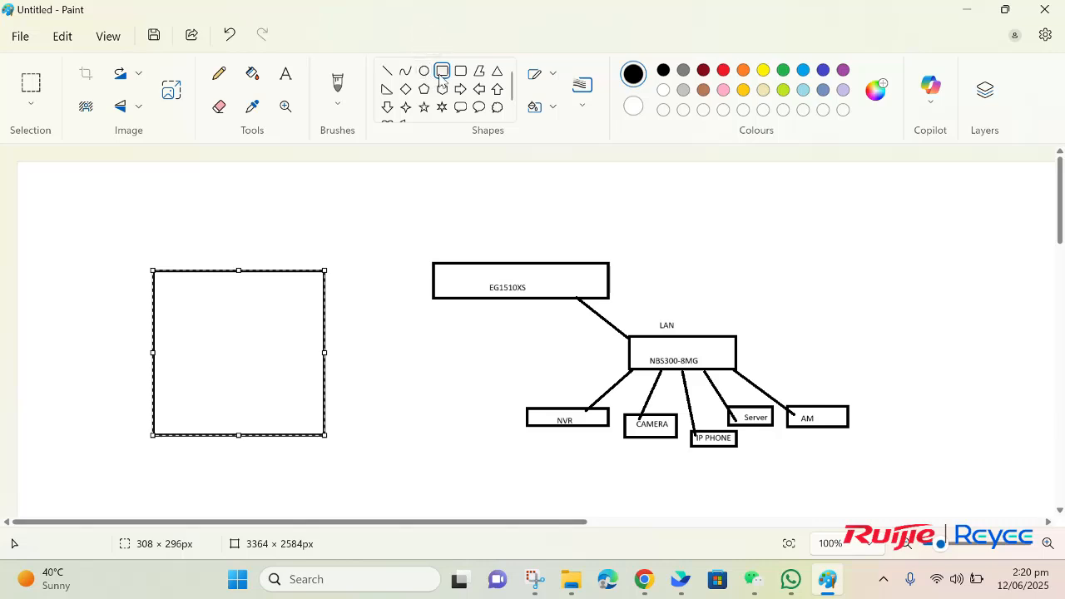
{"action": "left_click", "coordinate": [365, 176]}
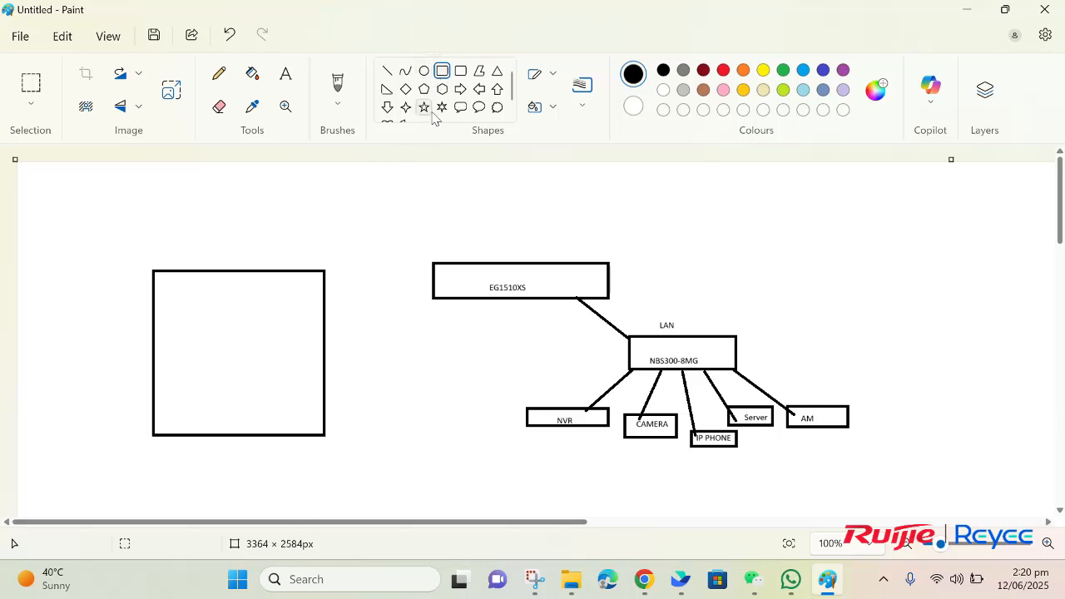
{"action": "left_click_drag", "start_coordinate": [172, 288], "coordinate": [285, 316]}
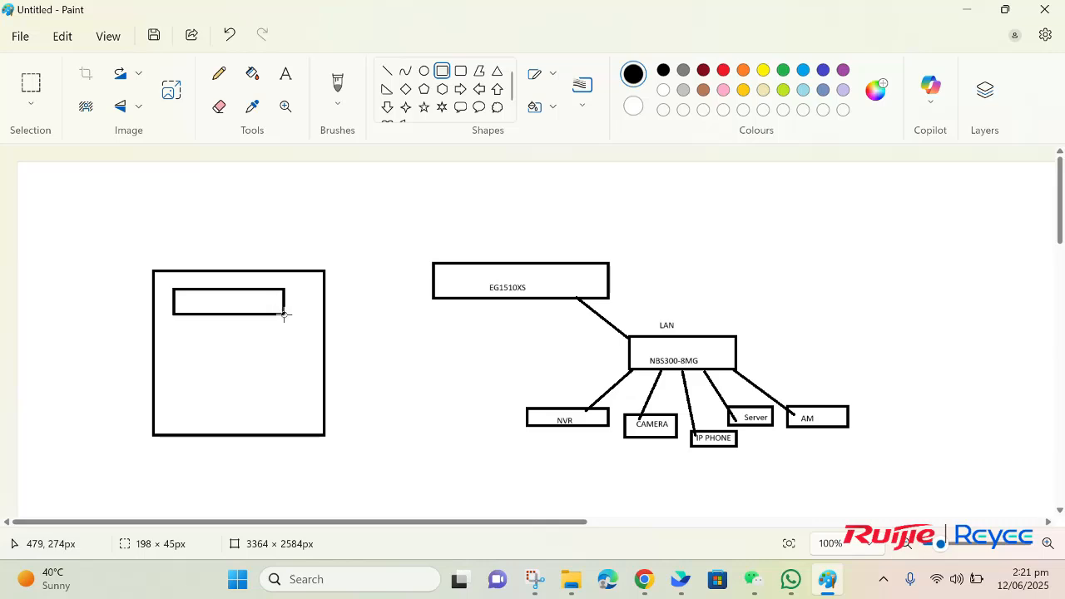
{"action": "left_click_drag", "start_coordinate": [170, 332], "coordinate": [287, 356]}
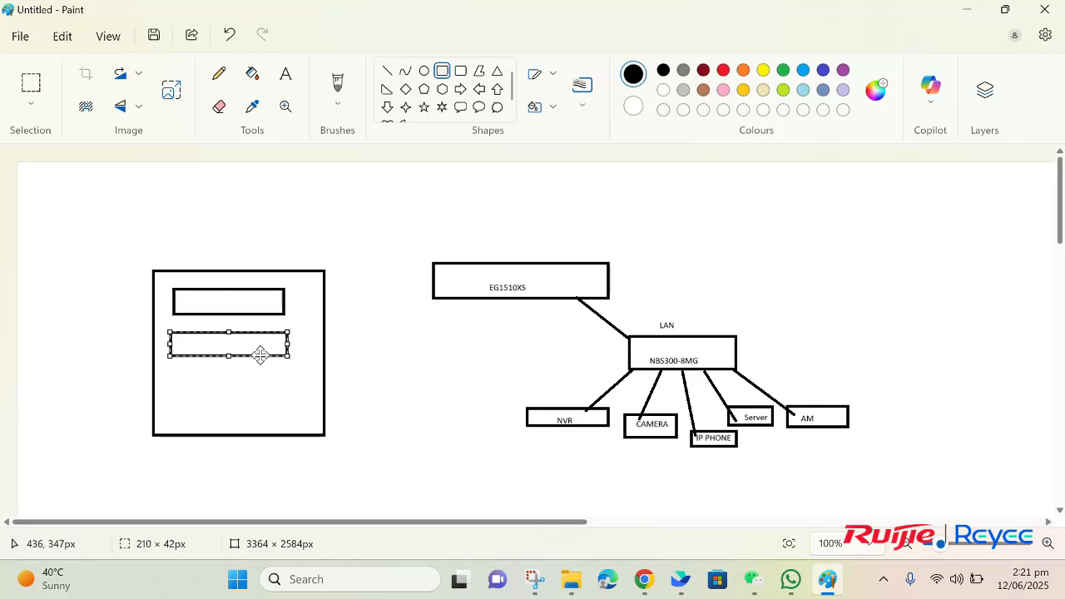
{"action": "left_click", "coordinate": [203, 388]}
Step: Add a 'Submit' label to the form and link it to EG1510XS with a curved line
{"action": "left_click", "coordinate": [286, 73]}
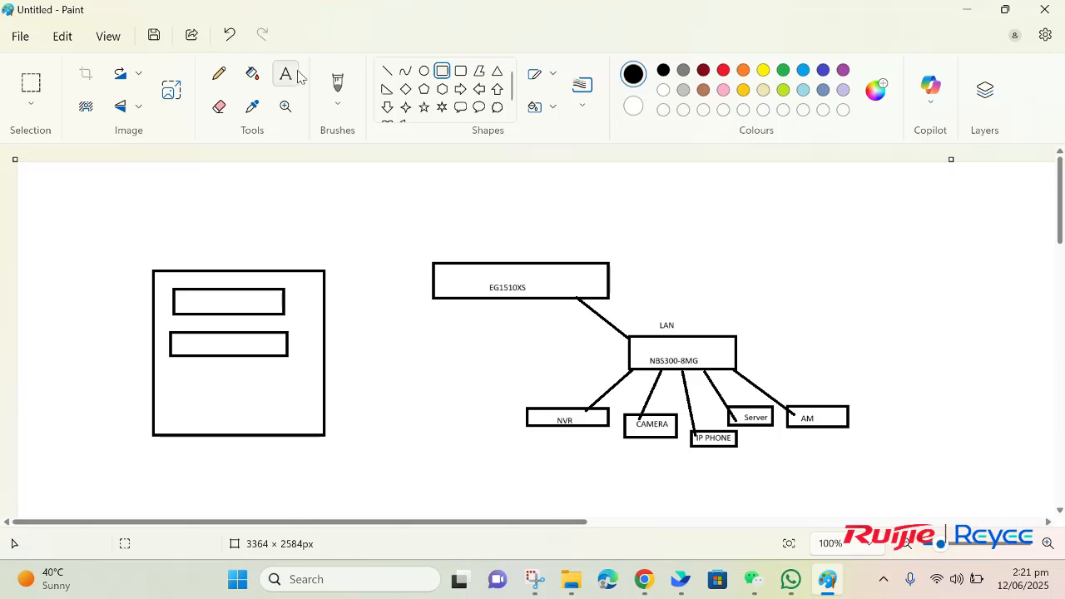
{"action": "left_click", "coordinate": [208, 399]}
{"action": "type", "text": "Su"}
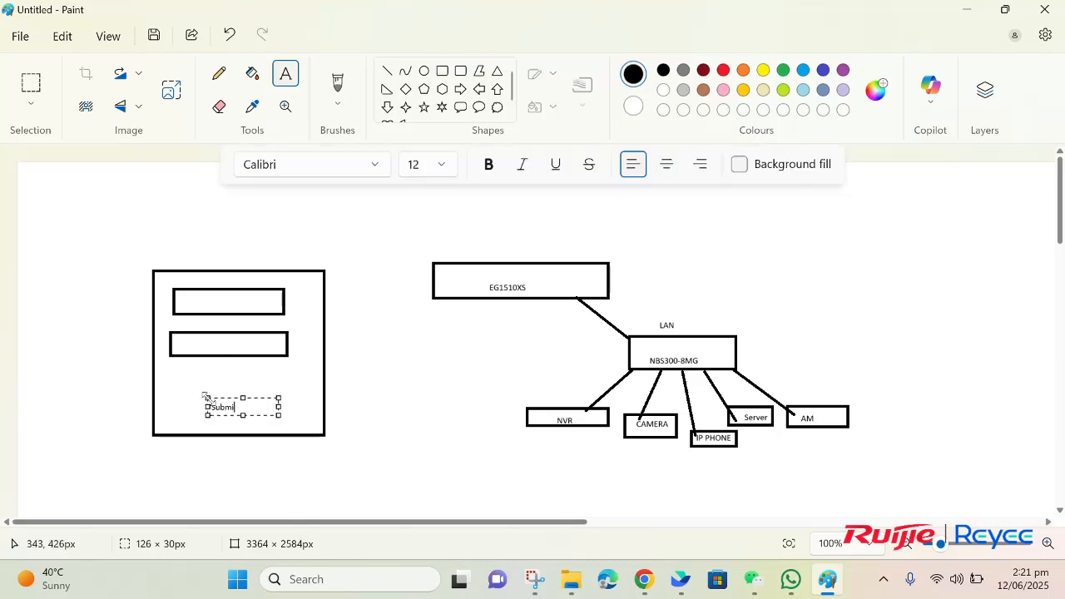
{"action": "type", "text": "bmitt"}
{"action": "key", "text": "BackSpace"}
{"action": "left_click", "coordinate": [265, 474]}
{"action": "left_click", "coordinate": [405, 71]}
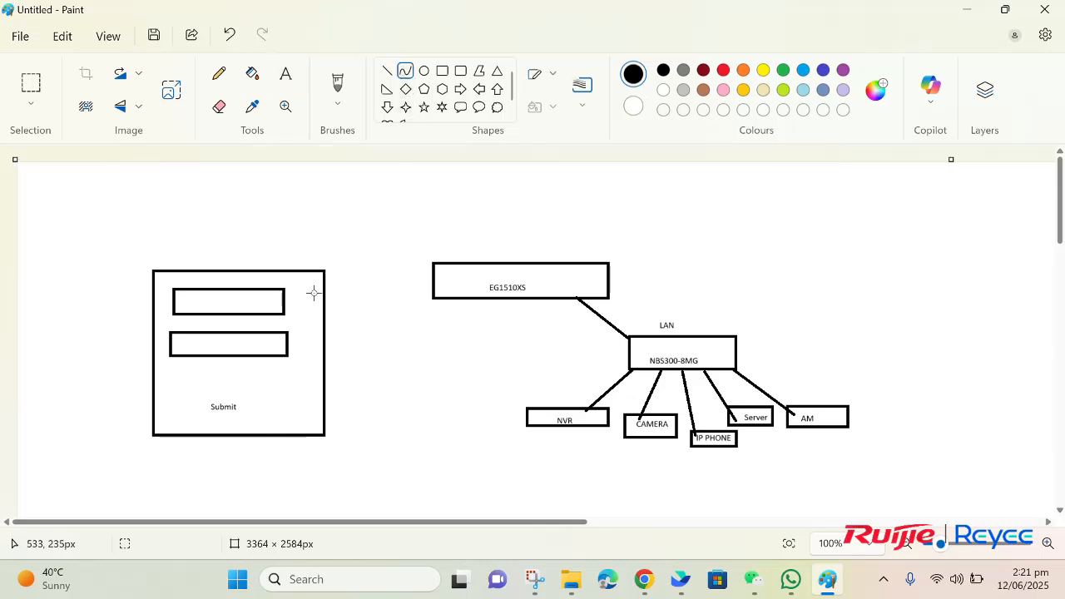
{"action": "left_click_drag", "start_coordinate": [313, 292], "coordinate": [452, 289]}
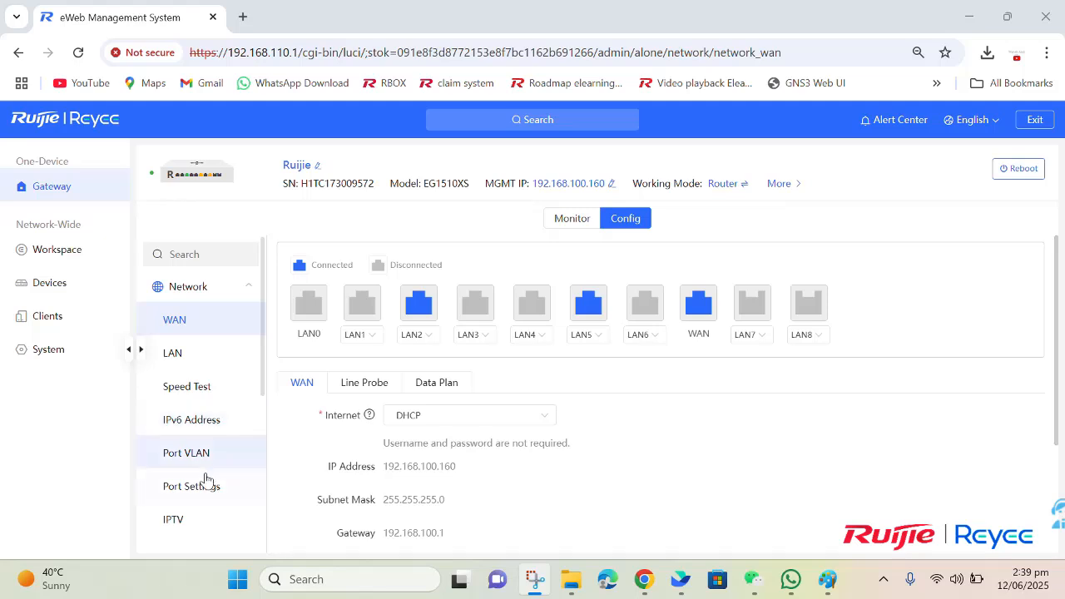
Step: Open VPN > OpenVPN in the Config menu and view the Server Mode choices
{"action": "scroll", "coordinate": [207, 481], "scroll_direction": "down", "scroll_amount": 2}
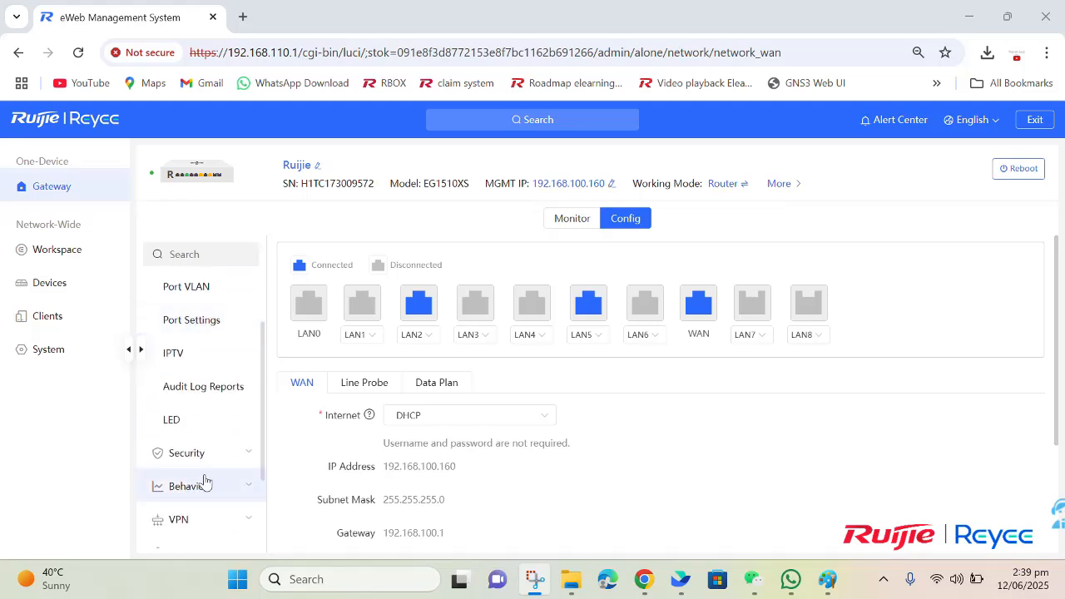
{"action": "scroll", "coordinate": [208, 487], "scroll_direction": "down", "scroll_amount": 2}
{"action": "left_click", "coordinate": [214, 388]}
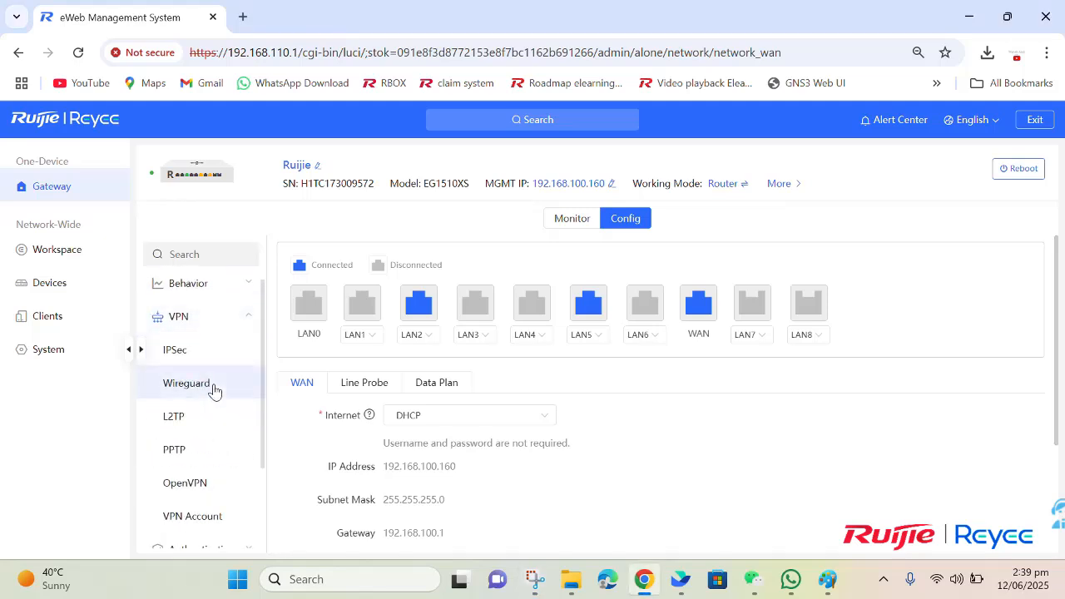
{"action": "left_click", "coordinate": [188, 497]}
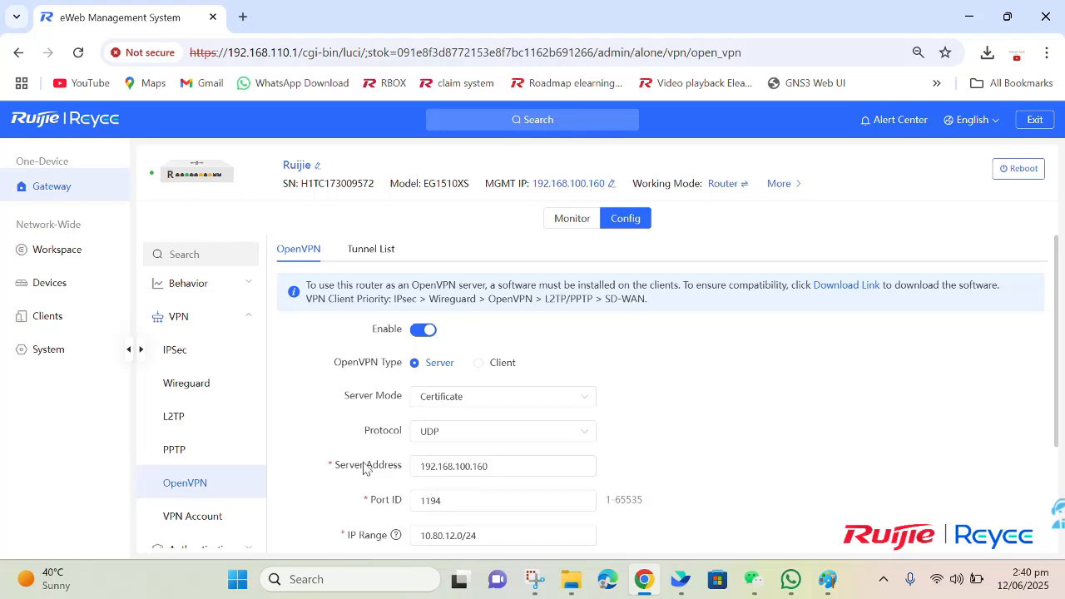
{"action": "left_click", "coordinate": [463, 398]}
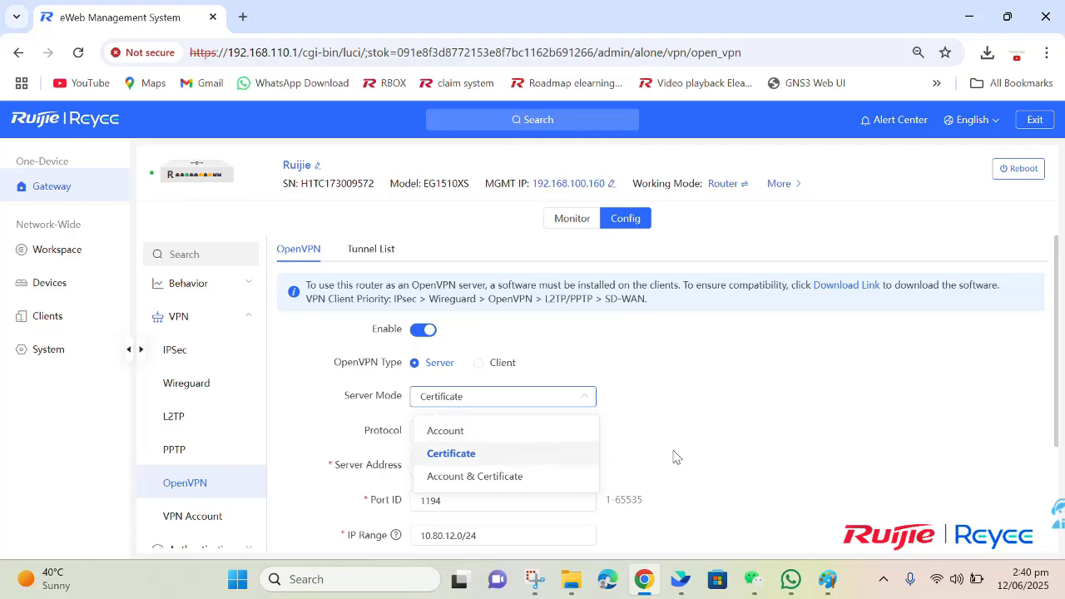
{"action": "scroll", "coordinate": [673, 459], "scroll_direction": "down", "scroll_amount": 2}
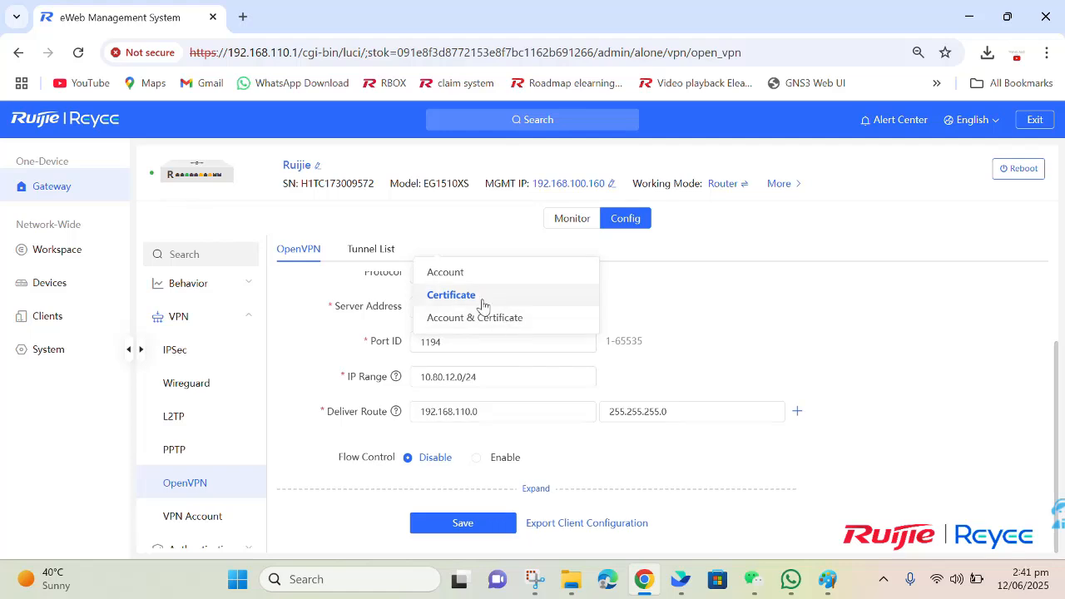
{"action": "left_click", "coordinate": [563, 484]}
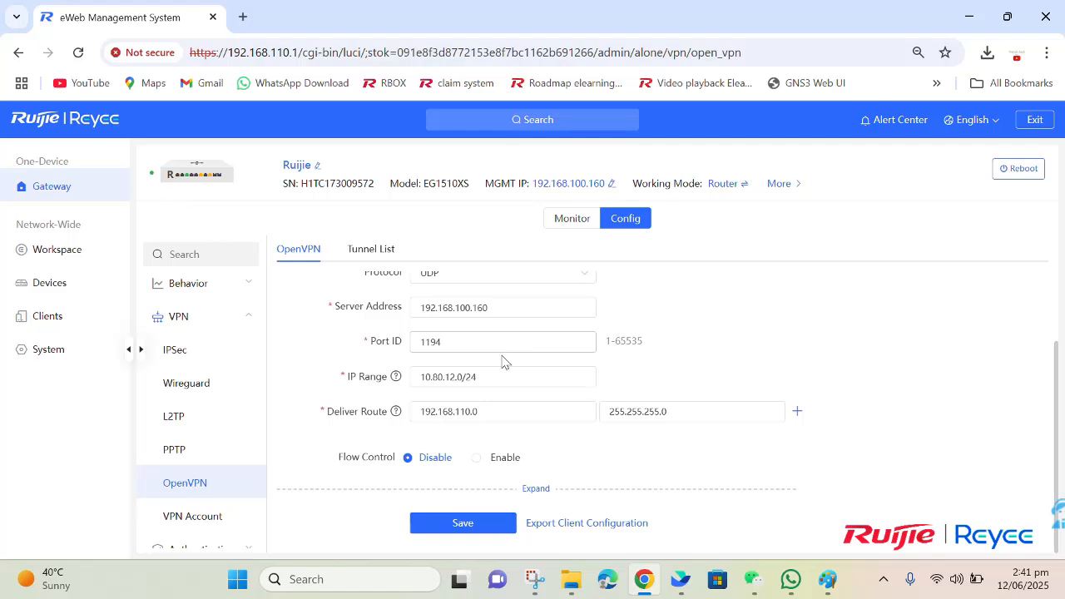
{"action": "scroll", "coordinate": [487, 366], "scroll_direction": "up", "scroll_amount": 2}
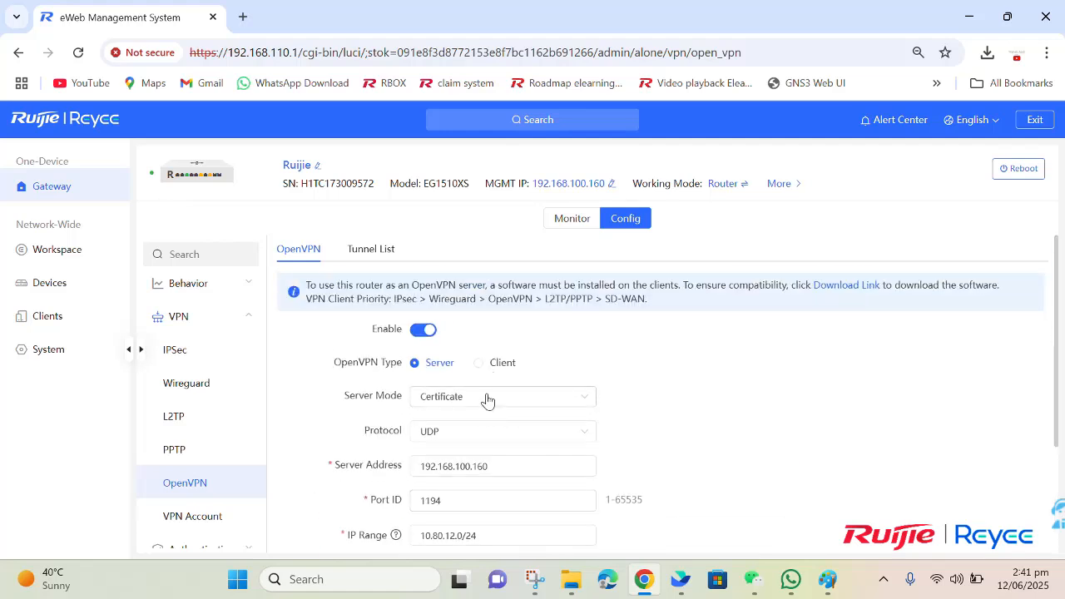
{"action": "left_click", "coordinate": [488, 400]}
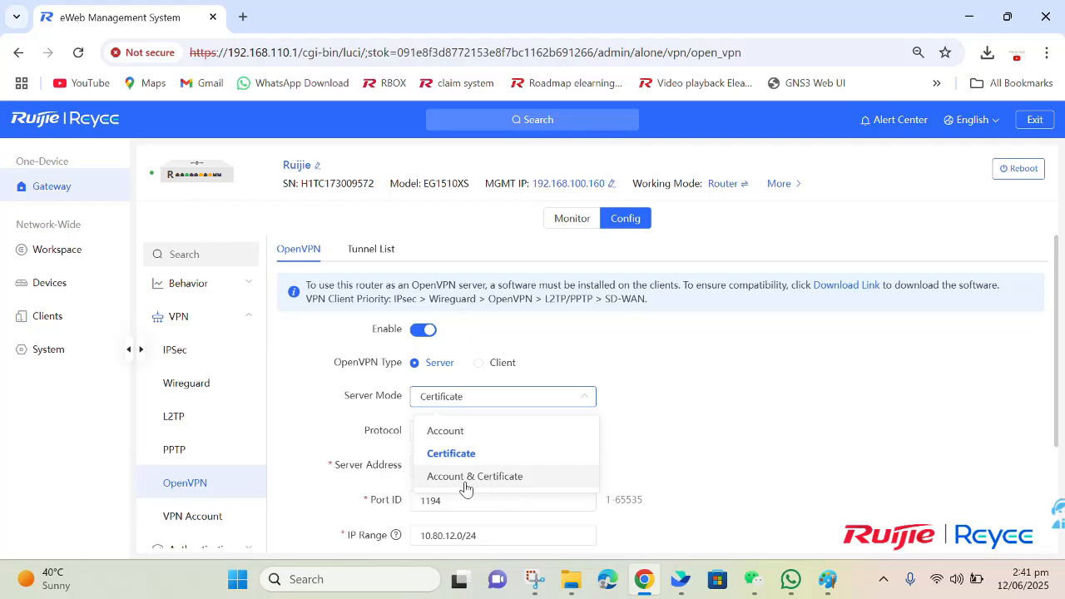
{"action": "left_click", "coordinate": [372, 447]}
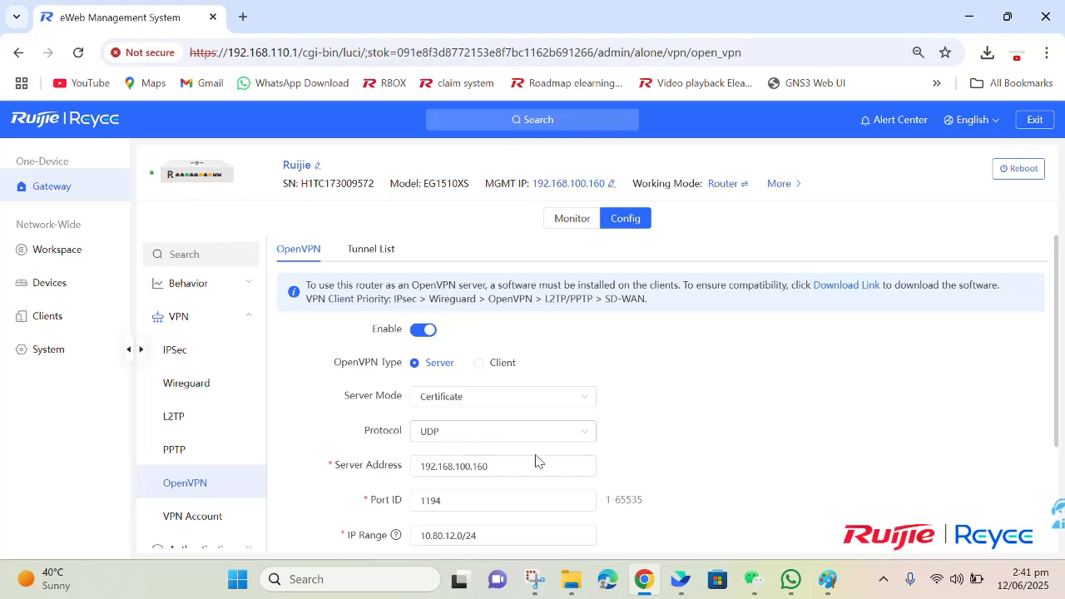
{"action": "left_click", "coordinate": [466, 445]}
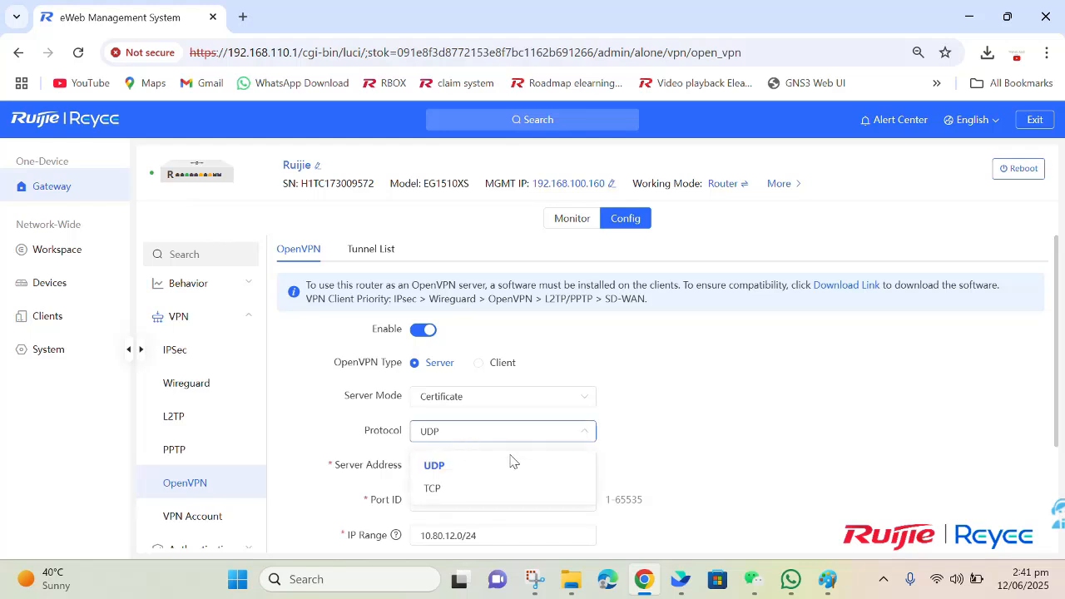
{"action": "left_click", "coordinate": [351, 481]}
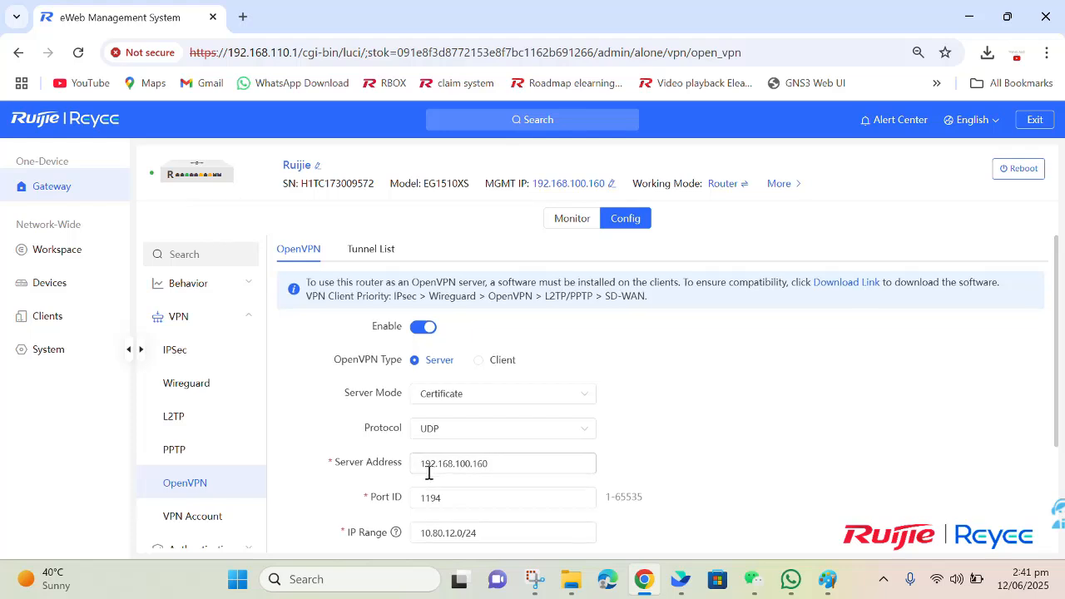
{"action": "scroll", "coordinate": [427, 471], "scroll_direction": "down", "scroll_amount": 1}
{"action": "left_click_drag", "start_coordinate": [421, 383], "coordinate": [505, 384]}
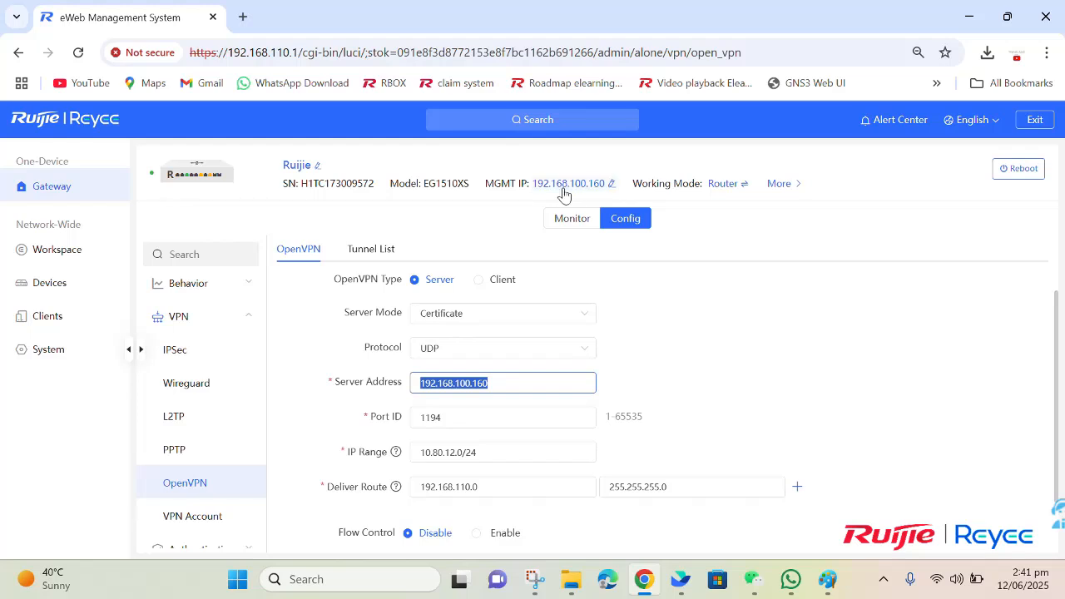
{"action": "left_click", "coordinate": [629, 361]}
{"action": "left_click", "coordinate": [491, 422]}
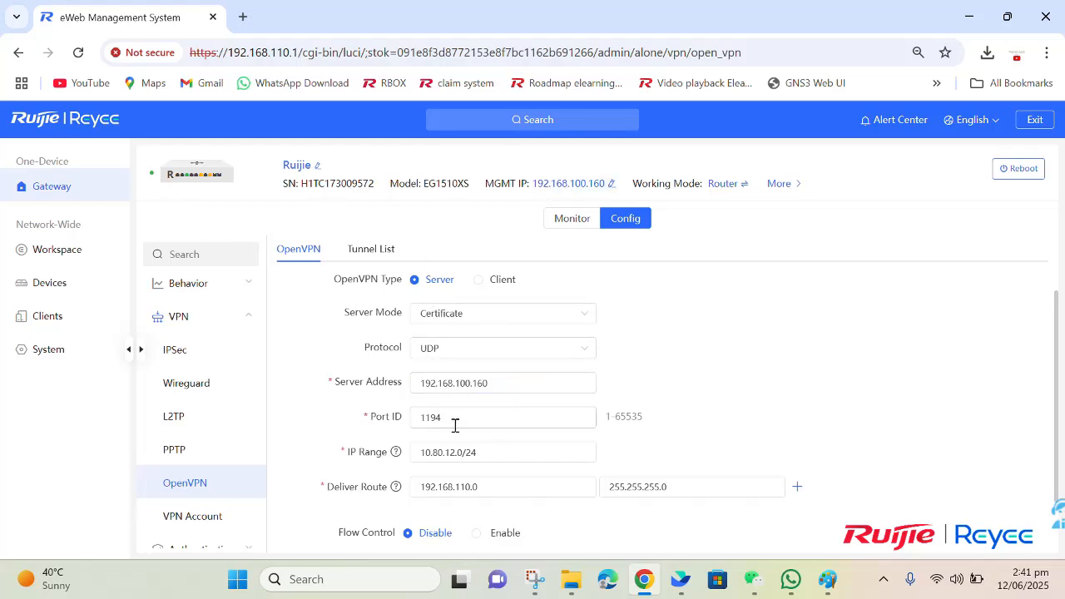
{"action": "left_click_drag", "start_coordinate": [449, 424], "coordinate": [416, 423]}
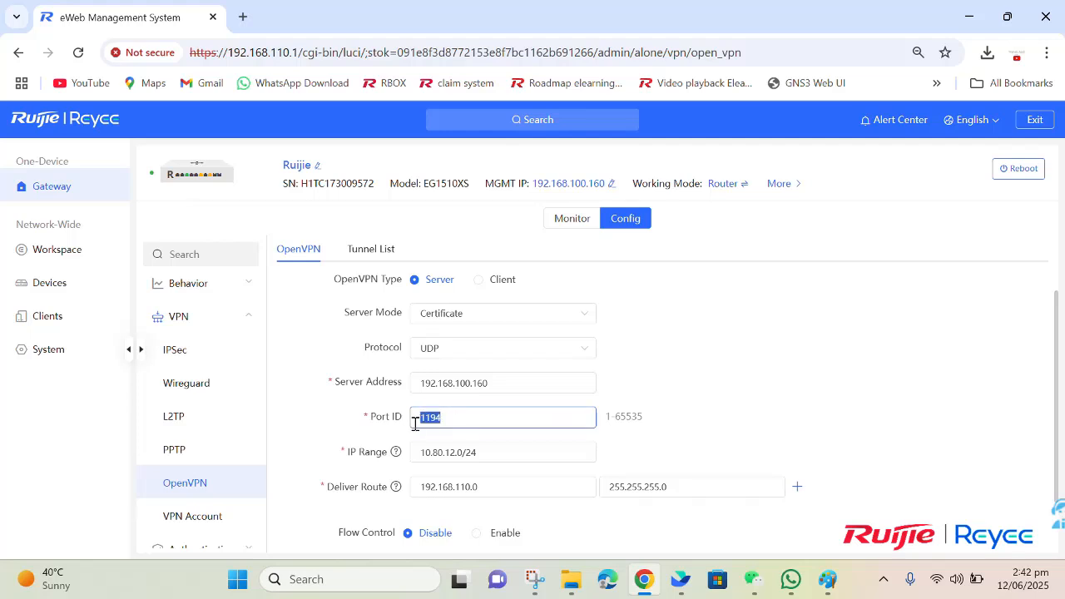
{"action": "left_click", "coordinate": [451, 439]}
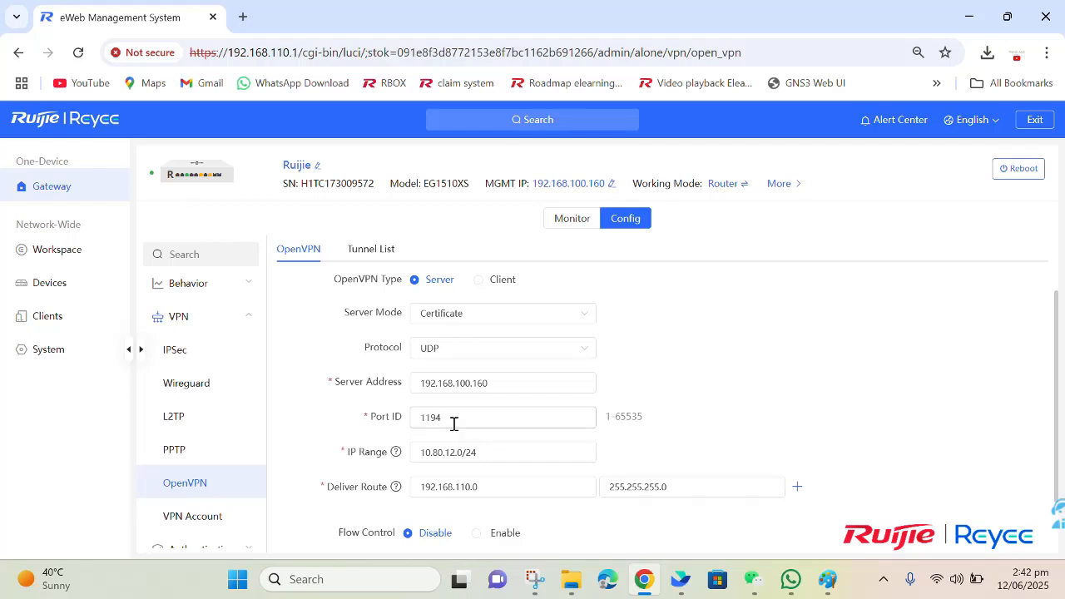
{"action": "scroll", "coordinate": [455, 423], "scroll_direction": "down", "scroll_amount": 2}
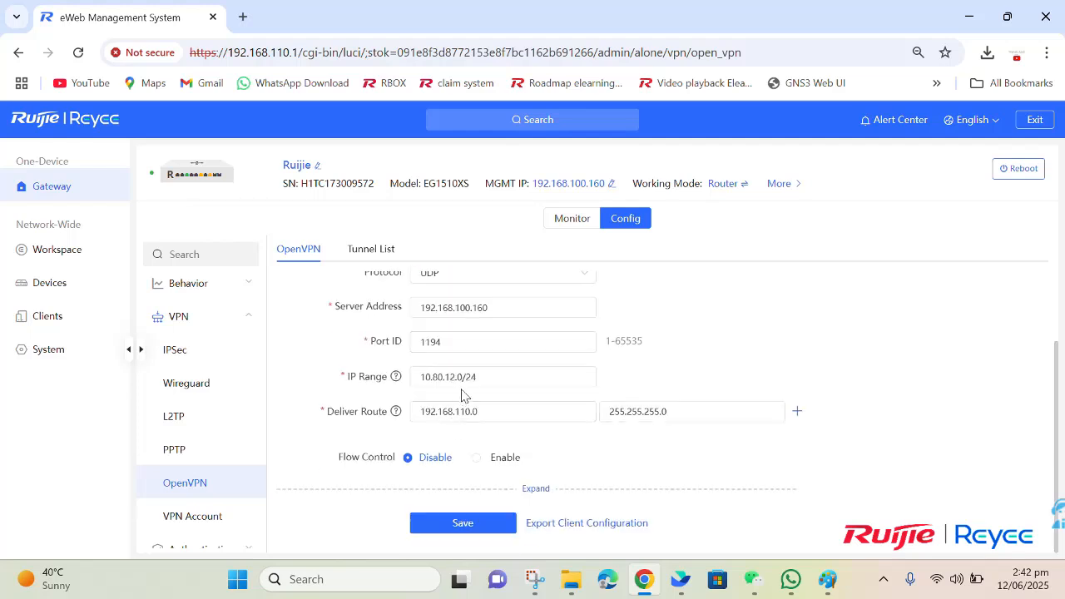
{"action": "mouse_move", "coordinate": [483, 377]}
{"action": "left_mouse_down"}
{"action": "mouse_move", "coordinate": [419, 380]}
{"action": "mouse_move", "coordinate": [476, 379]}
{"action": "left_mouse_up"}
{"action": "left_click", "coordinate": [418, 383]}
{"action": "left_click", "coordinate": [488, 378]}
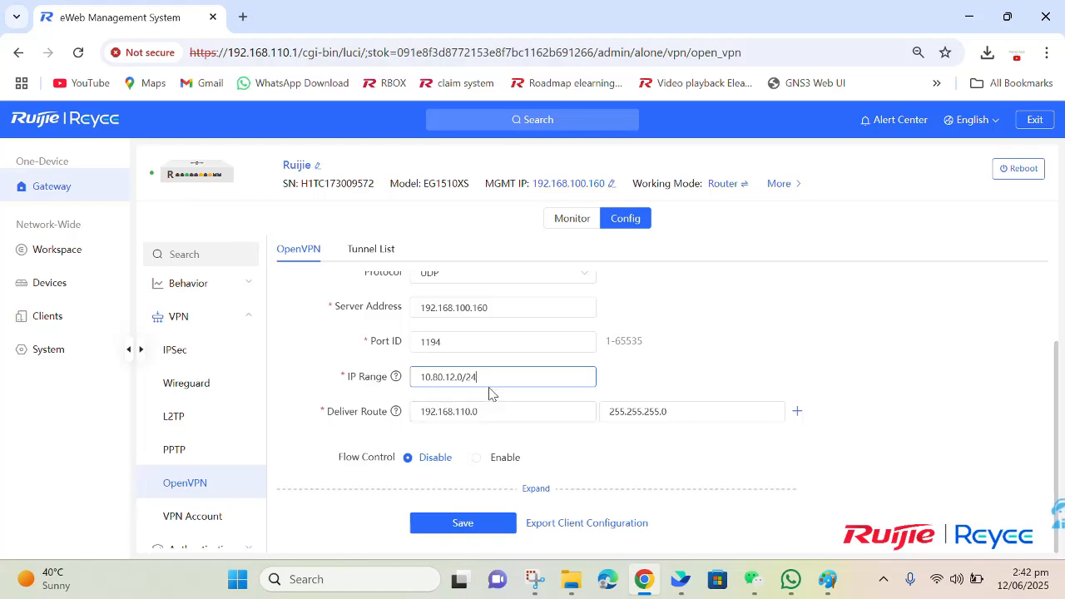
{"action": "left_click_drag", "start_coordinate": [494, 376], "coordinate": [419, 377]}
{"action": "left_click", "coordinate": [422, 377]}
{"action": "left_click_drag", "start_coordinate": [482, 379], "coordinate": [416, 377]}
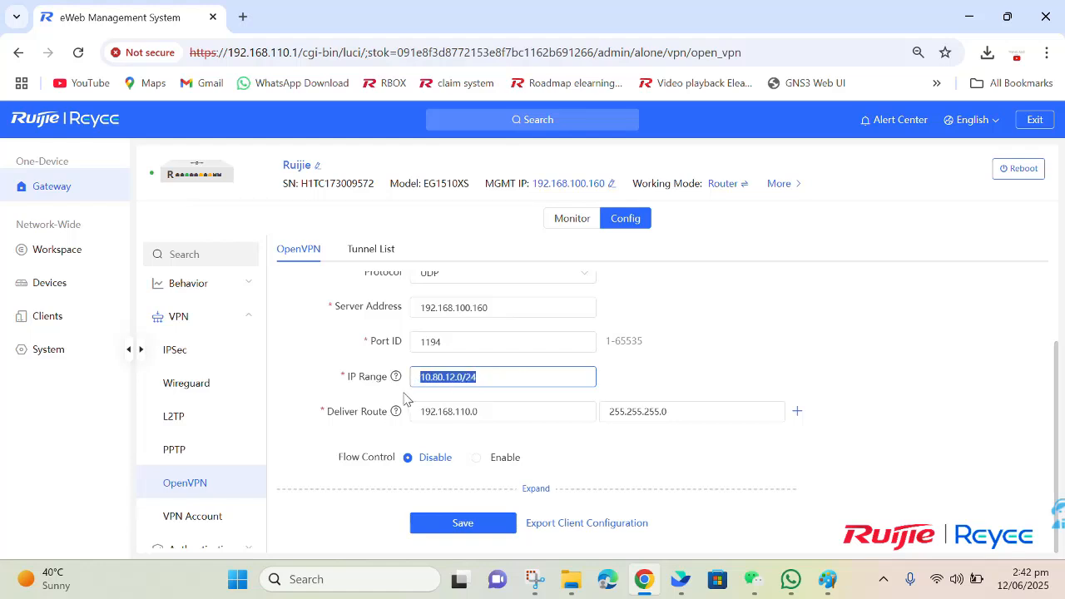
{"action": "left_click", "coordinate": [406, 398]}
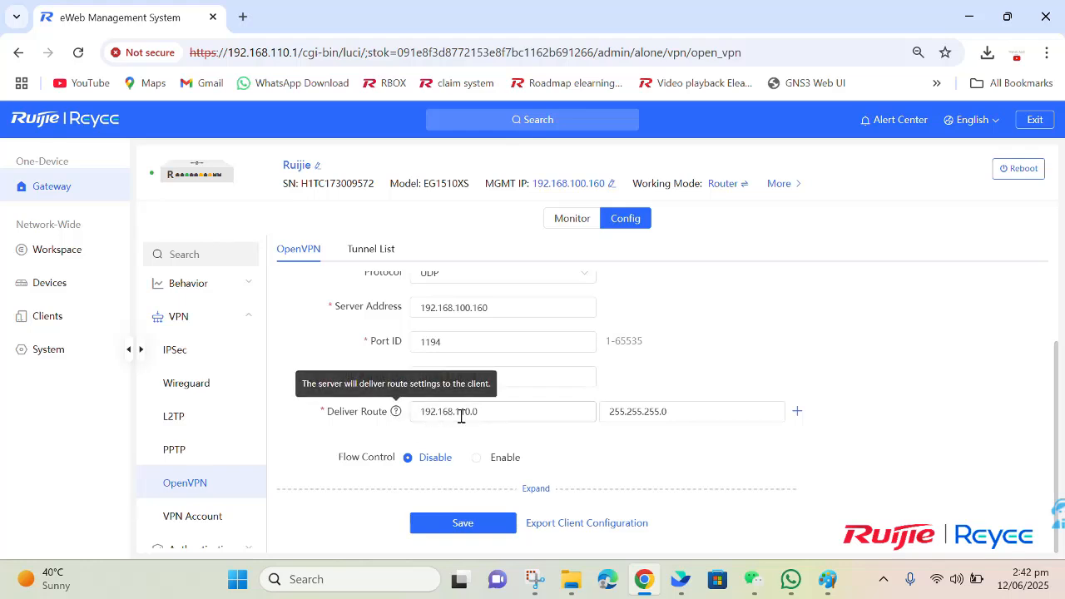
{"action": "left_click_drag", "start_coordinate": [496, 414], "coordinate": [418, 414]}
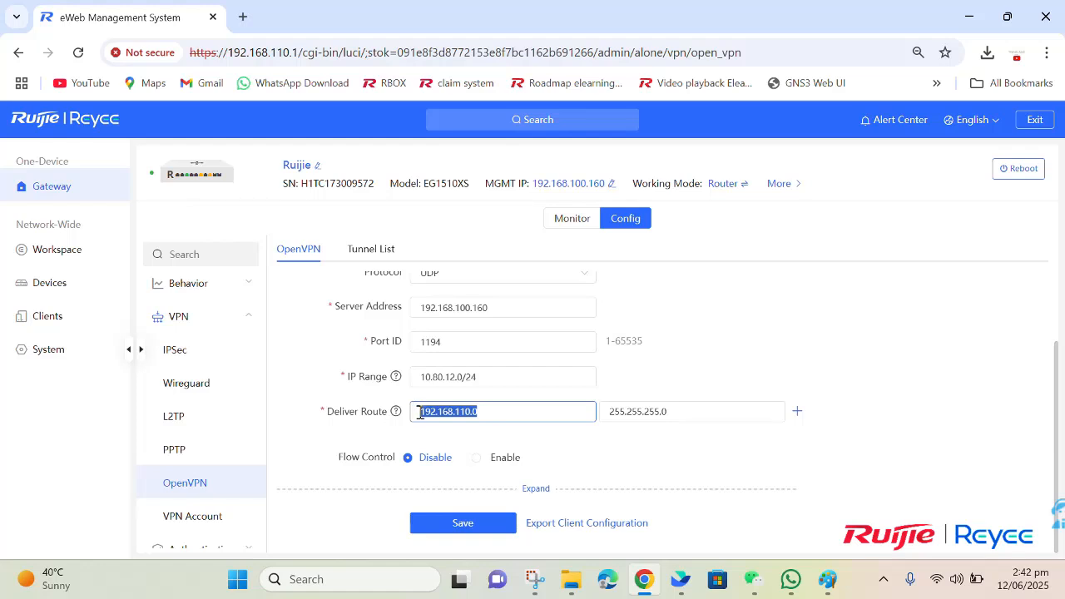
{"action": "left_click", "coordinate": [605, 442]}
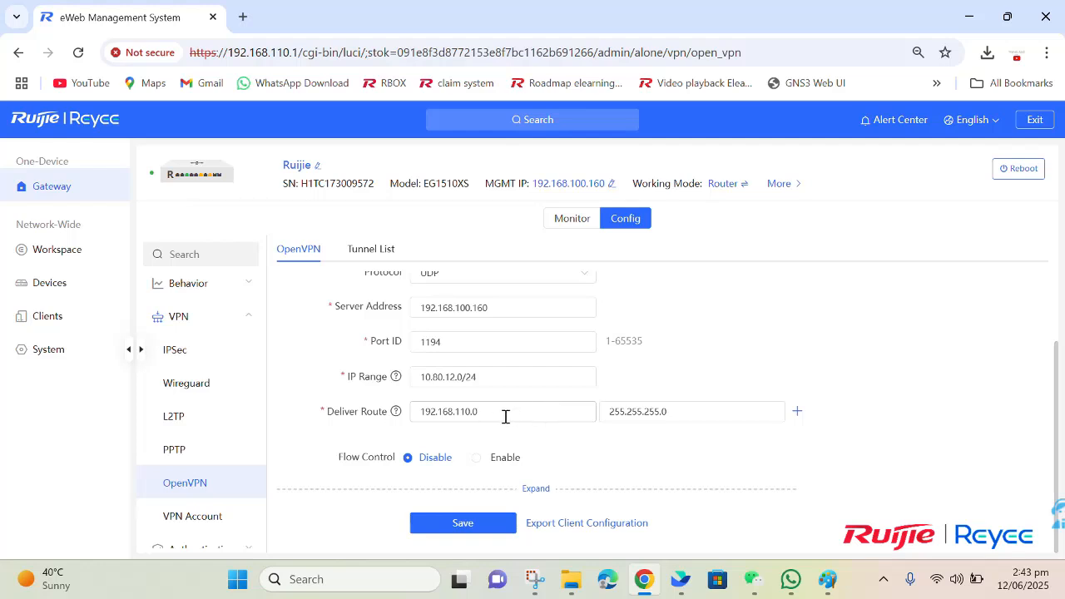
Step: Add a 192.168.1.0 / 255.255.255.0 deliver route, then delete it, keeping only 192.168.110.0
{"action": "left_click", "coordinate": [797, 411]}
{"action": "left_click", "coordinate": [535, 461]}
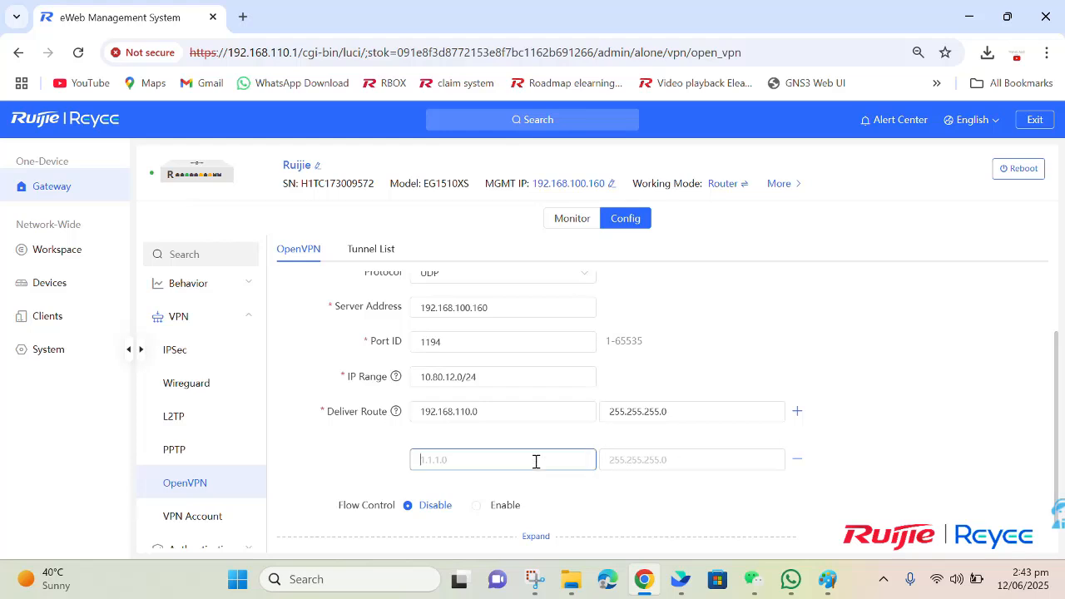
{"action": "type", "text": "192.168"}
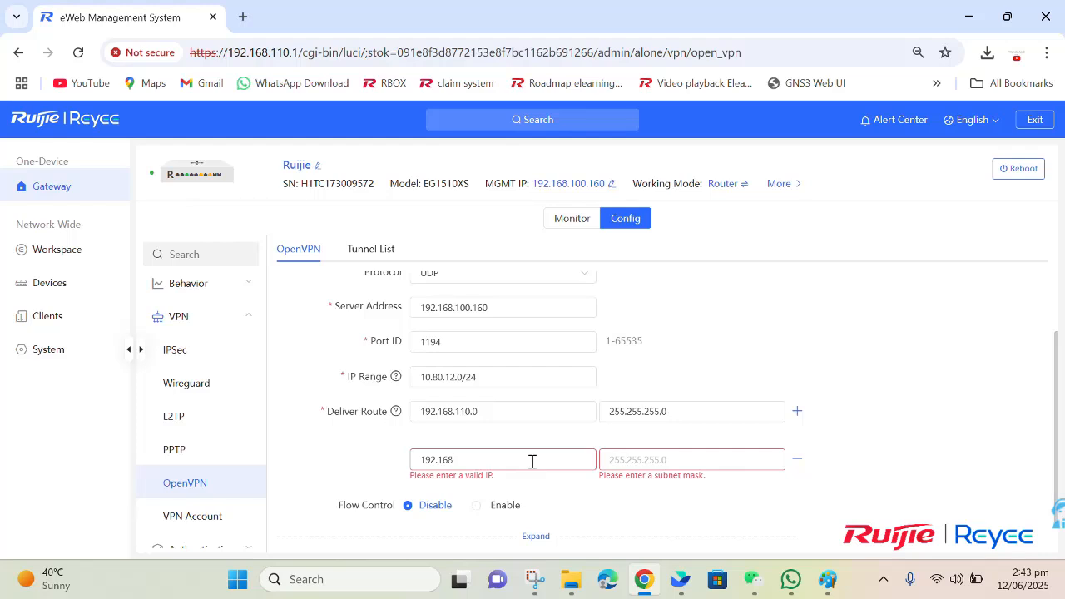
{"action": "type", "text": ".1.0"}
{"action": "left_click", "coordinate": [638, 463]}
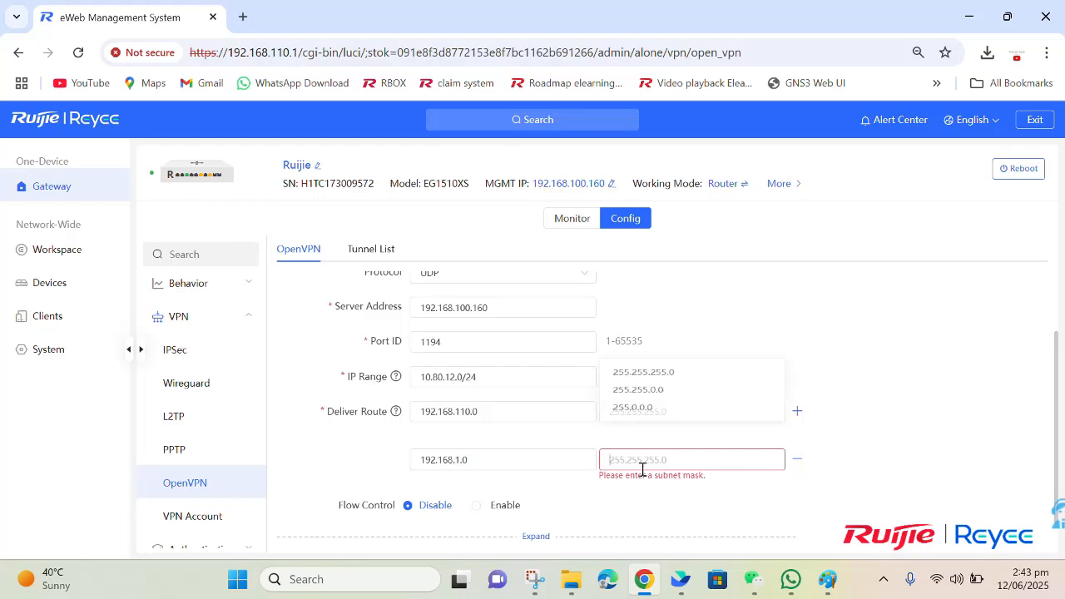
{"action": "left_click", "coordinate": [655, 379]}
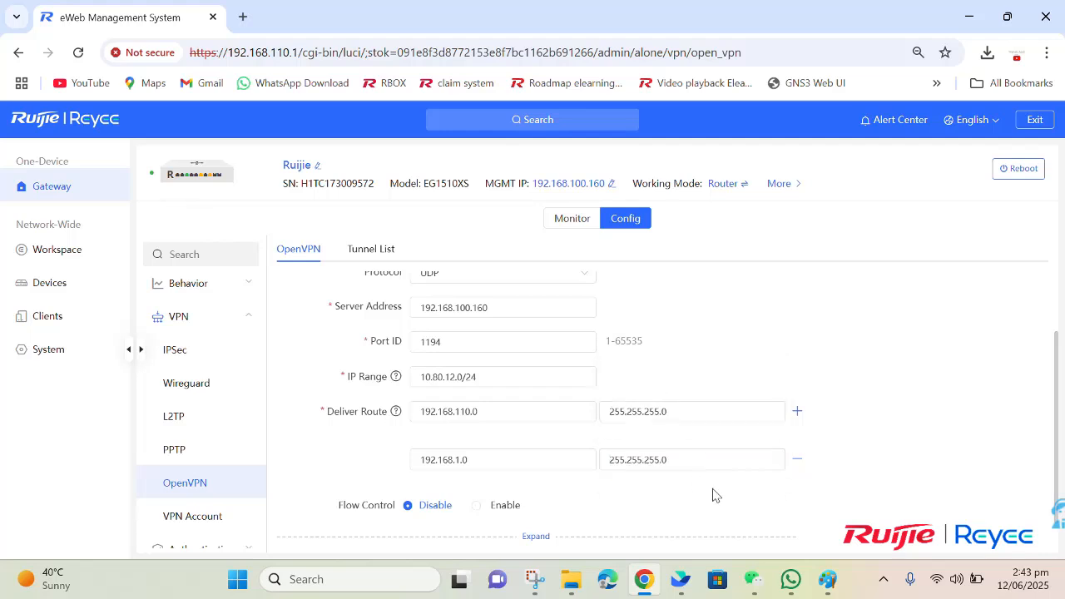
{"action": "left_click", "coordinate": [797, 464]}
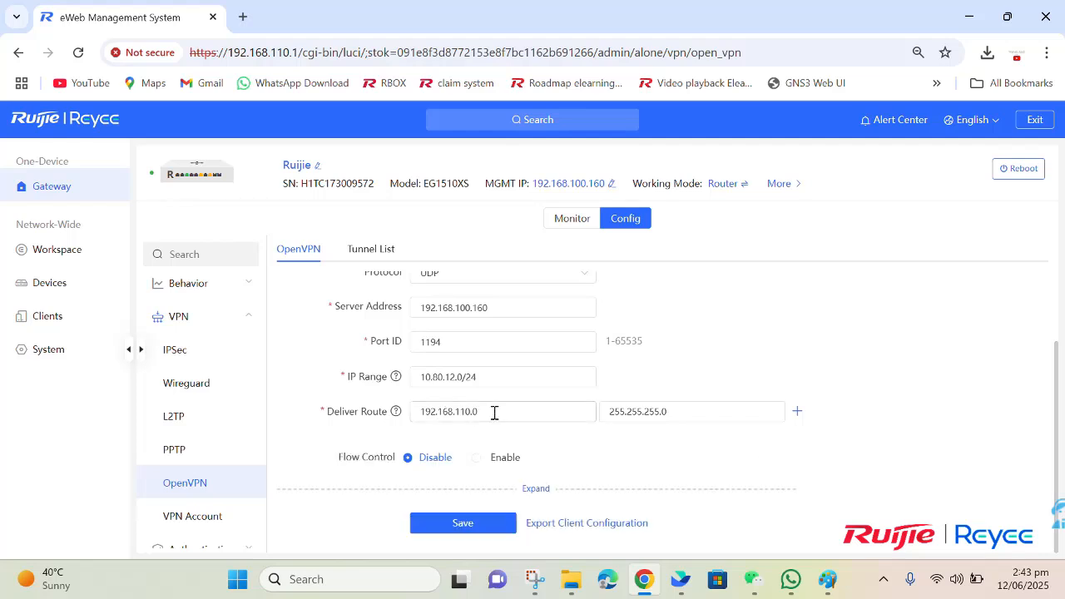
{"action": "left_click_drag", "start_coordinate": [494, 411], "coordinate": [396, 417]}
{"action": "left_click", "coordinate": [417, 431]}
Step: Expand the advanced OpenVPN settings and confirm the cipher remains AES-128-CBC
{"action": "left_click", "coordinate": [537, 489]}
{"action": "scroll", "coordinate": [540, 492], "scroll_direction": "down", "scroll_amount": 1}
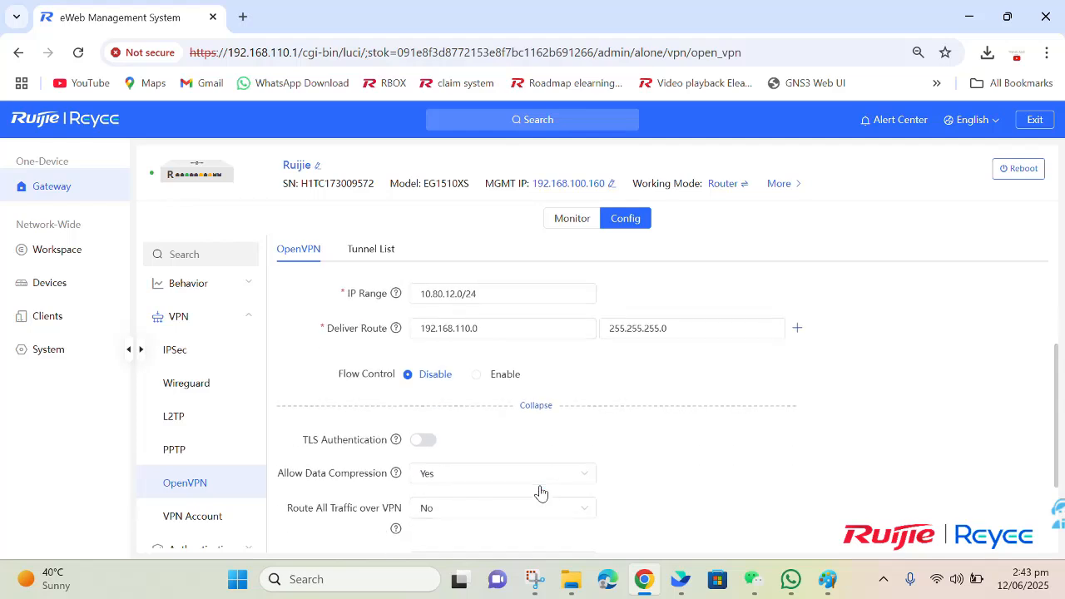
{"action": "scroll", "coordinate": [474, 455], "scroll_direction": "down", "scroll_amount": 1}
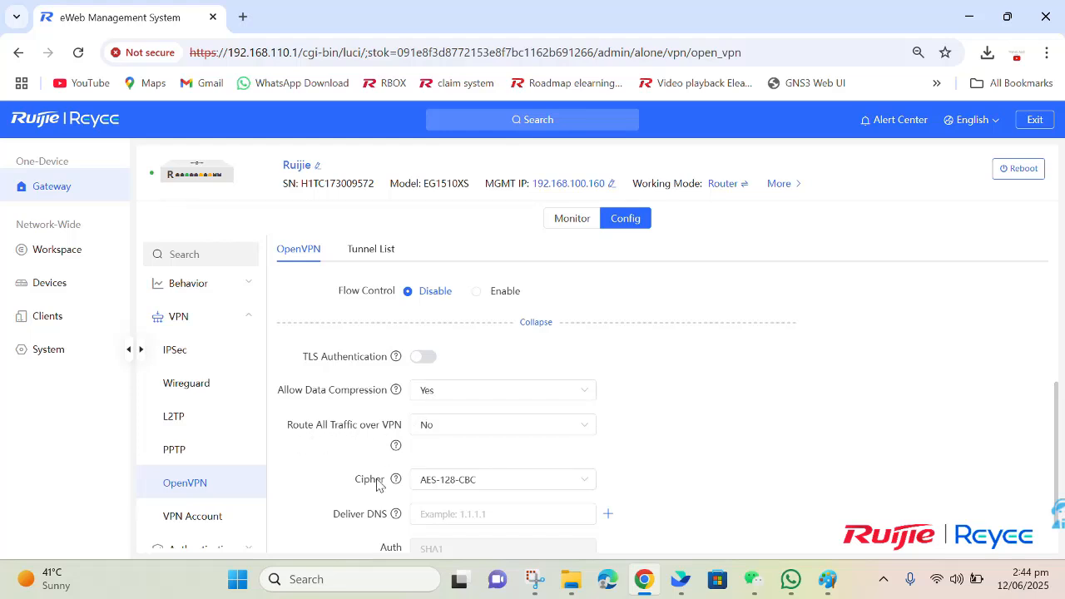
{"action": "scroll", "coordinate": [376, 486], "scroll_direction": "down", "scroll_amount": 1}
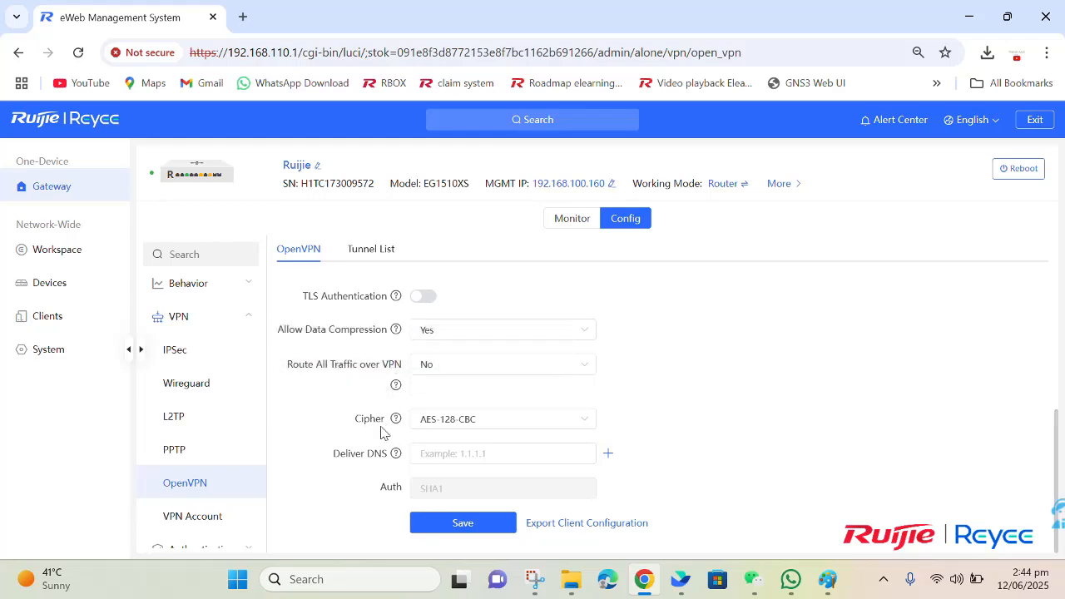
{"action": "mouse_move", "coordinate": [397, 423]}
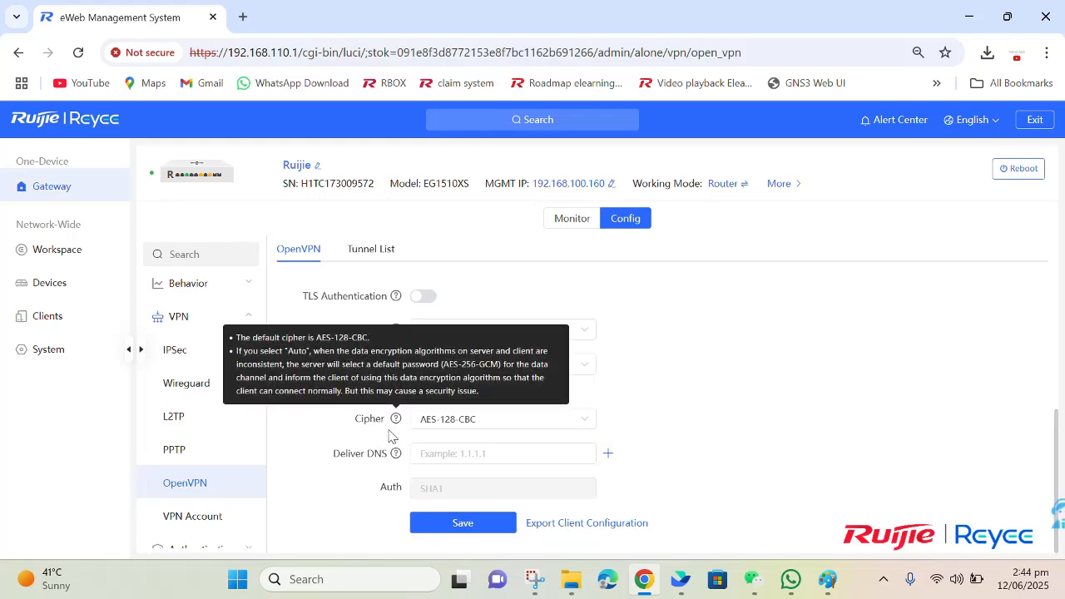
{"action": "left_click", "coordinate": [438, 429]}
{"action": "left_click", "coordinate": [437, 429]}
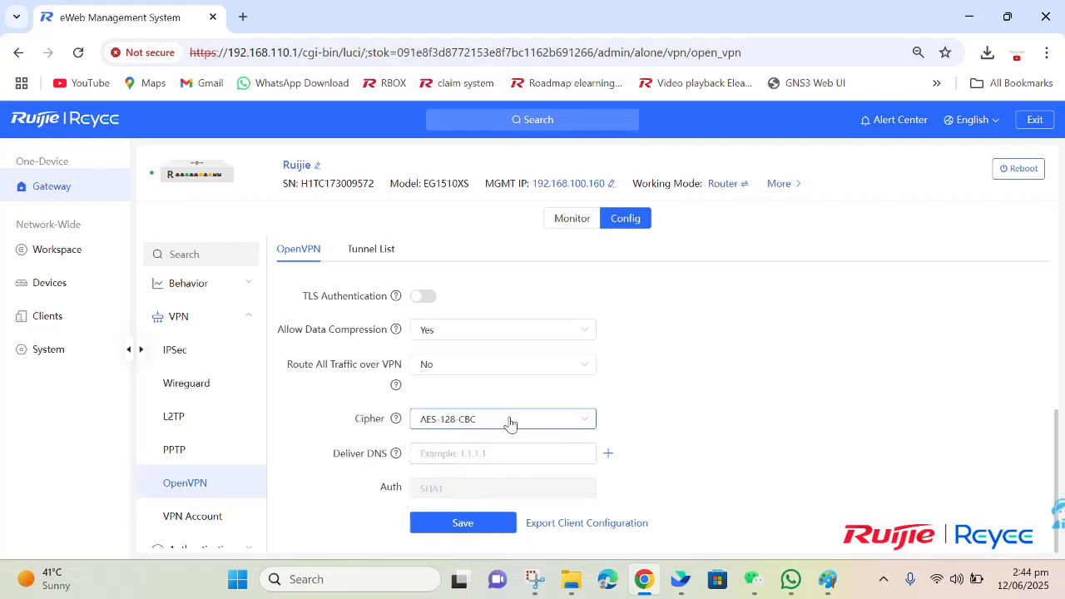
{"action": "scroll", "coordinate": [510, 423], "scroll_direction": "up", "scroll_amount": 5}
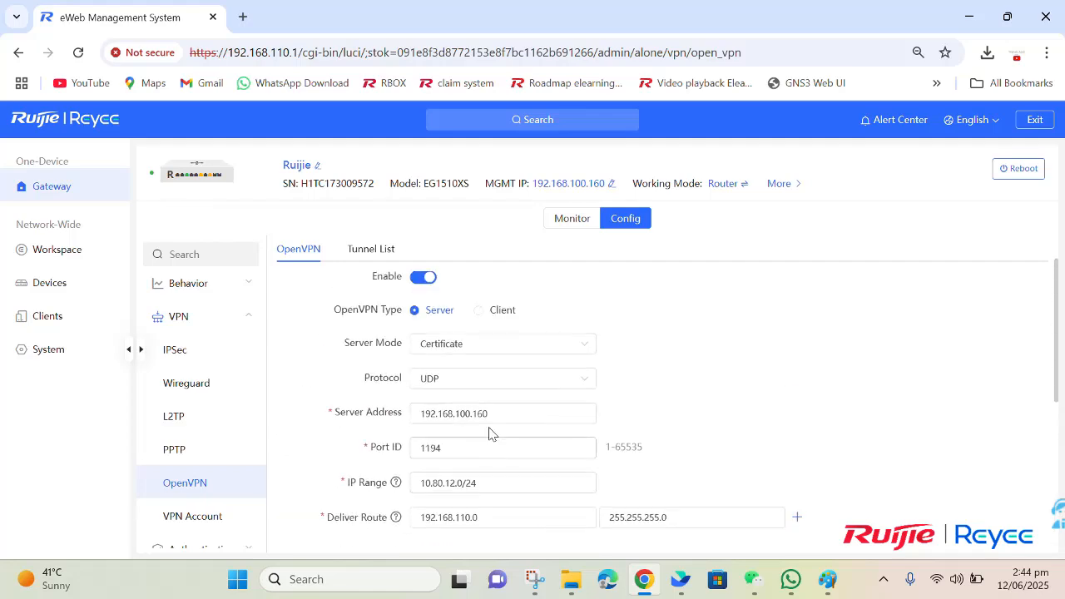
{"action": "scroll", "coordinate": [490, 428], "scroll_direction": "down", "scroll_amount": 6}
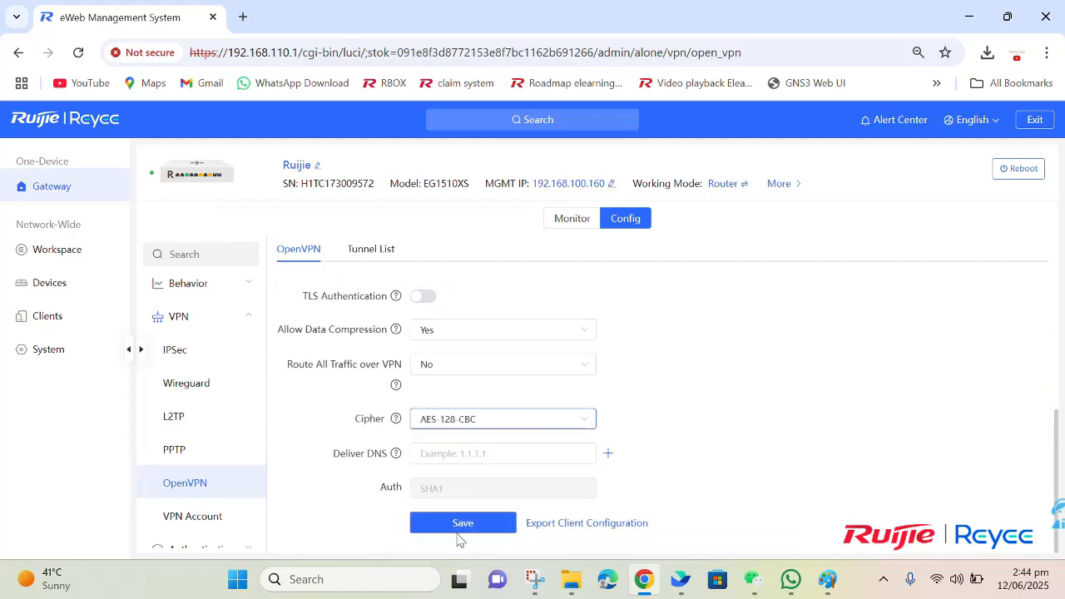
Step: Save the OpenVPN server settings, export the client configuration, and locate the archive in Downloads
{"action": "left_click", "coordinate": [460, 529]}
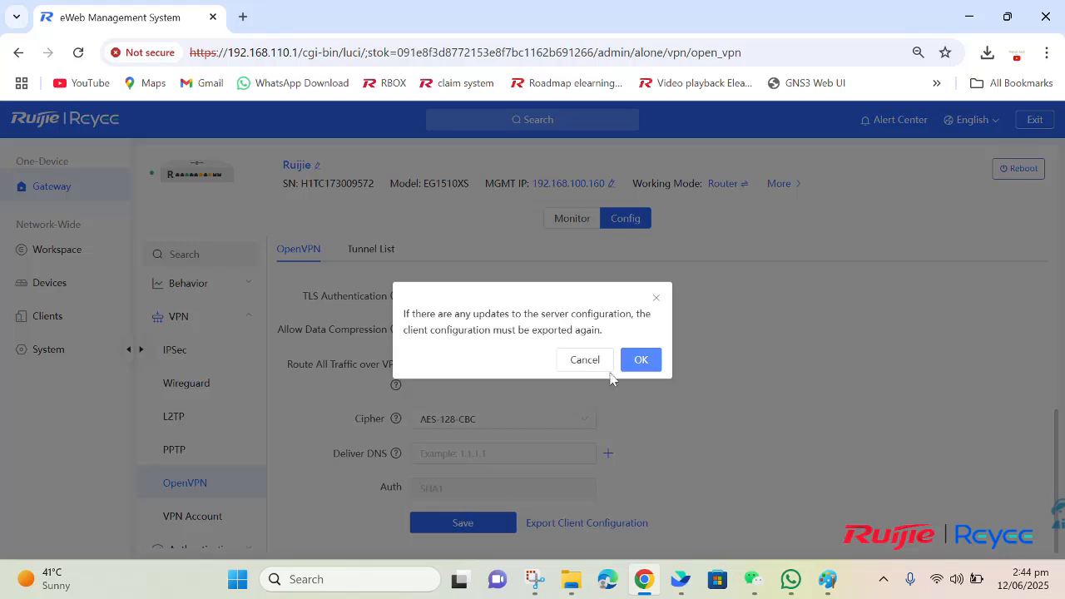
{"action": "left_click", "coordinate": [632, 364]}
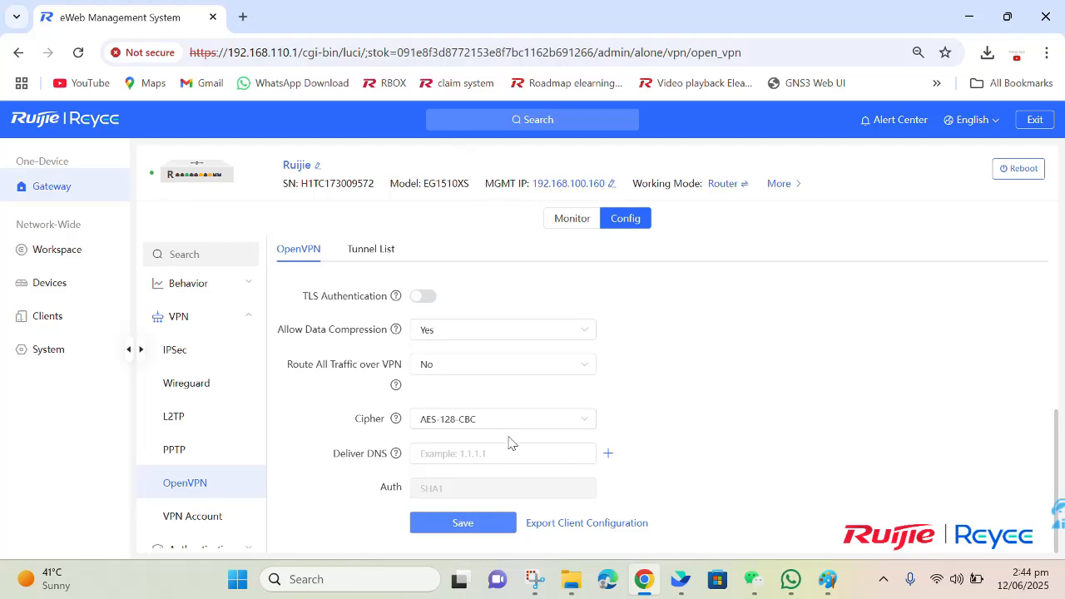
{"action": "left_click", "coordinate": [587, 525]}
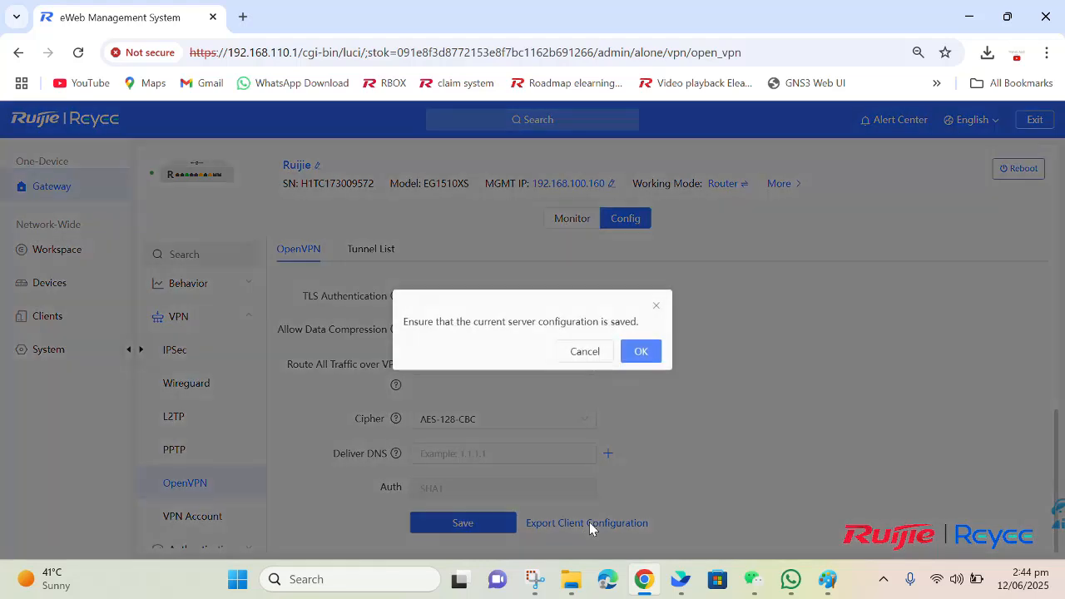
{"action": "left_click", "coordinate": [639, 352]}
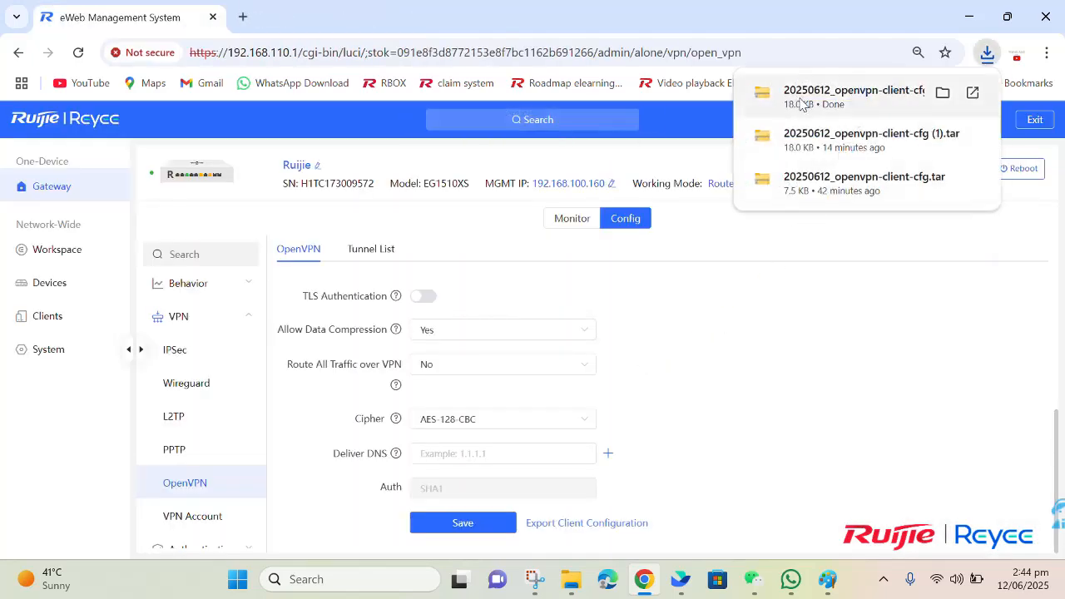
{"action": "left_click", "coordinate": [949, 94]}
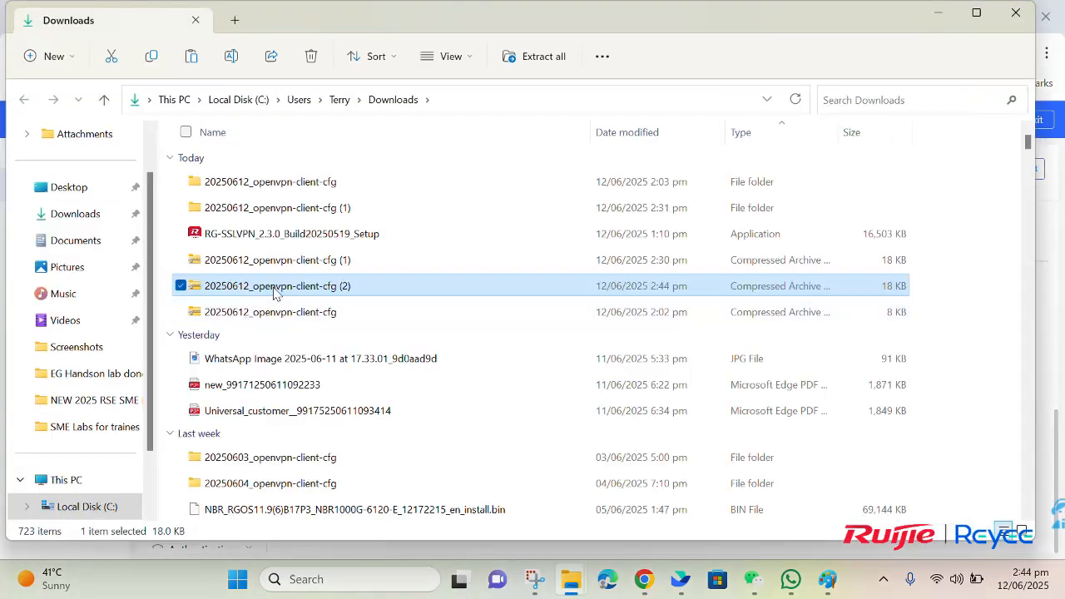
{"action": "right_click", "coordinate": [275, 293]}
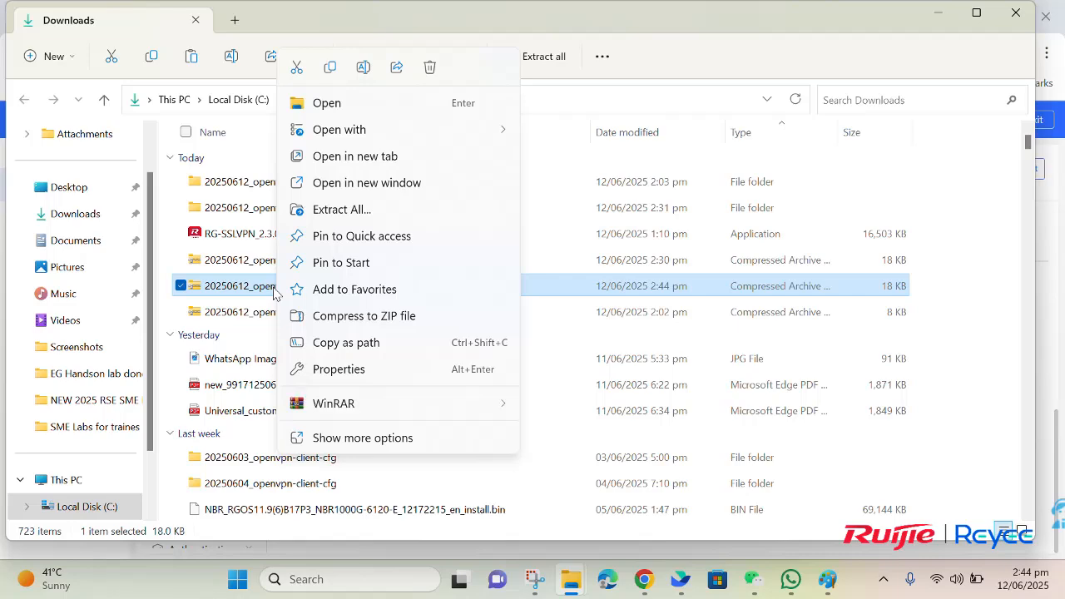
Step: Extract the client configuration archive and browse into etc\openvpn to select the client config
{"action": "left_click", "coordinate": [364, 213]}
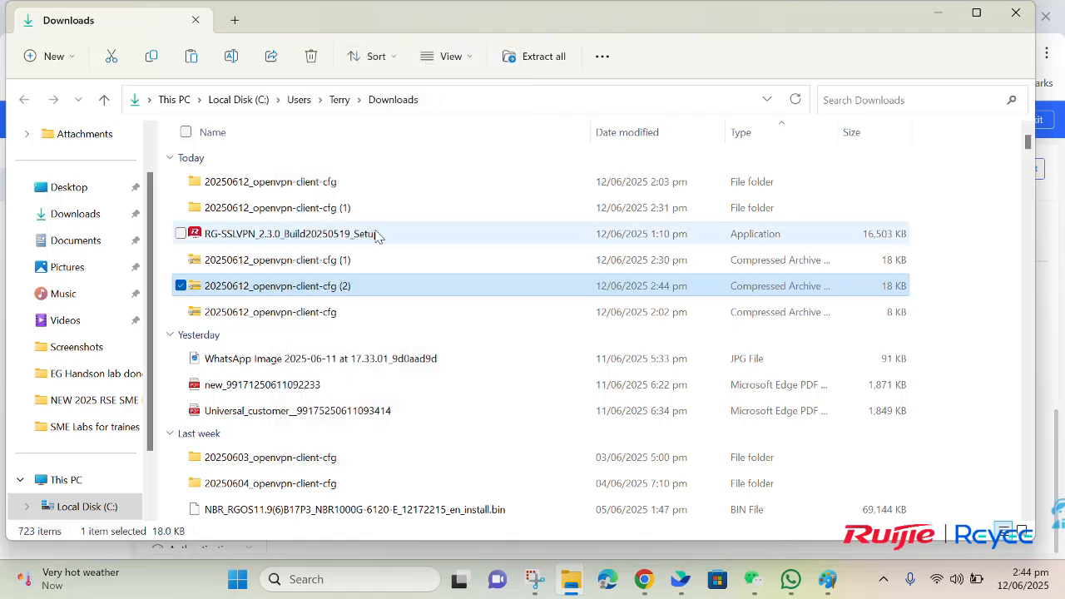
{"action": "left_click", "coordinate": [675, 462]}
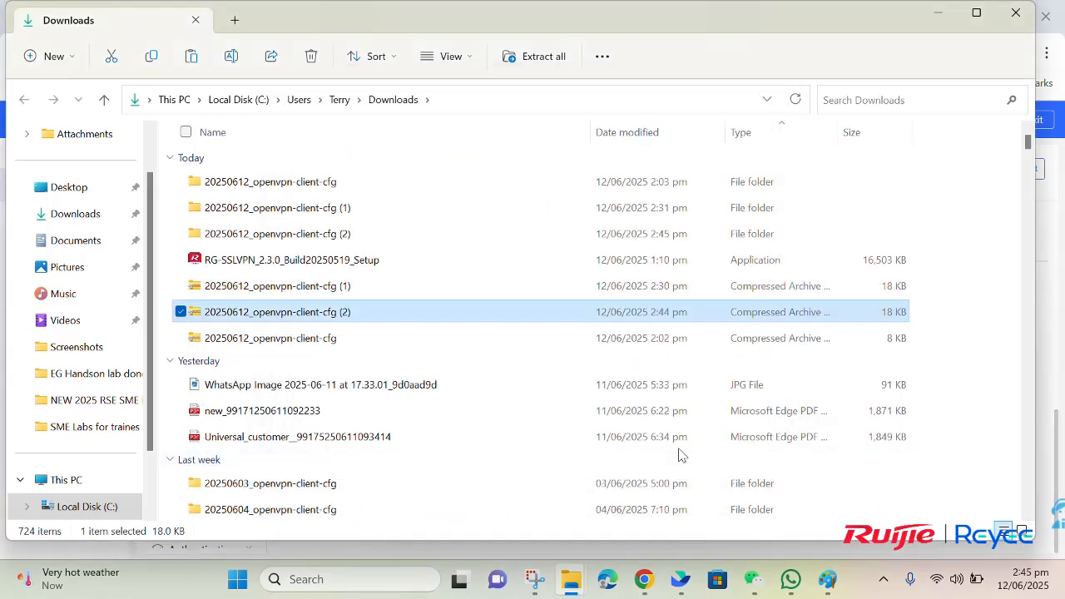
{"action": "double_click", "coordinate": [340, 235]}
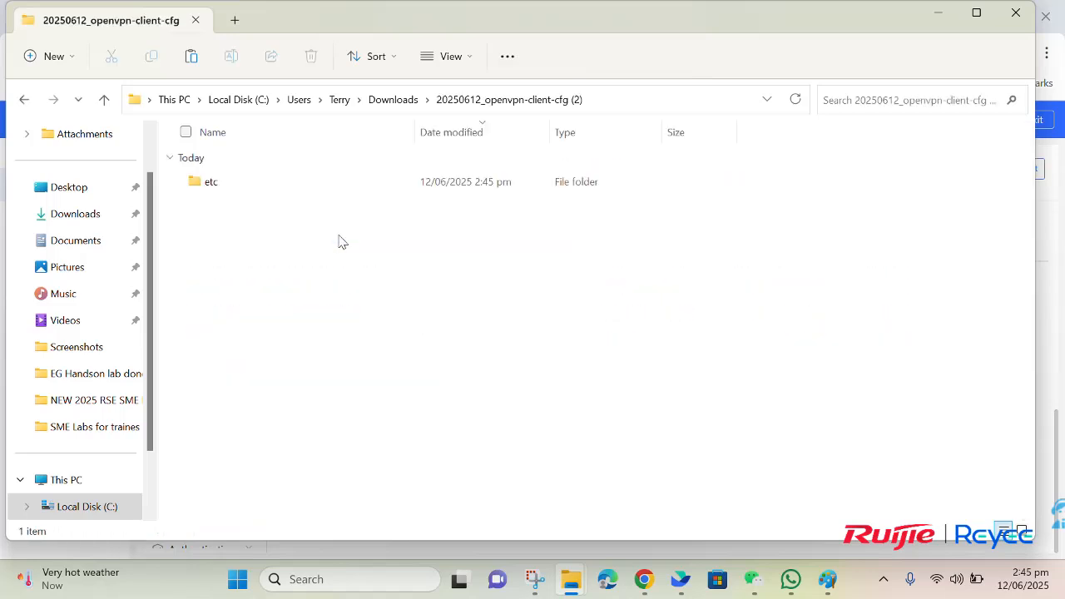
{"action": "double_click", "coordinate": [346, 185]}
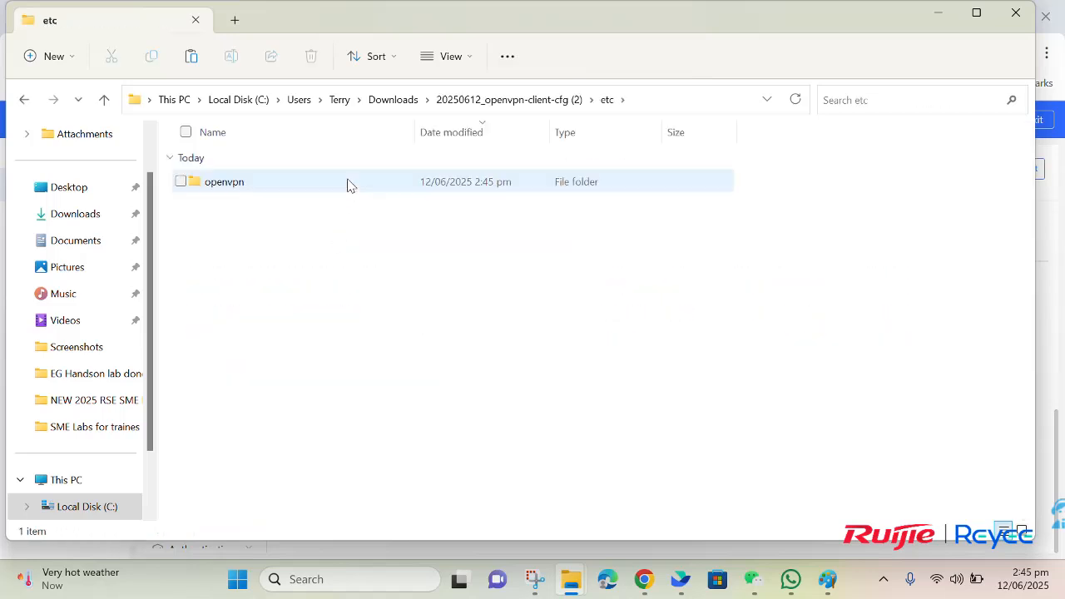
{"action": "double_click", "coordinate": [348, 185]}
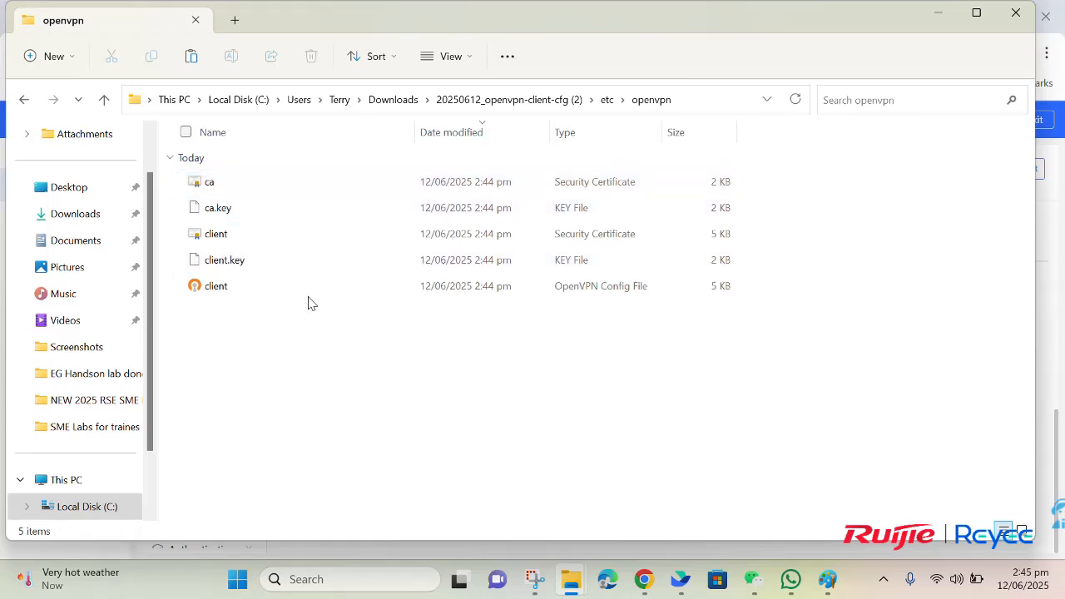
{"action": "left_click", "coordinate": [308, 295]}
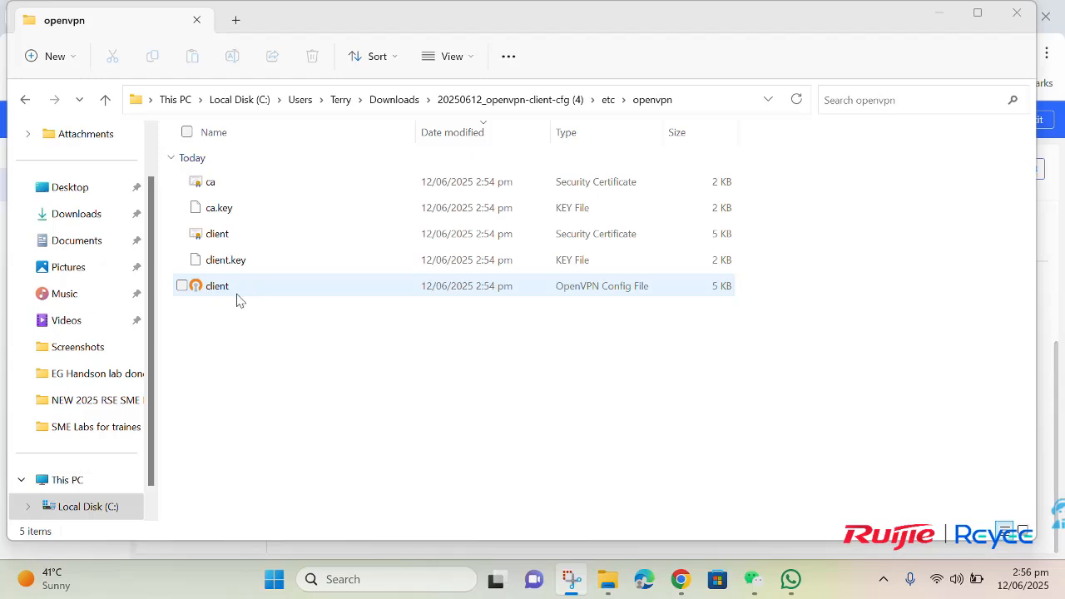
Step: Launch OpenVPN GUI from the Start search
{"action": "left_click", "coordinate": [354, 579]}
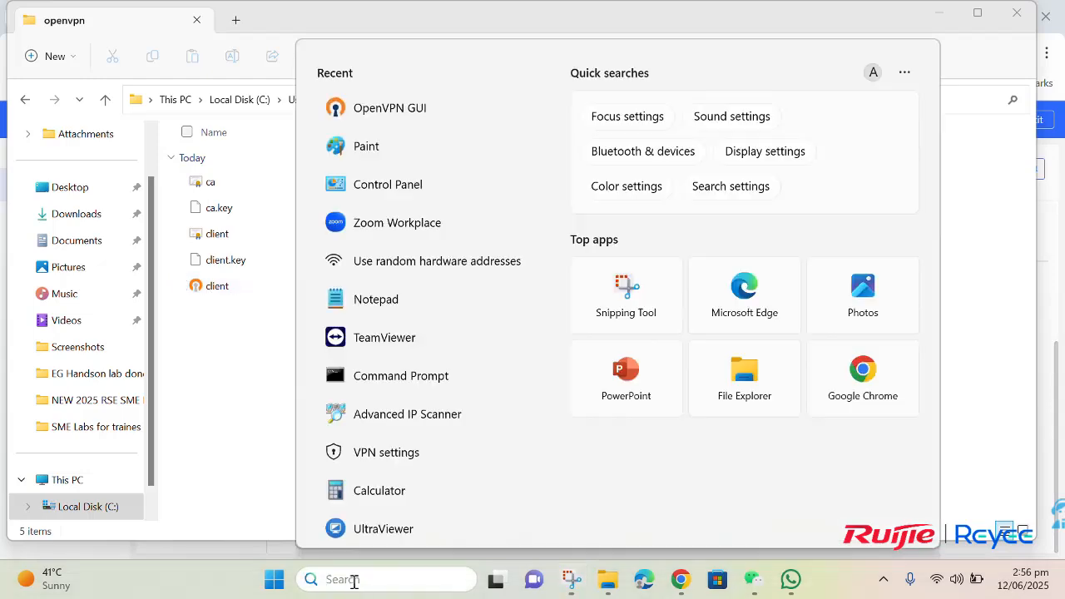
{"action": "type", "text": "ope"}
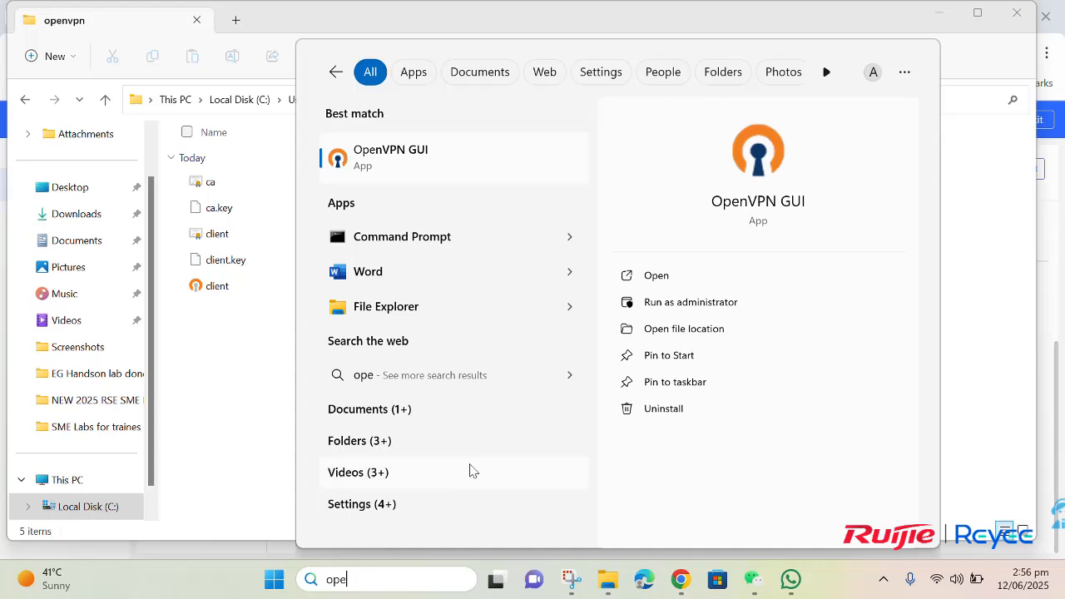
{"action": "left_click", "coordinate": [644, 278]}
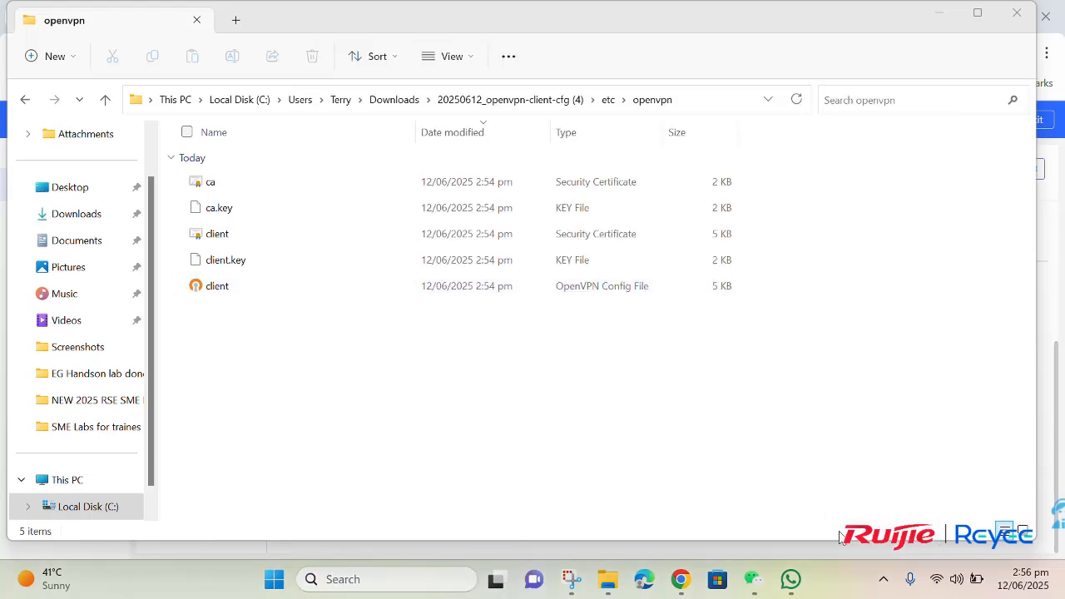
Step: Import client.ovpn from the extracted etc\openvpn folder, replacing the existing config
{"action": "left_click", "coordinate": [884, 579]}
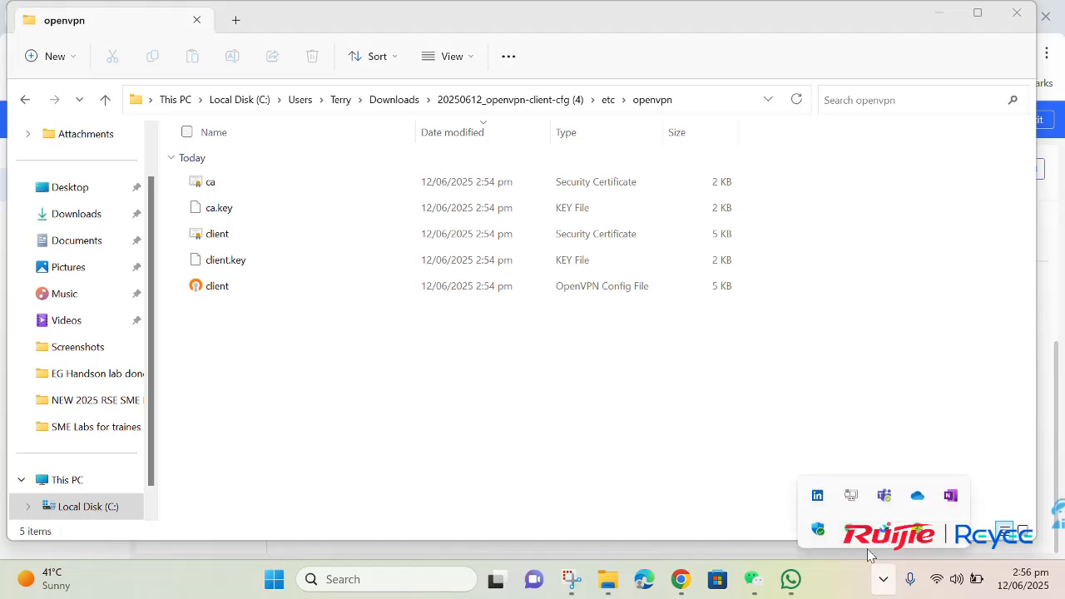
{"action": "right_click", "coordinate": [851, 497]}
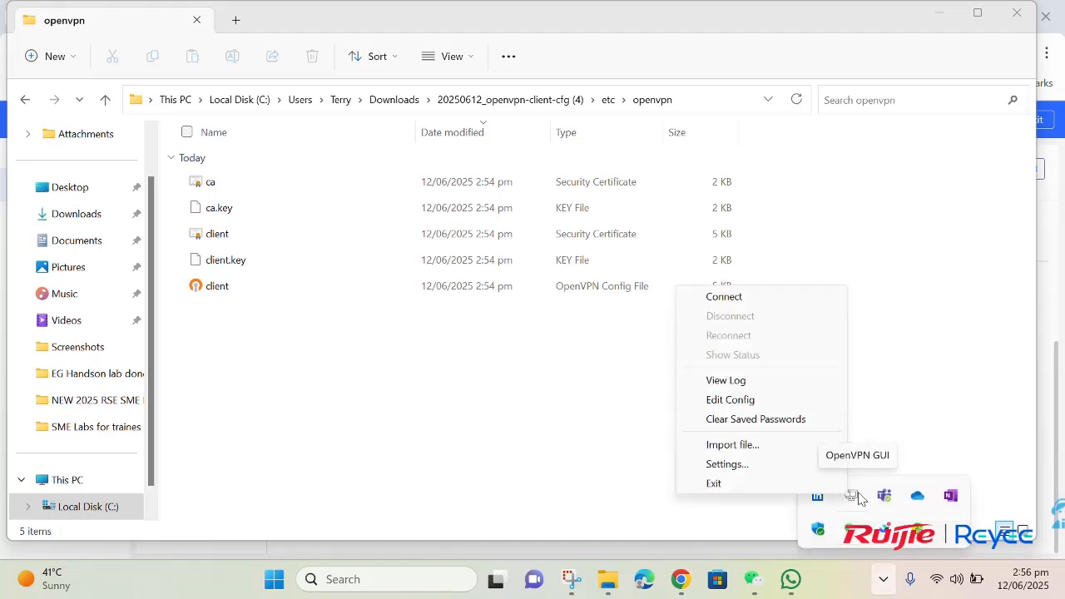
{"action": "left_click", "coordinate": [803, 454]}
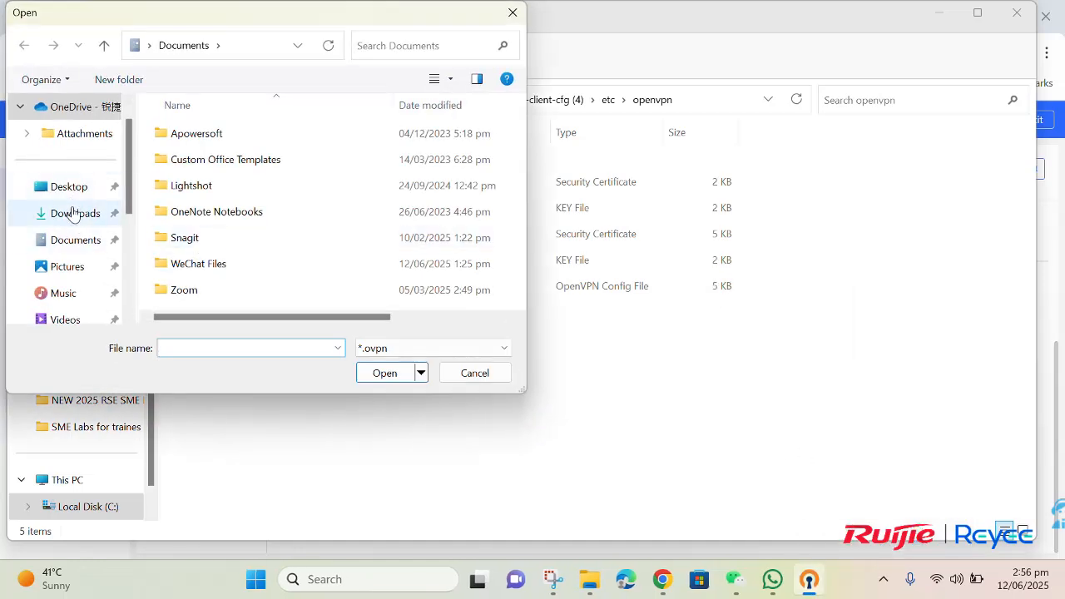
{"action": "left_click", "coordinate": [70, 212]}
{"action": "double_click", "coordinate": [181, 168]}
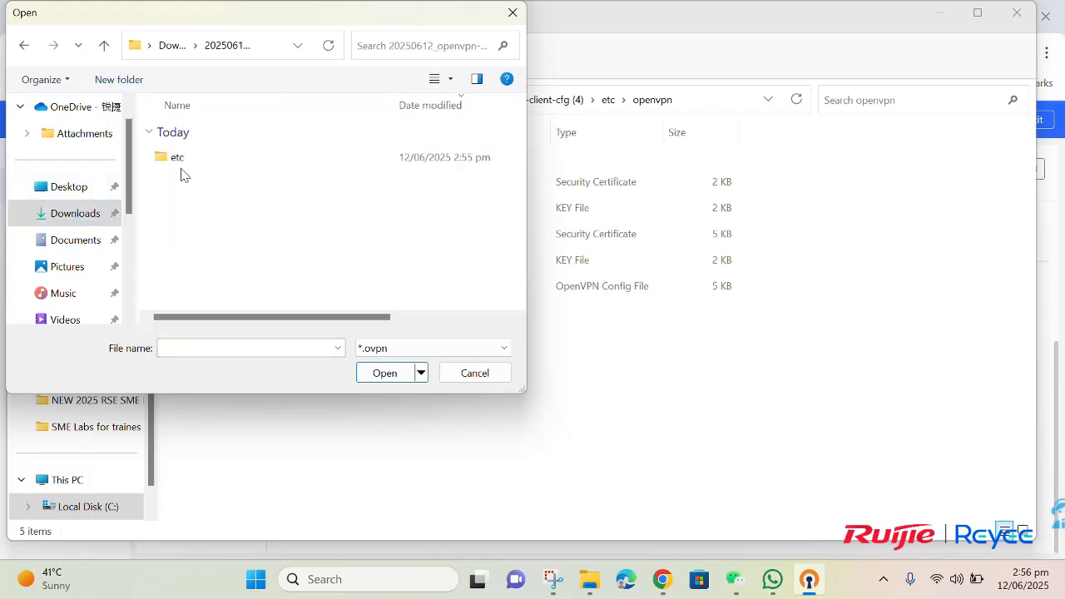
{"action": "double_click", "coordinate": [179, 169]}
{"action": "double_click", "coordinate": [180, 169]}
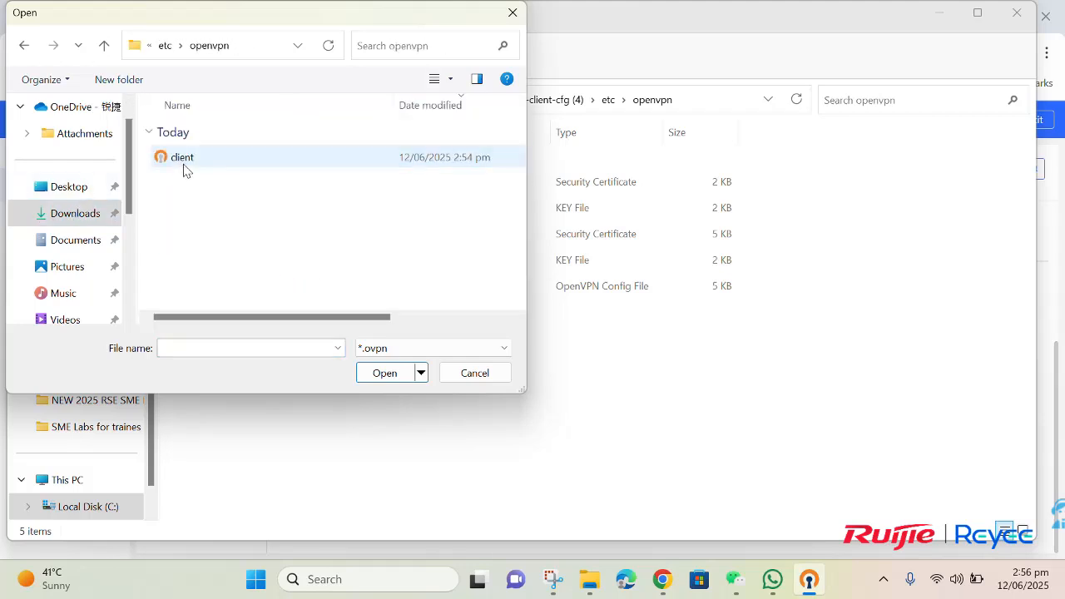
{"action": "left_click", "coordinate": [184, 169]}
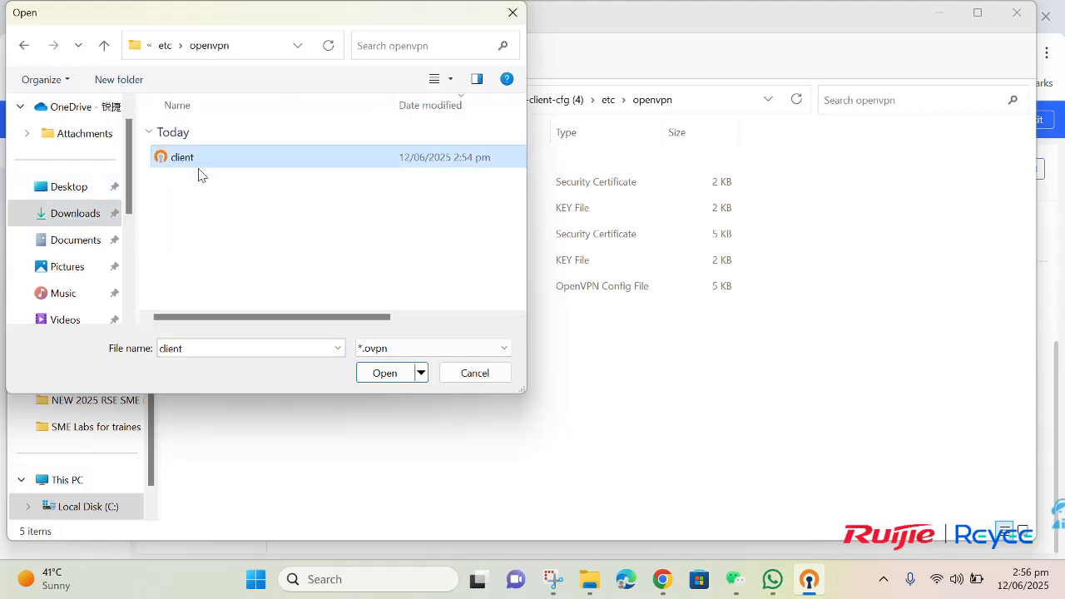
{"action": "left_click", "coordinate": [377, 374]}
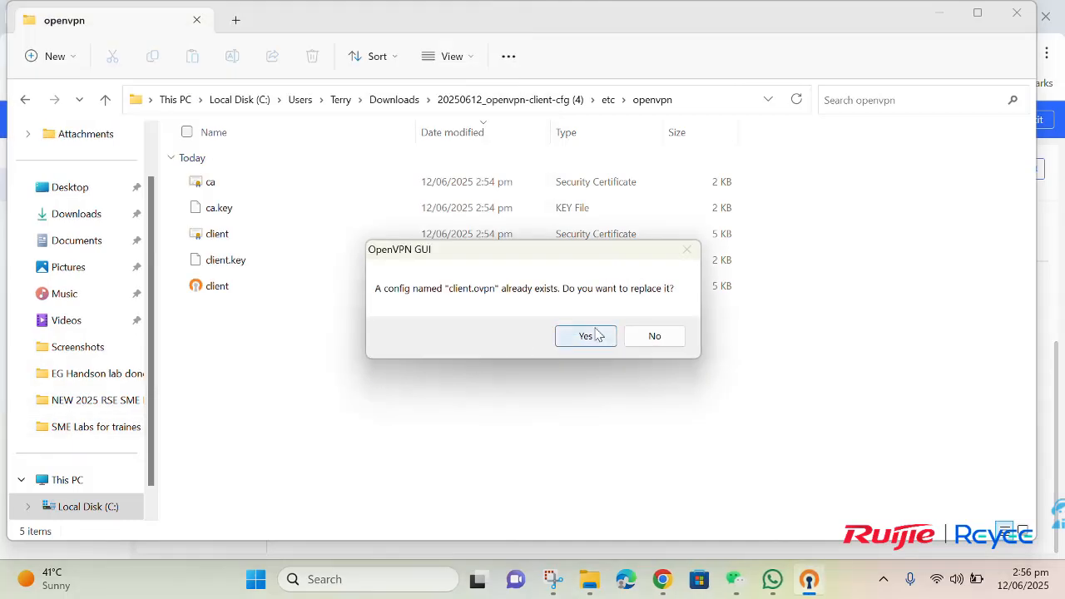
{"action": "left_click", "coordinate": [596, 334]}
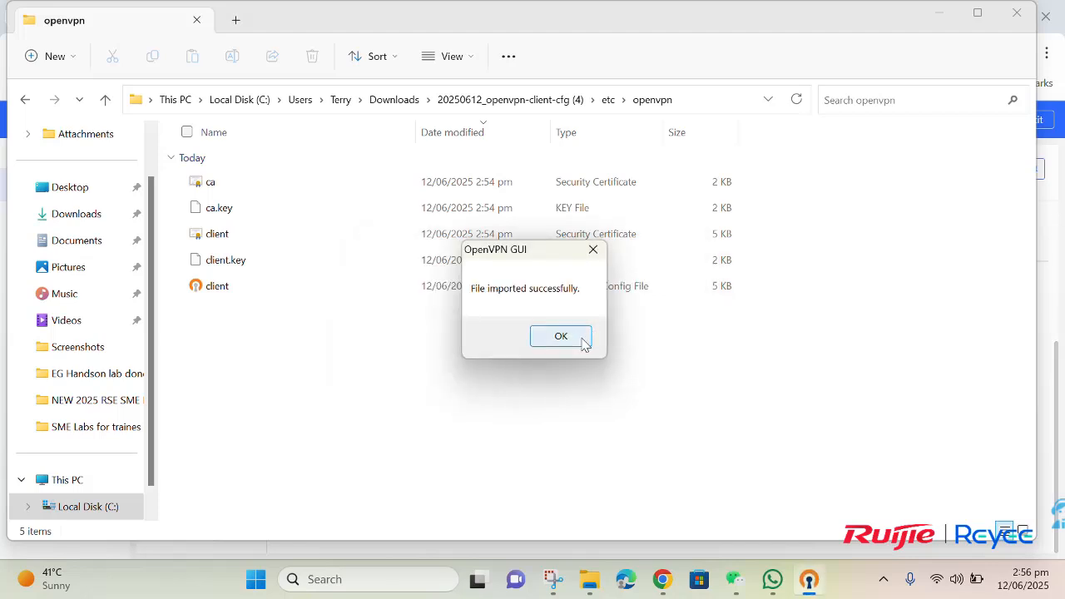
{"action": "left_click", "coordinate": [561, 336]}
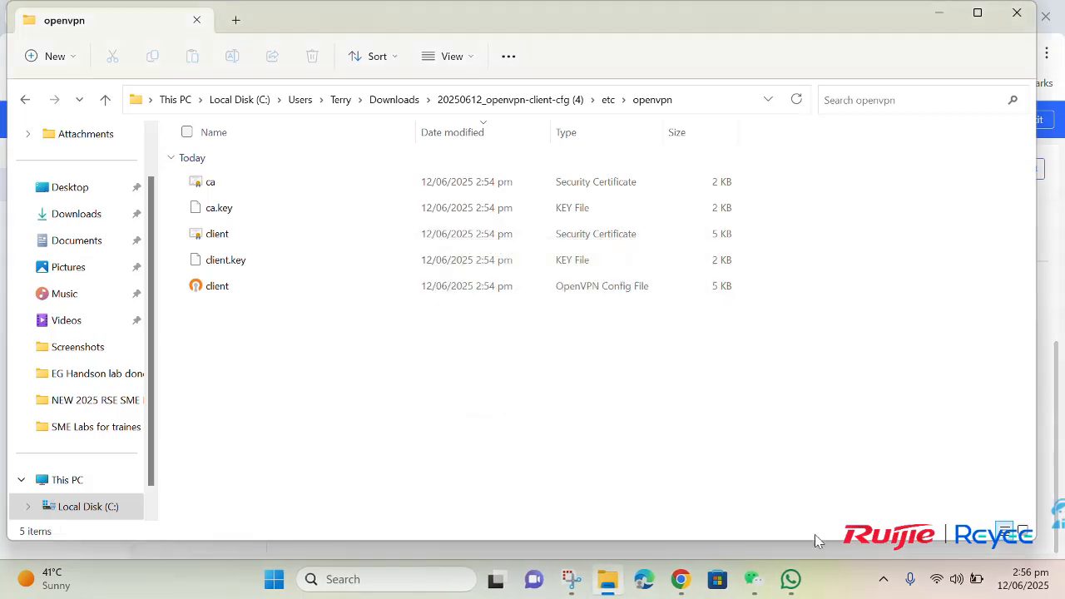
Step: Connect the OpenVPN client profile to get IP 10.80.12.2, then return to the router's OpenVPN page
{"action": "left_click", "coordinate": [883, 579]}
{"action": "right_click", "coordinate": [851, 495]}
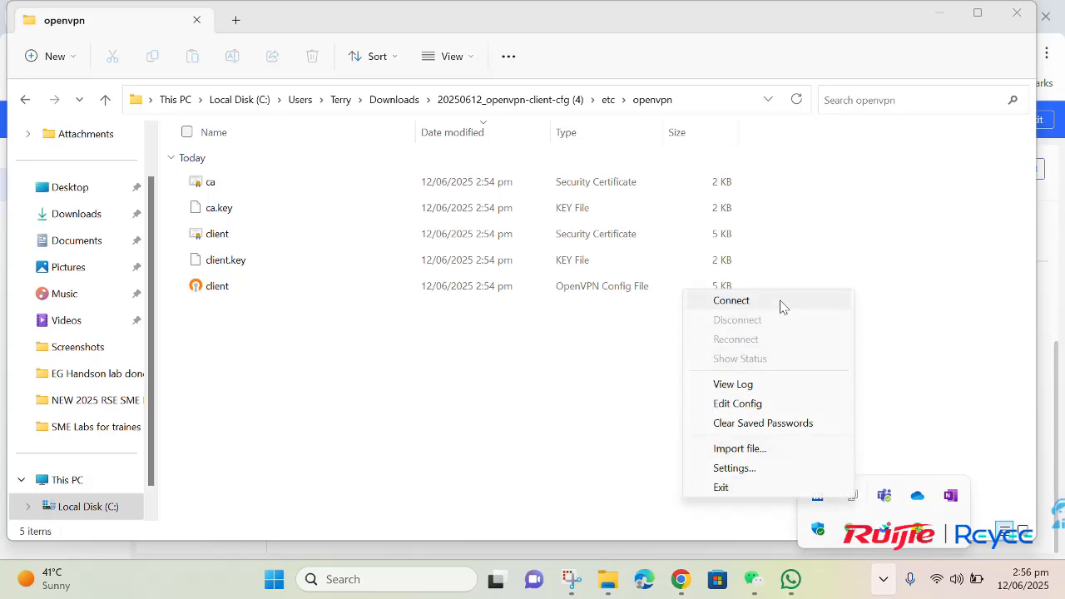
{"action": "left_click", "coordinate": [732, 300]}
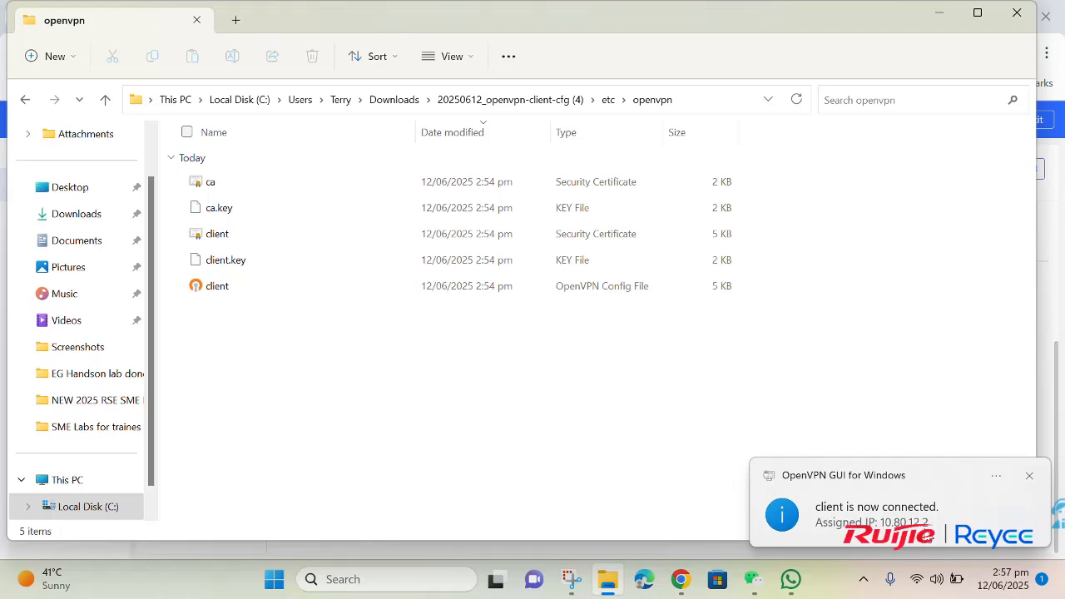
{"action": "left_click", "coordinate": [681, 579]}
{"action": "scroll", "coordinate": [601, 488], "scroll_direction": "up", "scroll_amount": 3}
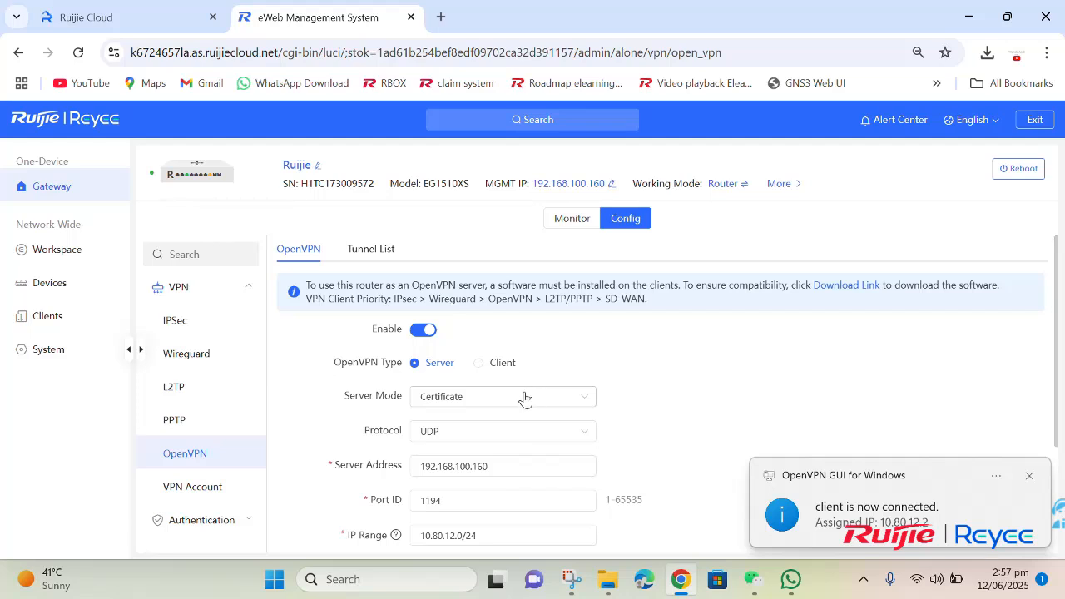
Step: Change the OpenVPN server mode from Certificate to Account, save and confirm, then open the VPN Account list
{"action": "left_click", "coordinate": [451, 407]}
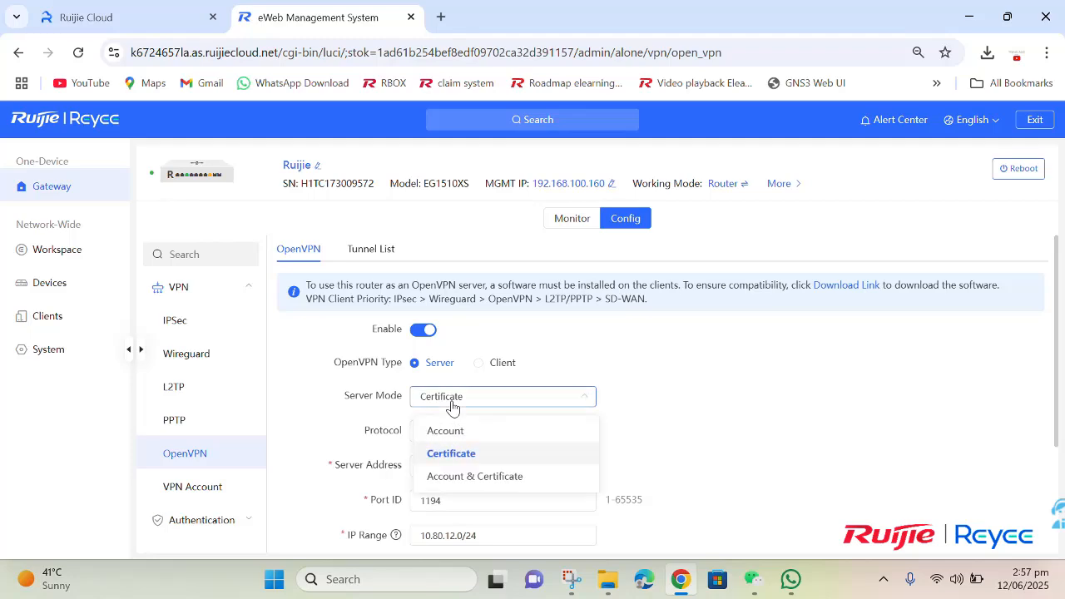
{"action": "left_click", "coordinate": [482, 433]}
{"action": "scroll", "coordinate": [510, 463], "scroll_direction": "down", "scroll_amount": 2}
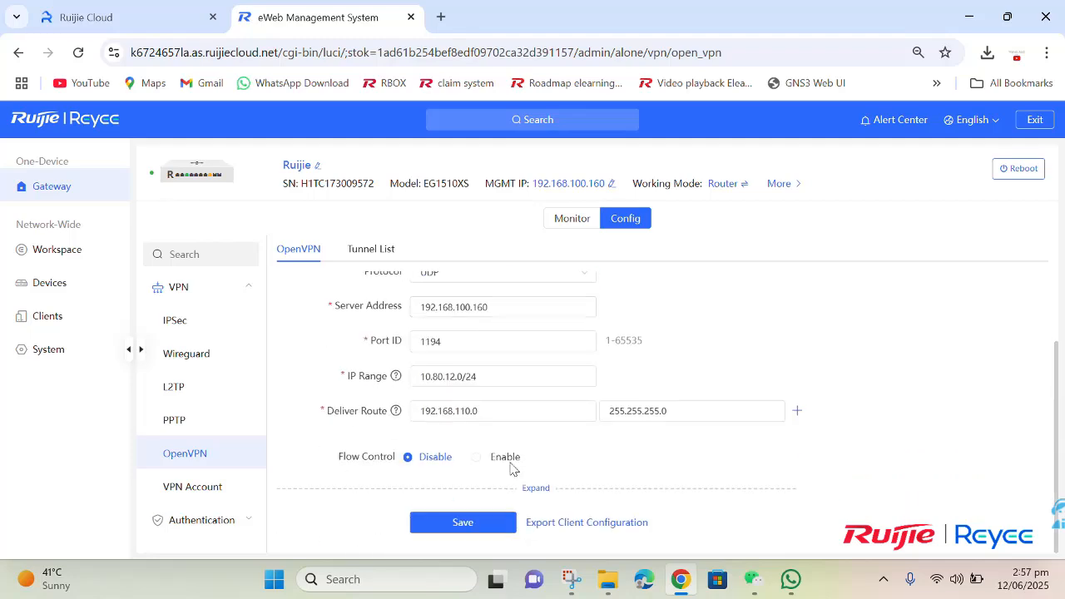
{"action": "left_click", "coordinate": [495, 522]}
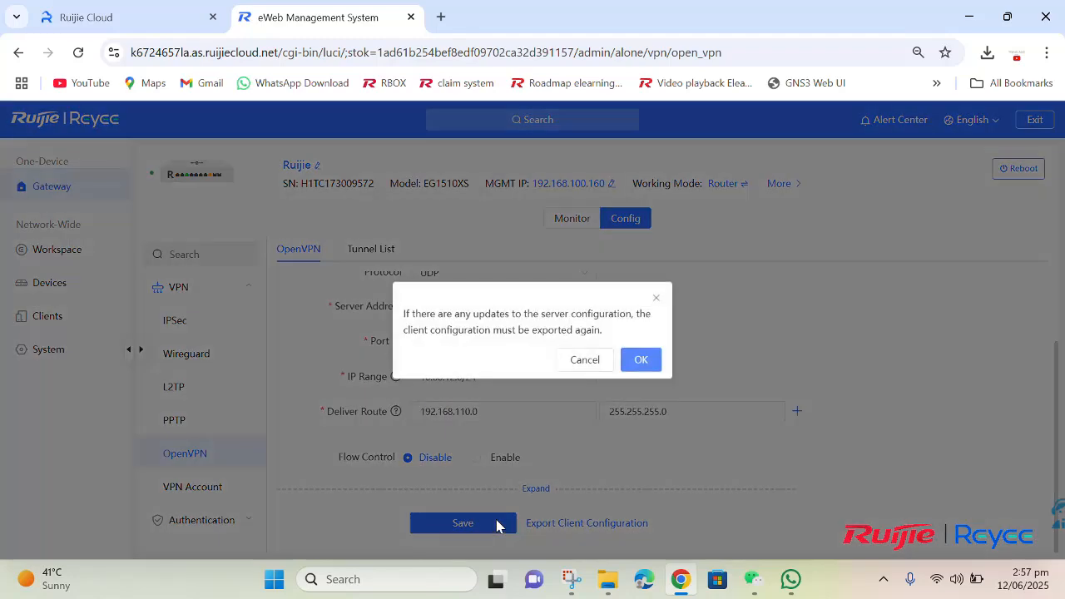
{"action": "left_click", "coordinate": [639, 358]}
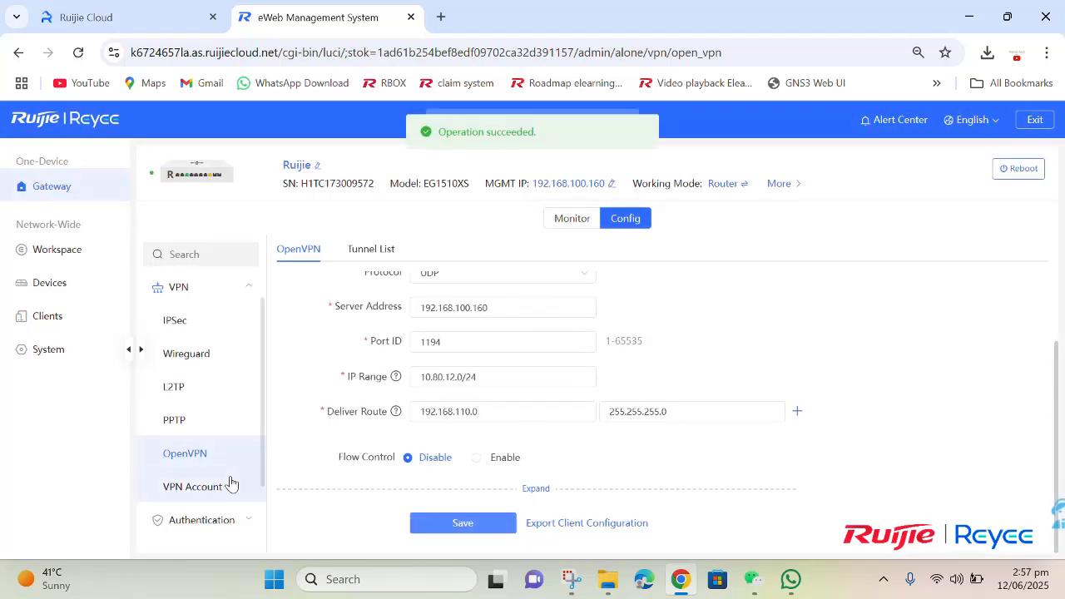
{"action": "scroll", "coordinate": [321, 447], "scroll_direction": "up", "scroll_amount": 2}
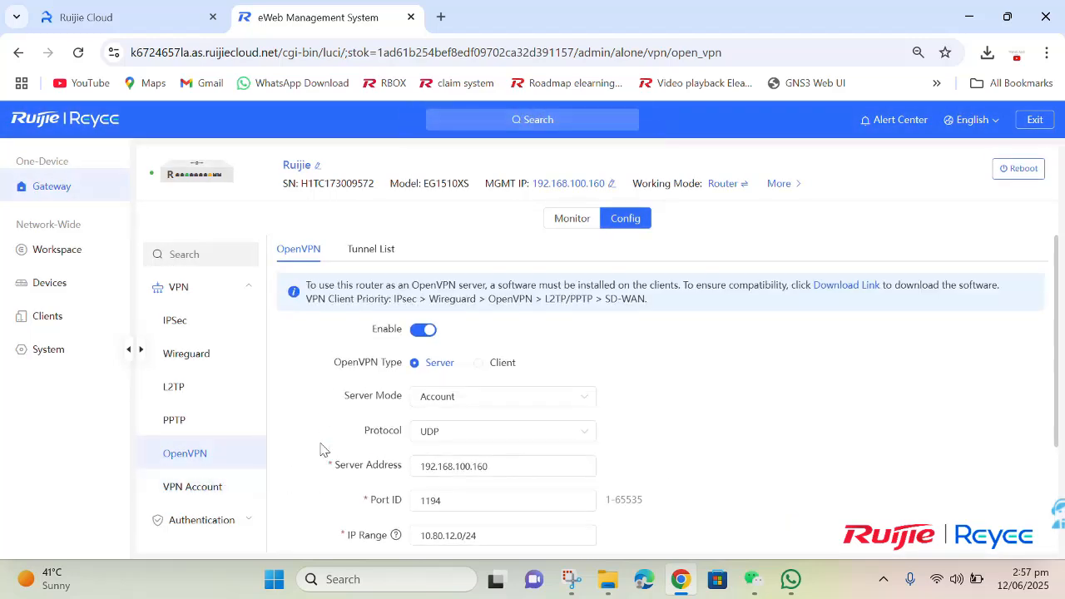
{"action": "left_click", "coordinate": [234, 488]}
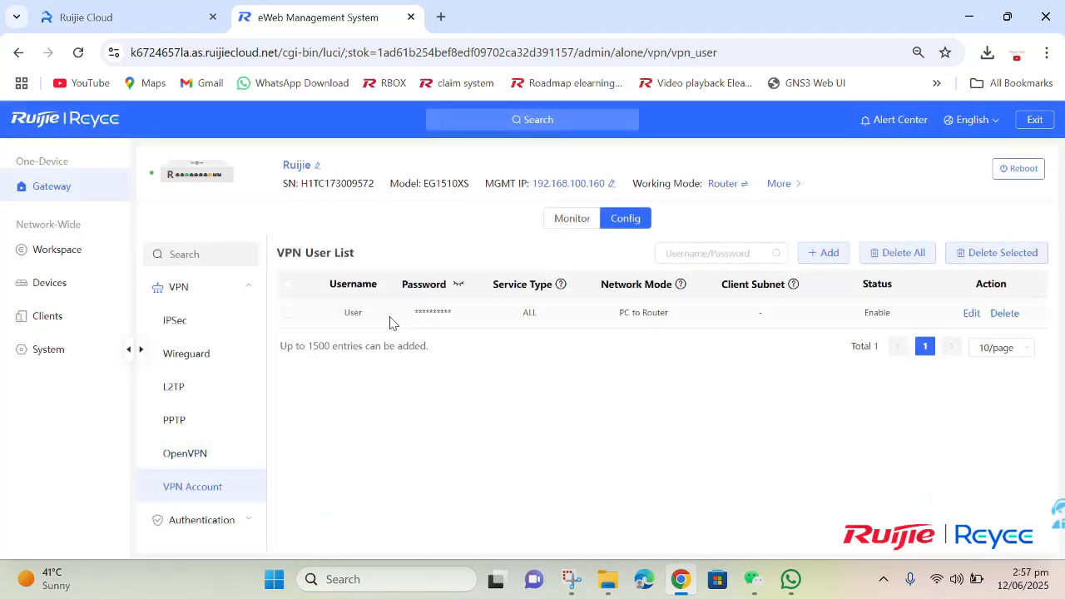
Step: Check the existing VPN user's password in its editor and close it unchanged
{"action": "left_click", "coordinate": [972, 314]}
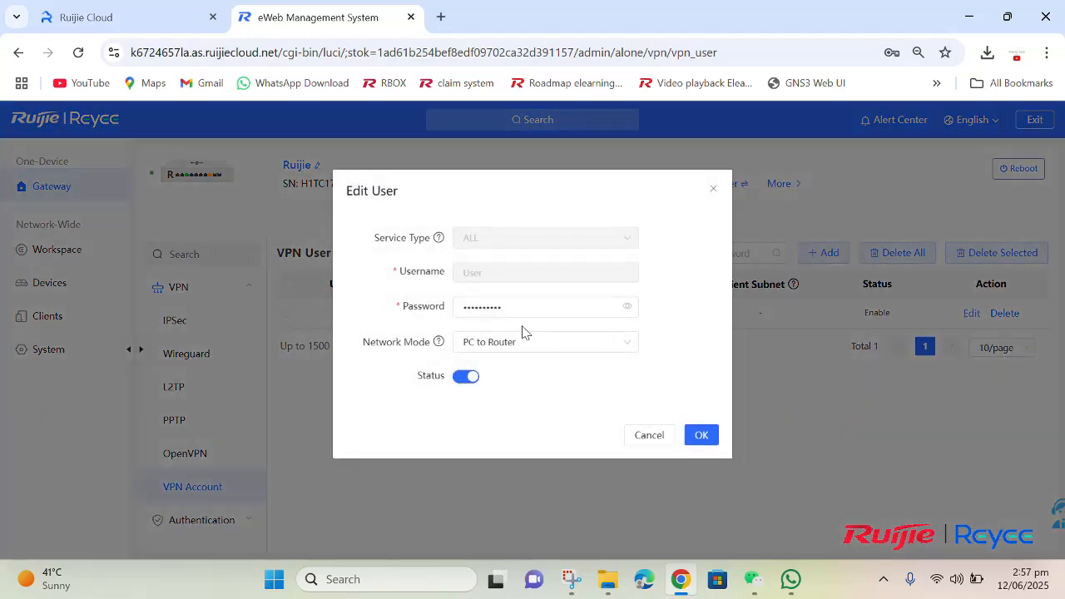
{"action": "left_click", "coordinate": [627, 308]}
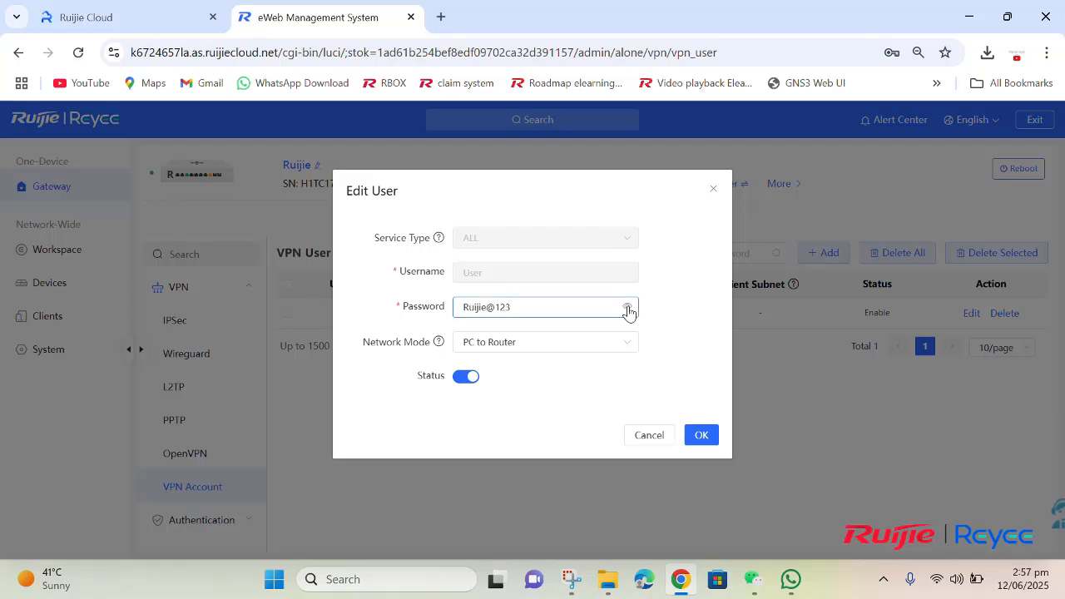
{"action": "left_click", "coordinate": [627, 309]}
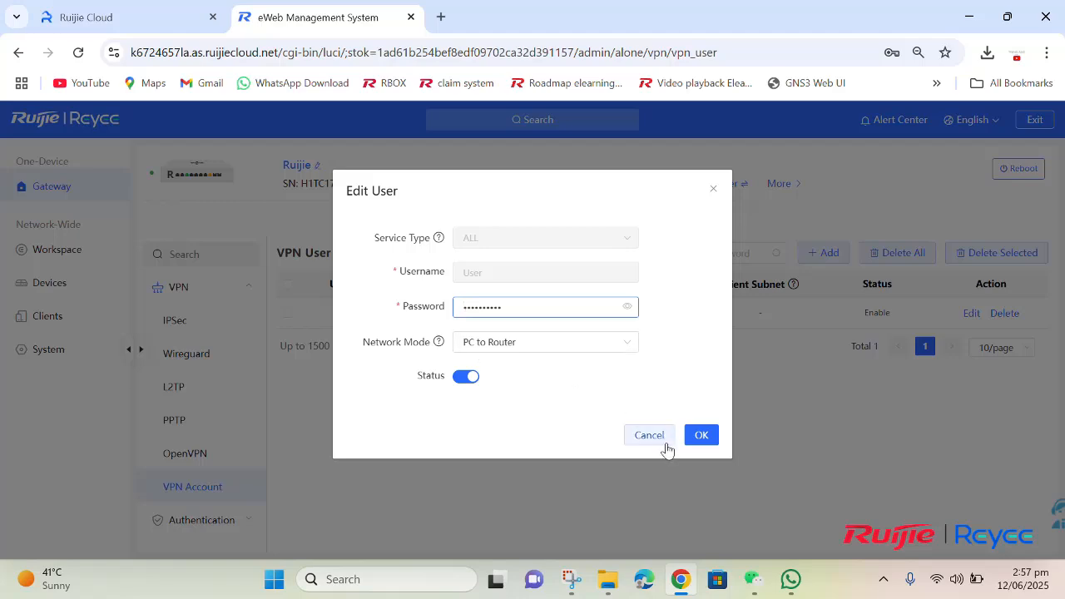
{"action": "left_click", "coordinate": [696, 437]}
Step: Export a fresh client configuration from the OpenVPN server page and show the download in its folder
{"action": "left_click", "coordinate": [220, 445]}
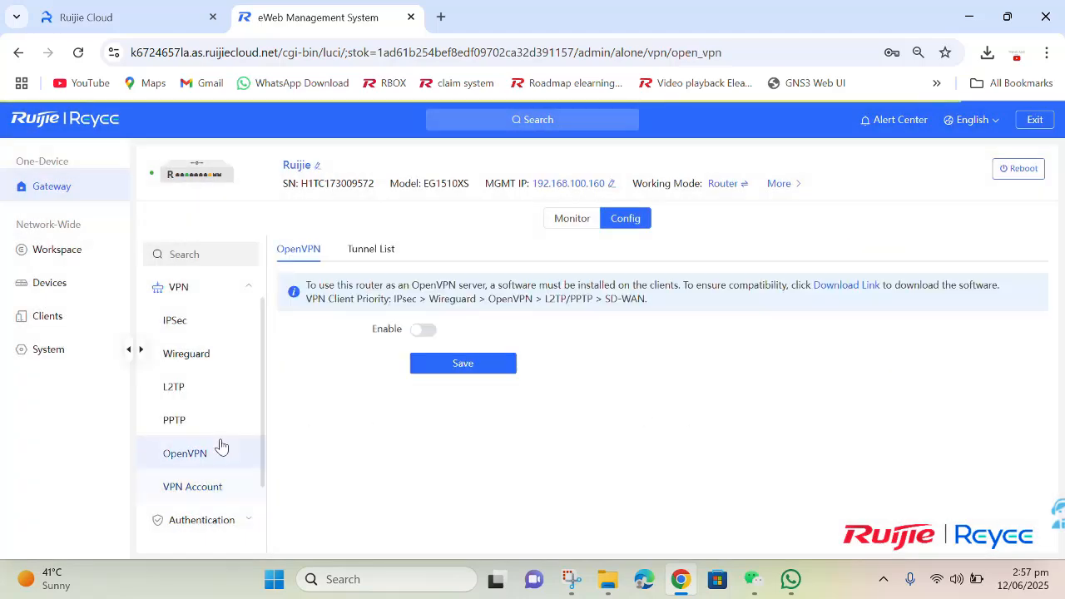
{"action": "scroll", "coordinate": [466, 457], "scroll_direction": "down", "scroll_amount": 3}
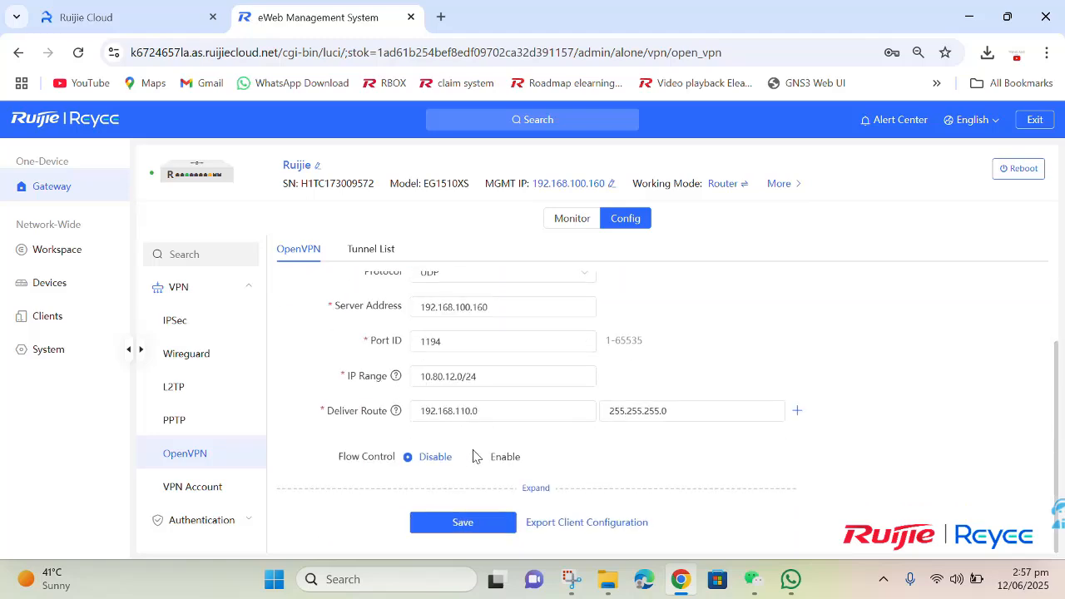
{"action": "left_click", "coordinate": [567, 523]}
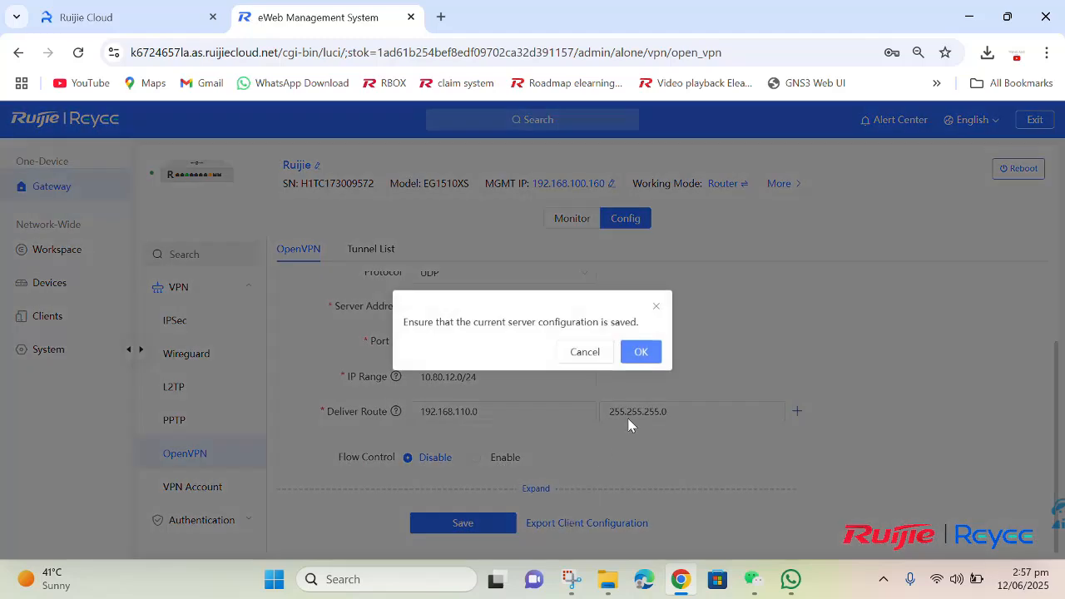
{"action": "left_click", "coordinate": [637, 355]}
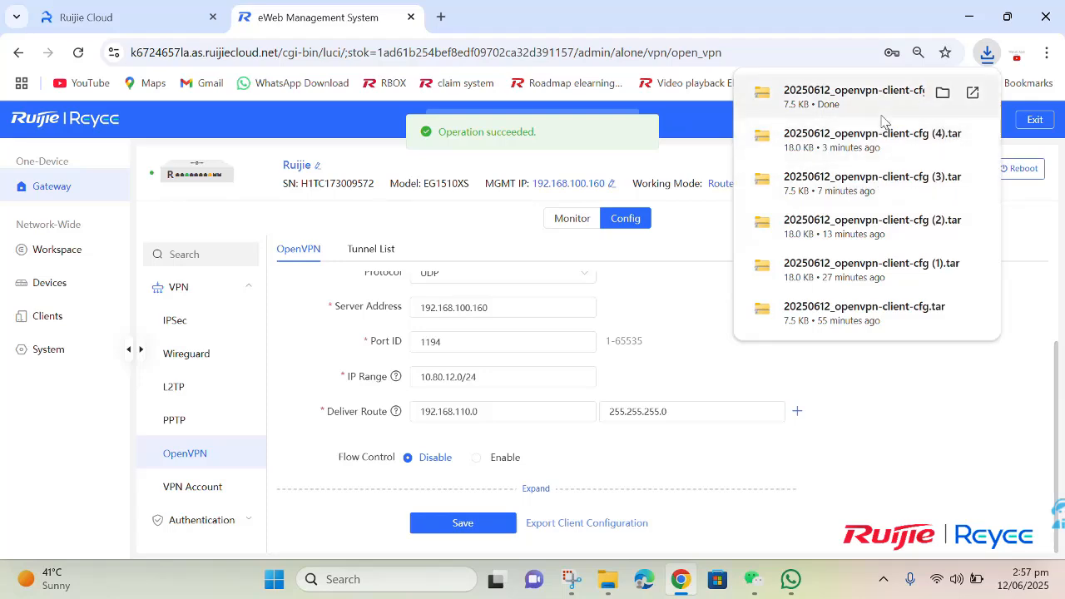
{"action": "left_click", "coordinate": [943, 91]}
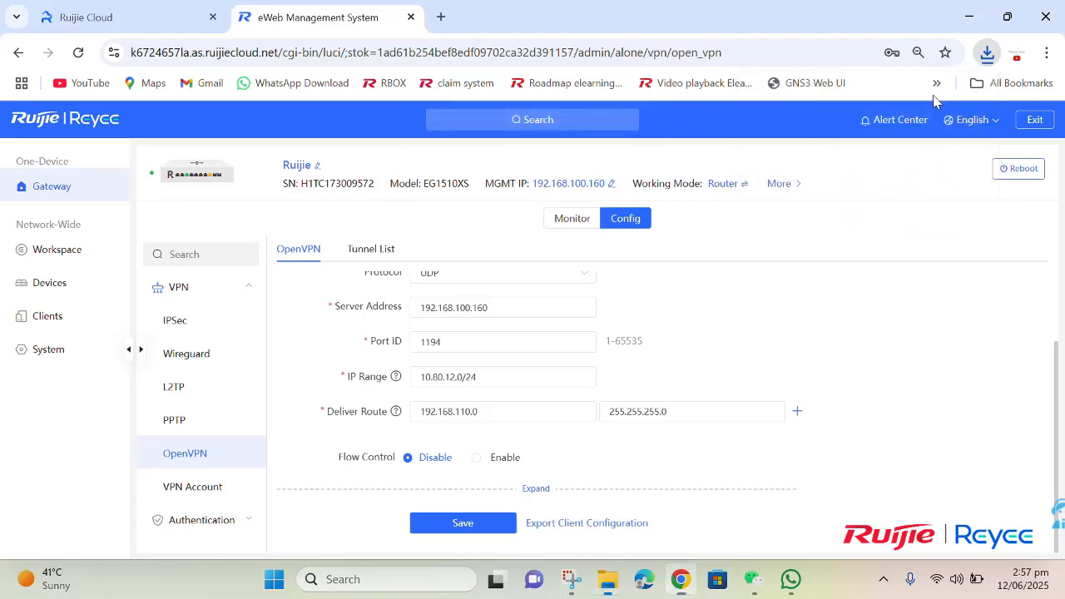
Step: Extract the 20250612_openvpn-client-cfg archive into its suggested folder in Downloads
{"action": "right_click", "coordinate": [270, 236]}
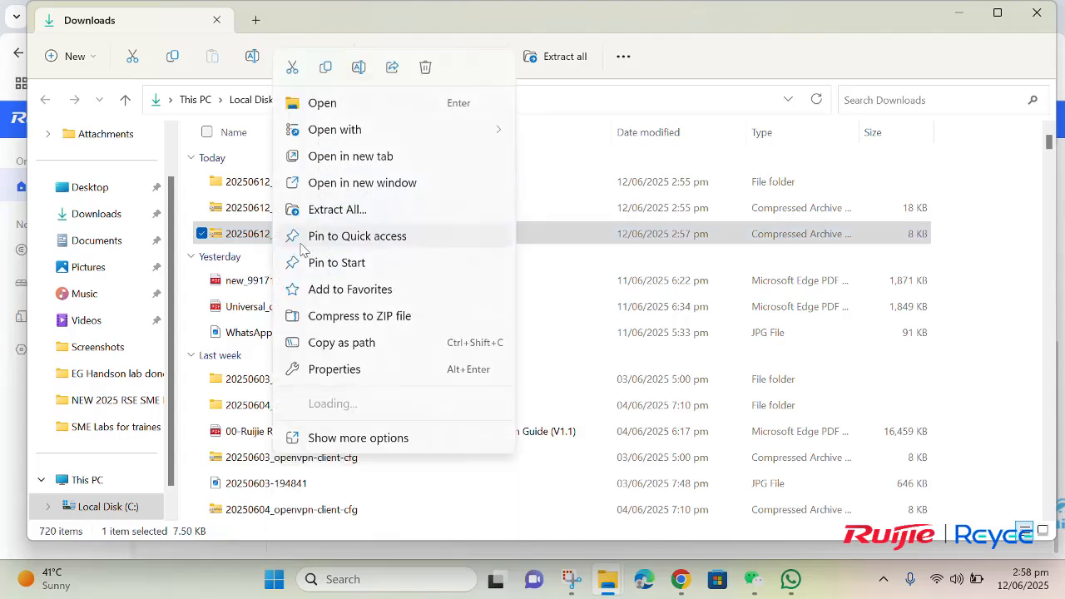
{"action": "left_click", "coordinate": [343, 210]}
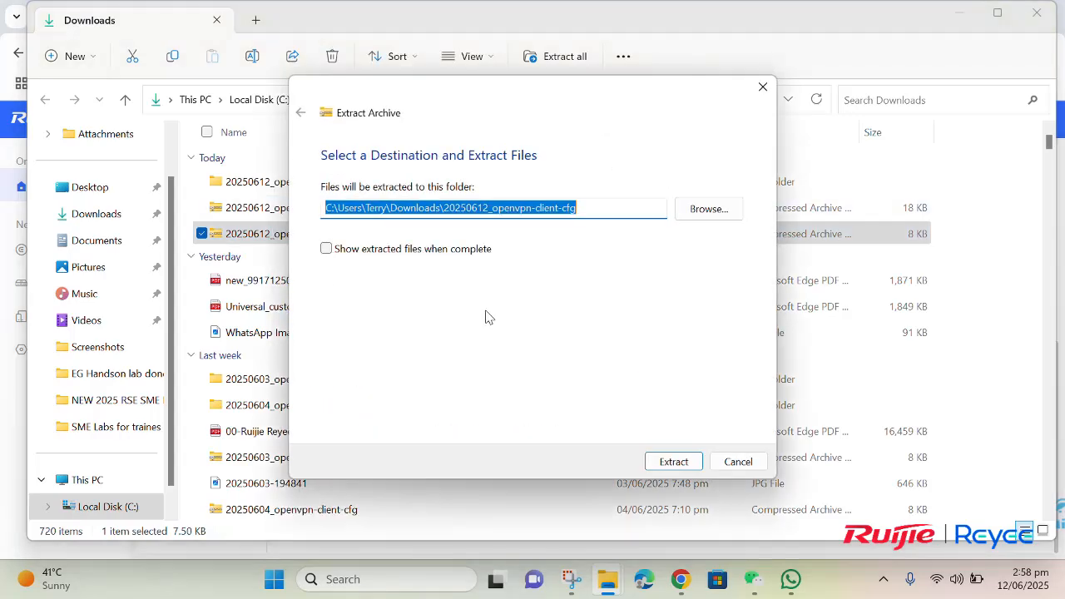
{"action": "left_click", "coordinate": [660, 459]}
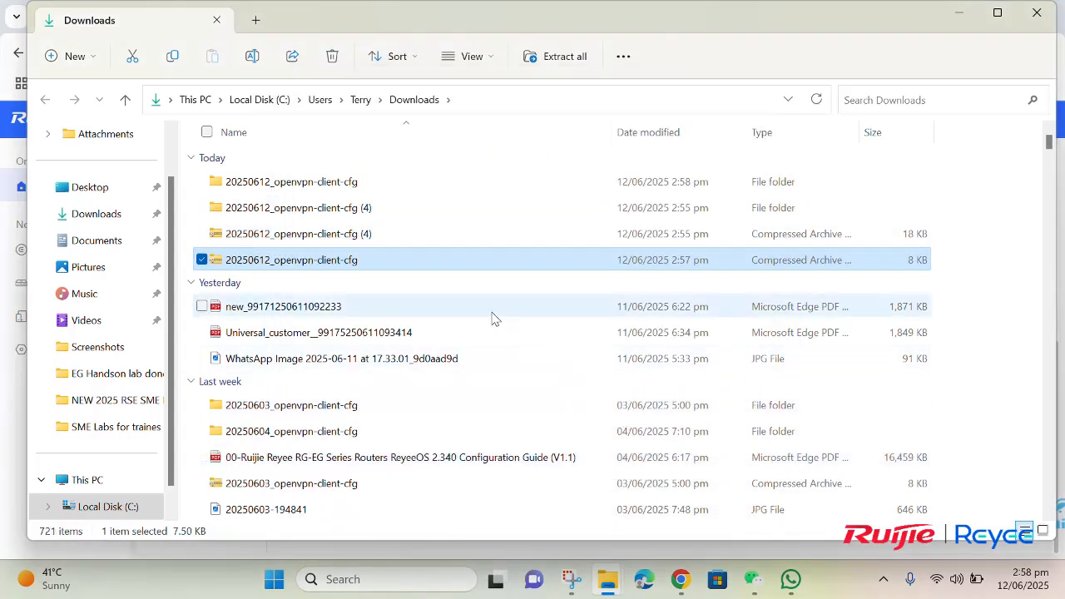
Step: Open the extracted folder down to etc\openvpn and select the client config file
{"action": "double_click", "coordinate": [302, 194]}
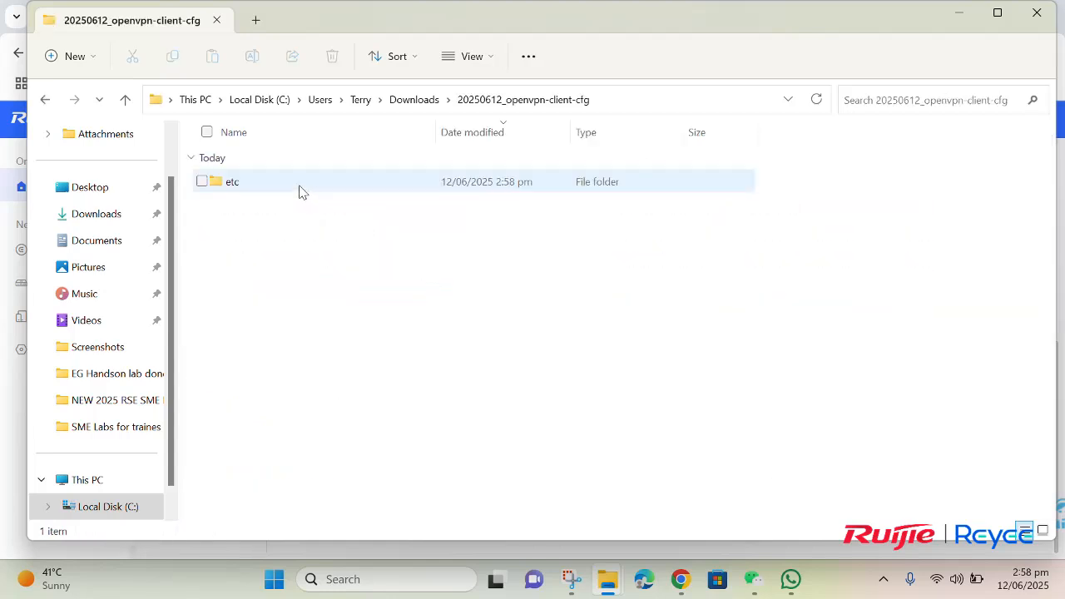
{"action": "double_click", "coordinate": [300, 192]}
{"action": "double_click", "coordinate": [287, 191]}
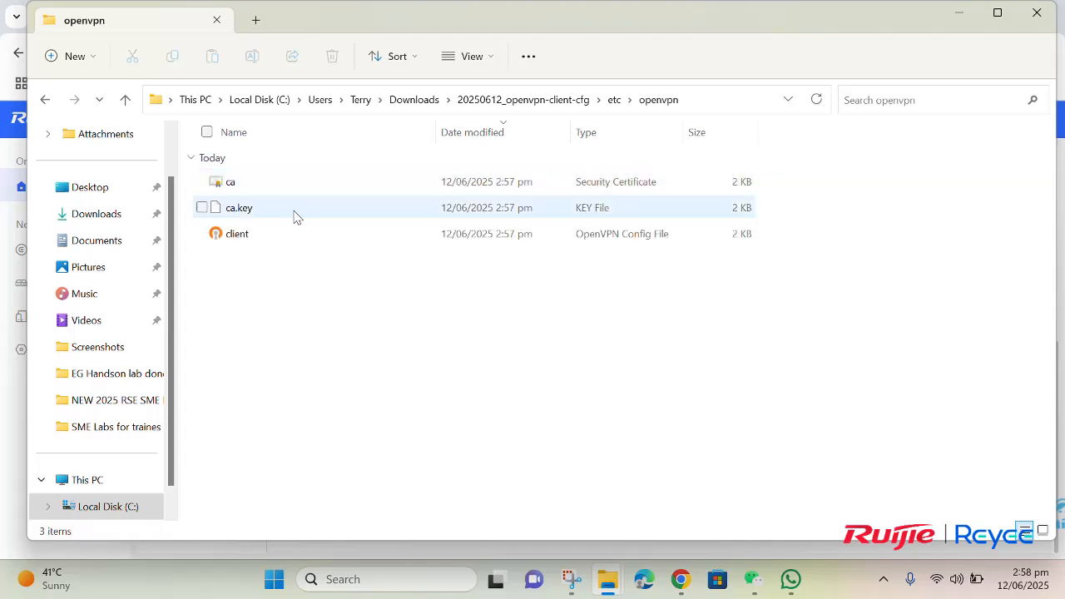
{"action": "left_click", "coordinate": [291, 247]}
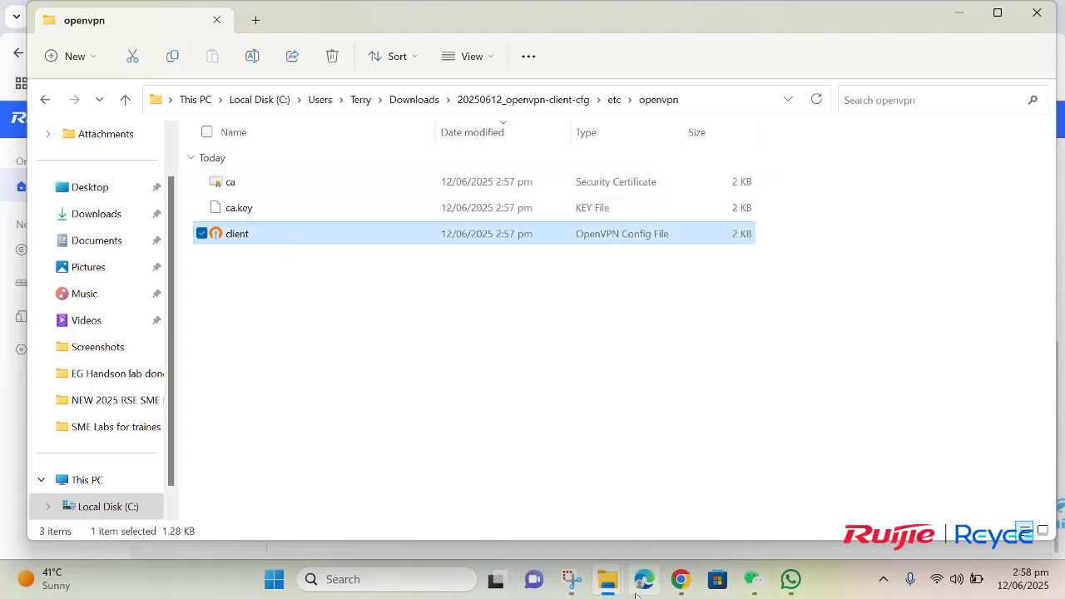
Step: Quit the OpenVPN client from the tray, confirming the active connection will drop
{"action": "left_click", "coordinate": [883, 580]}
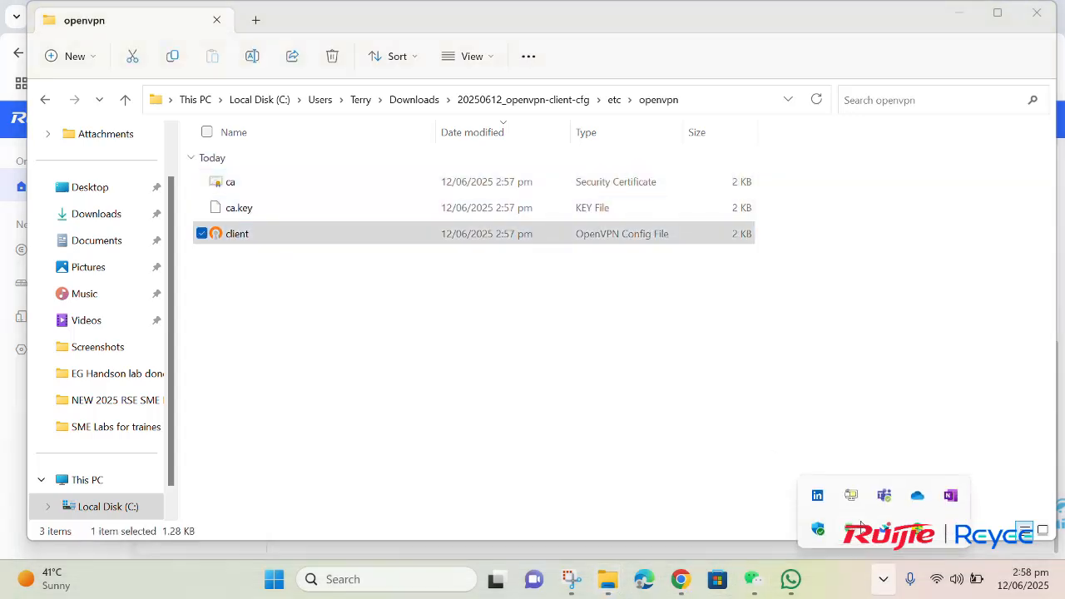
{"action": "right_click", "coordinate": [852, 497]}
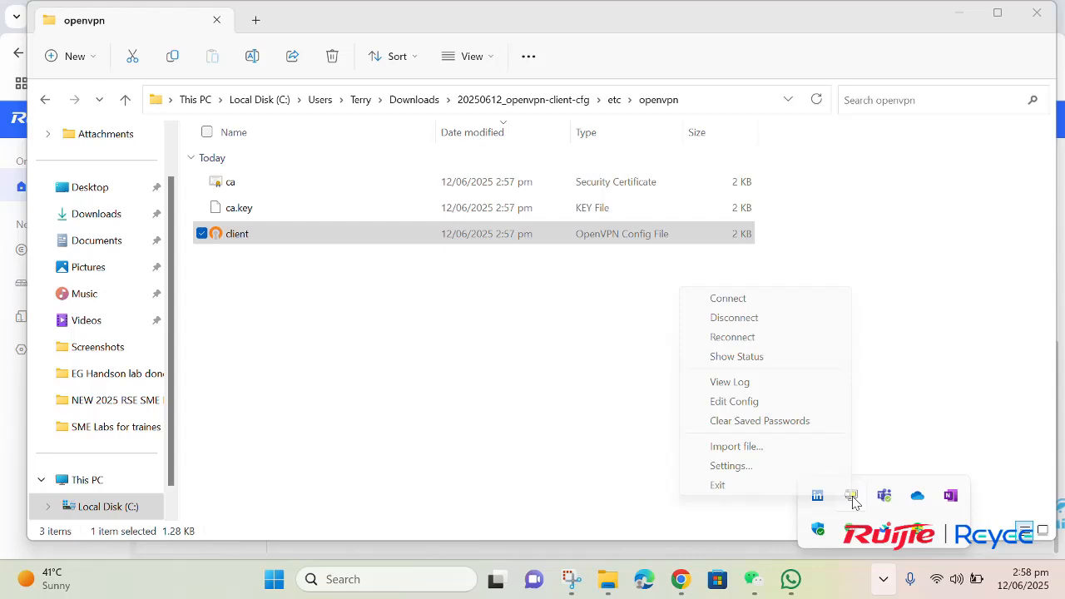
{"action": "left_click", "coordinate": [787, 486]}
{"action": "left_click", "coordinate": [614, 356]}
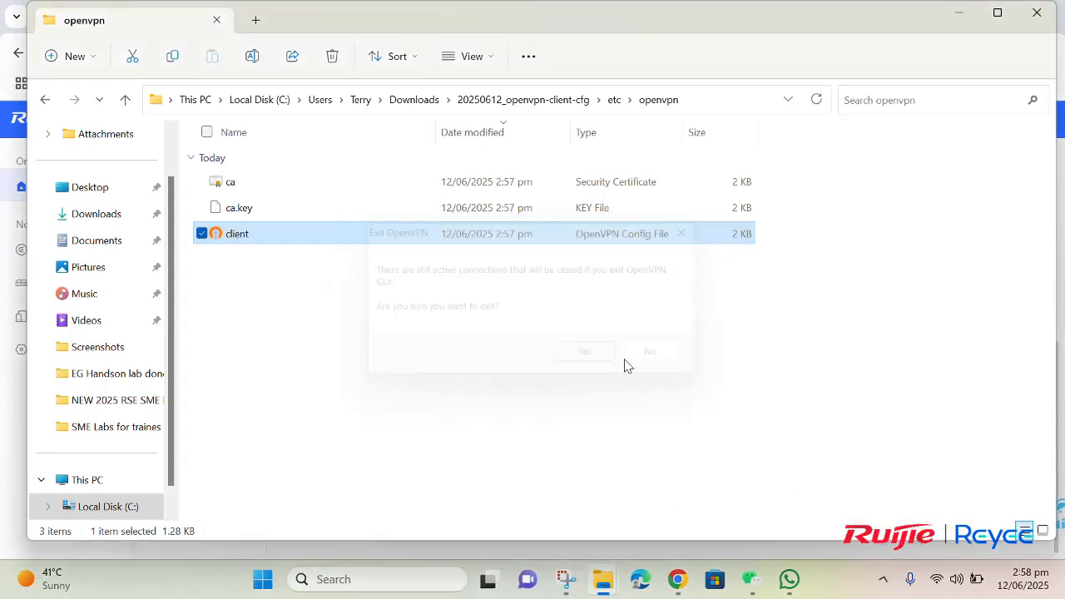
{"action": "left_click", "coordinate": [878, 583]}
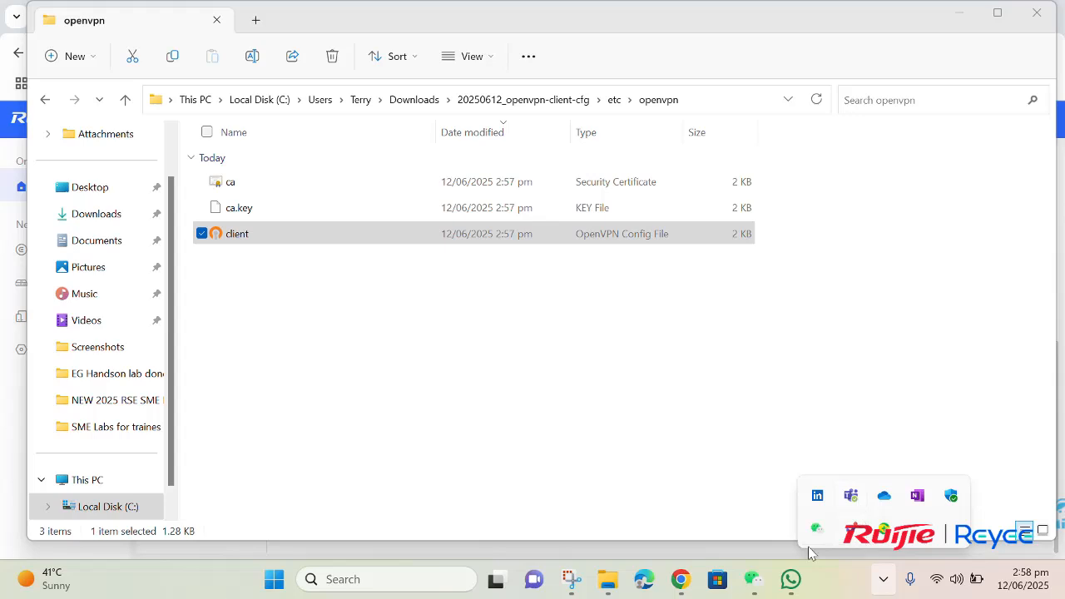
Step: Relaunch OpenVPN GUI from Windows search and reveal the hidden tray icons
{"action": "left_click", "coordinate": [381, 579]}
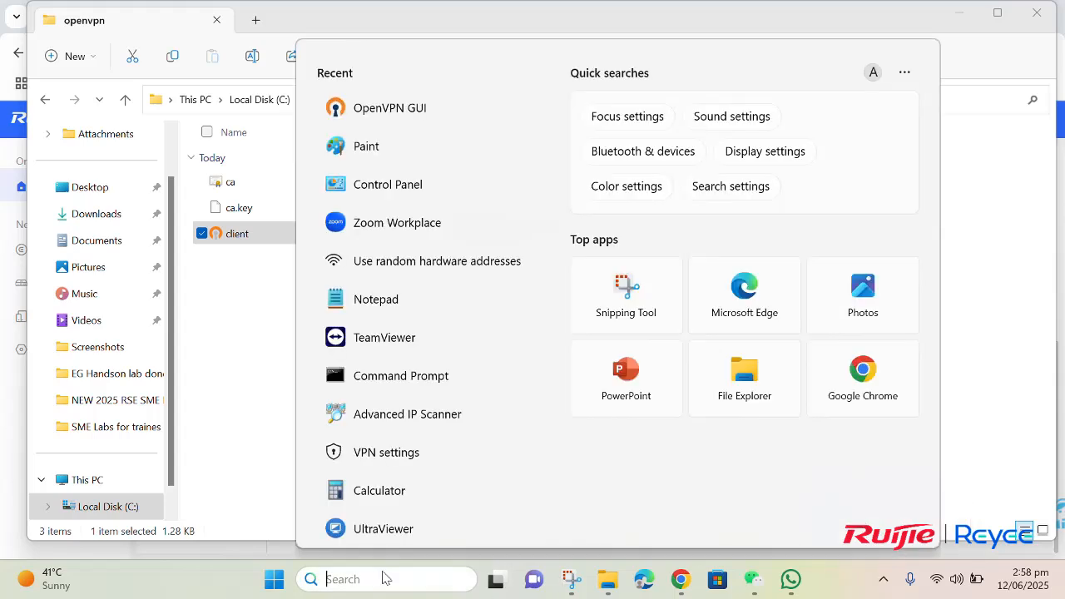
{"action": "type", "text": "open"}
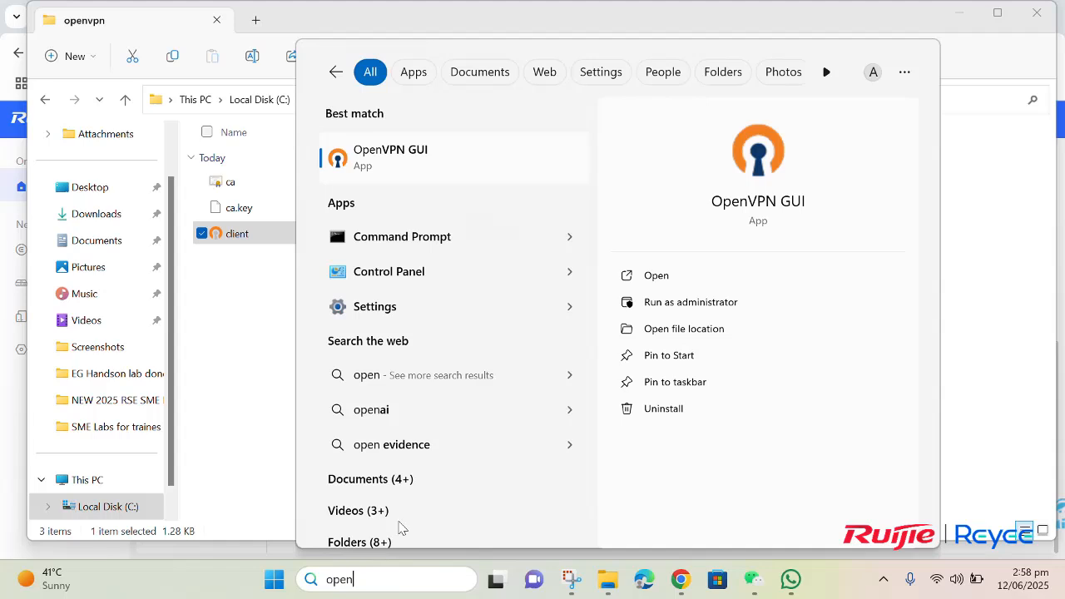
{"action": "left_click", "coordinate": [675, 275]}
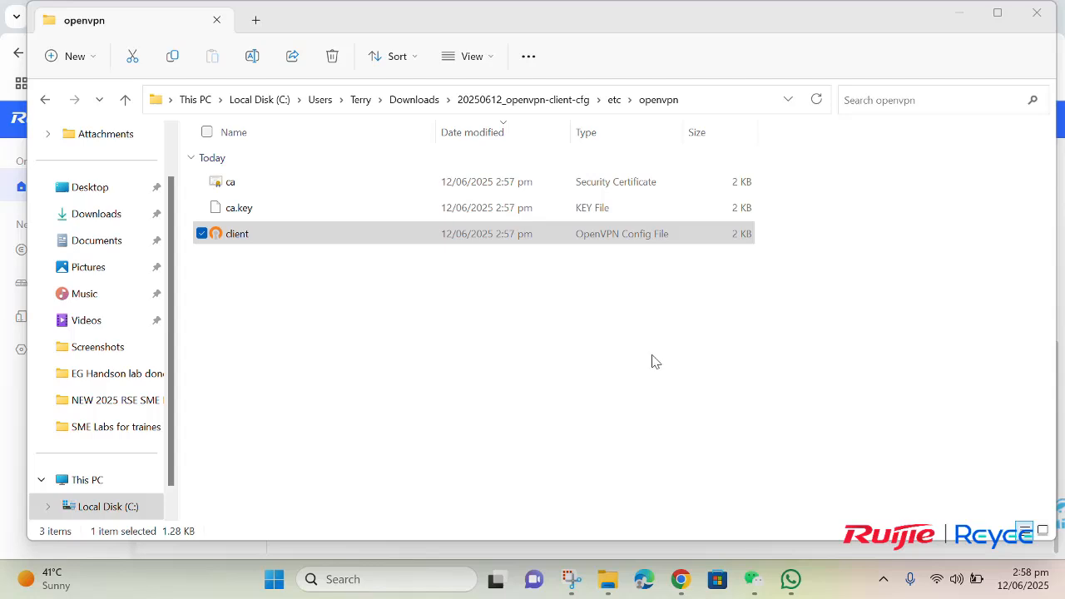
{"action": "left_click", "coordinate": [884, 579]}
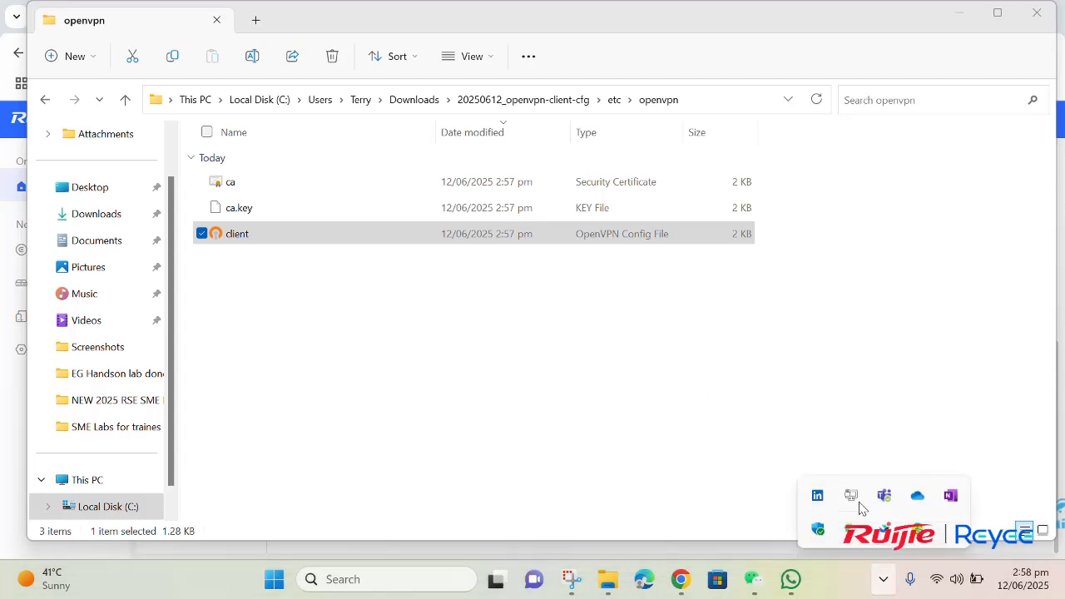
Step: Import the client config from Downloads\20250612_openvpn-client-cfg\etc\openvpn, replacing the old client.ovpn
{"action": "right_click", "coordinate": [860, 505]}
{"action": "left_click", "coordinate": [818, 445]}
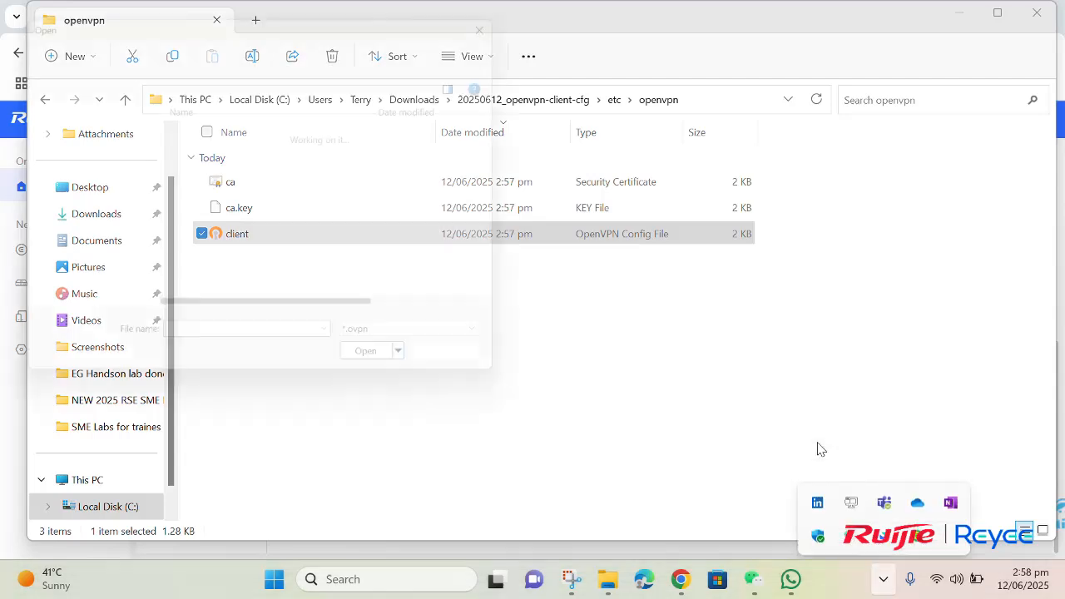
{"action": "left_click", "coordinate": [77, 213]}
{"action": "double_click", "coordinate": [175, 188]}
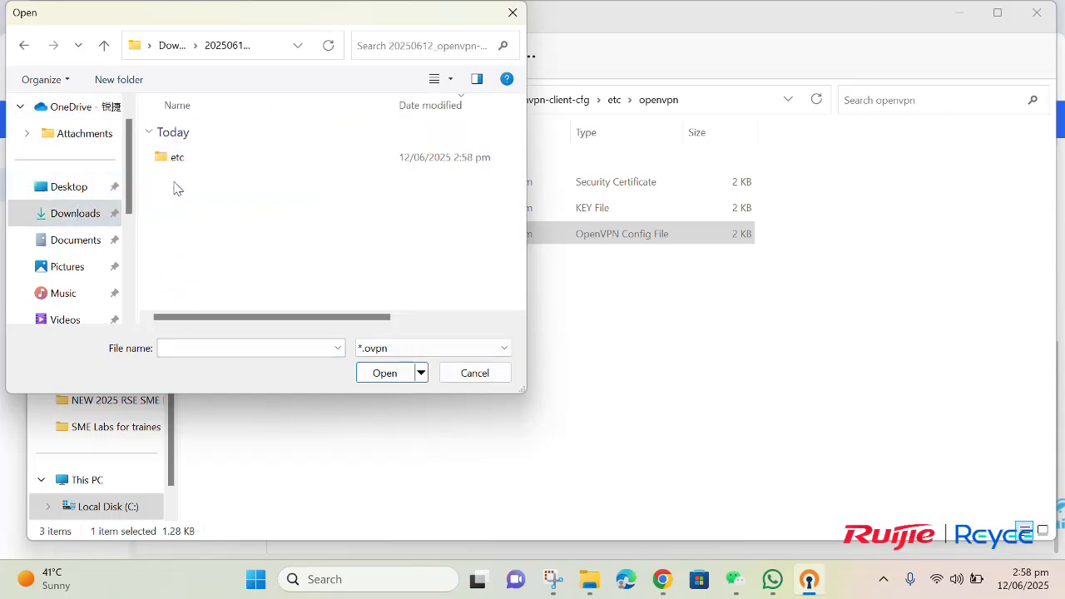
{"action": "double_click", "coordinate": [194, 166]}
{"action": "double_click", "coordinate": [198, 170]}
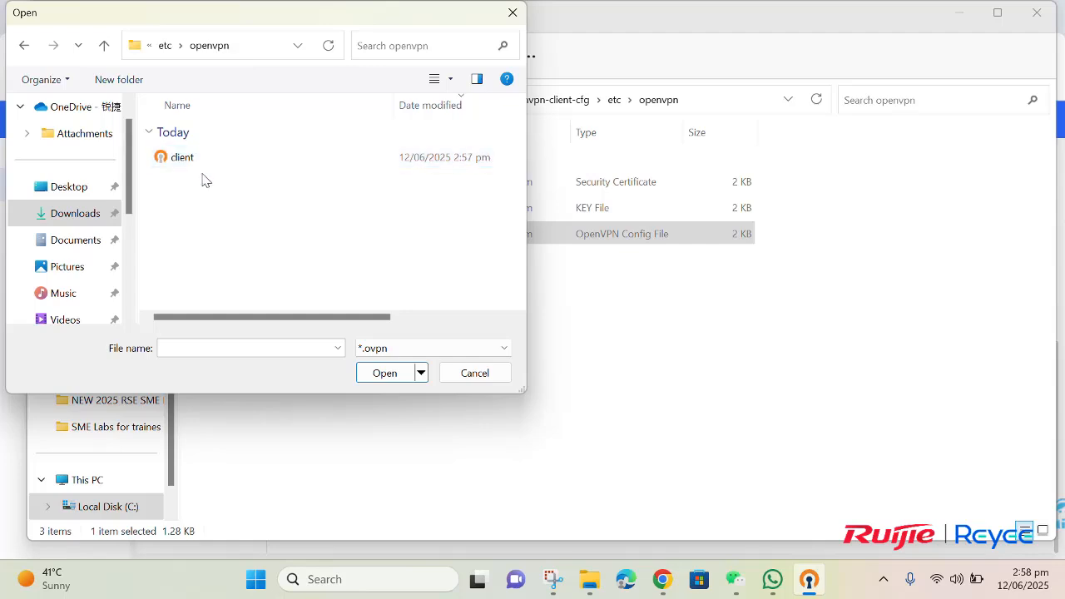
{"action": "left_click", "coordinate": [203, 166]}
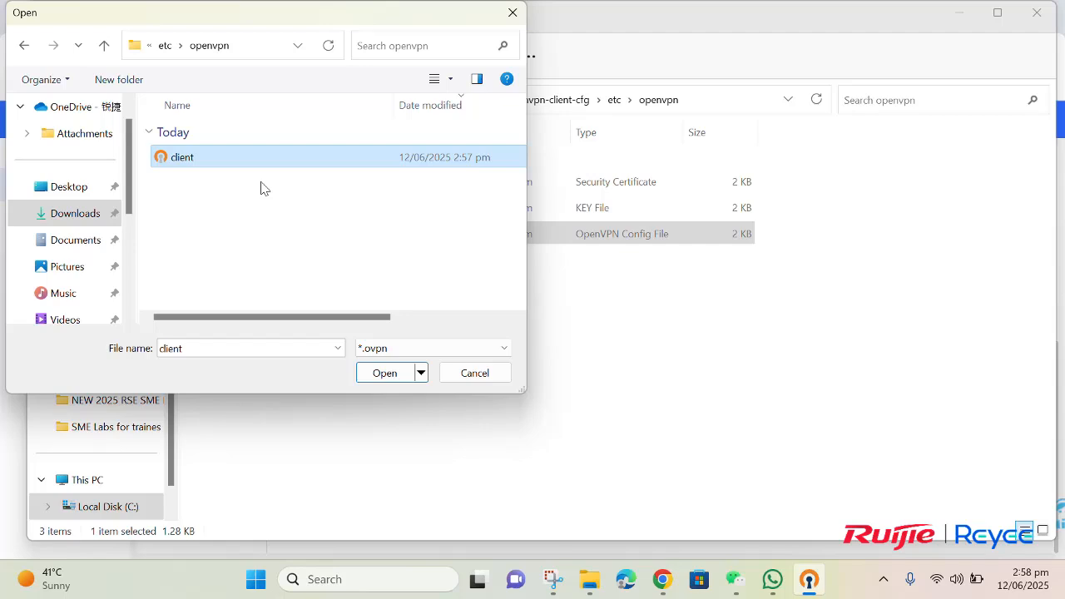
{"action": "left_click", "coordinate": [384, 374]}
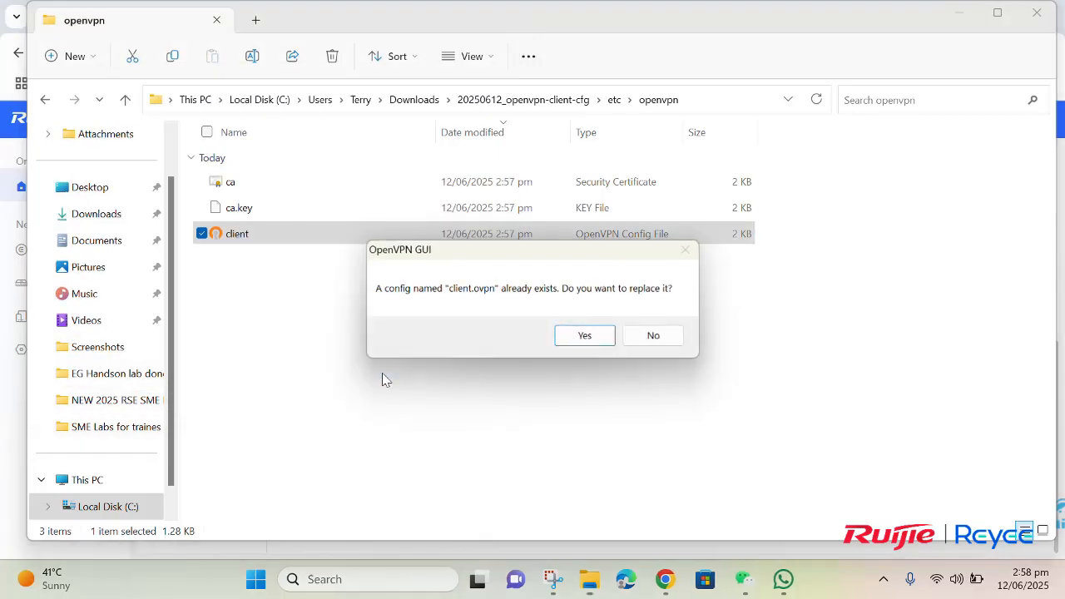
{"action": "left_click", "coordinate": [590, 338]}
Step: Connect the client profile, re-entering the VPN account password, so it gets IP 10.80.12.2
{"action": "left_click", "coordinate": [571, 339]}
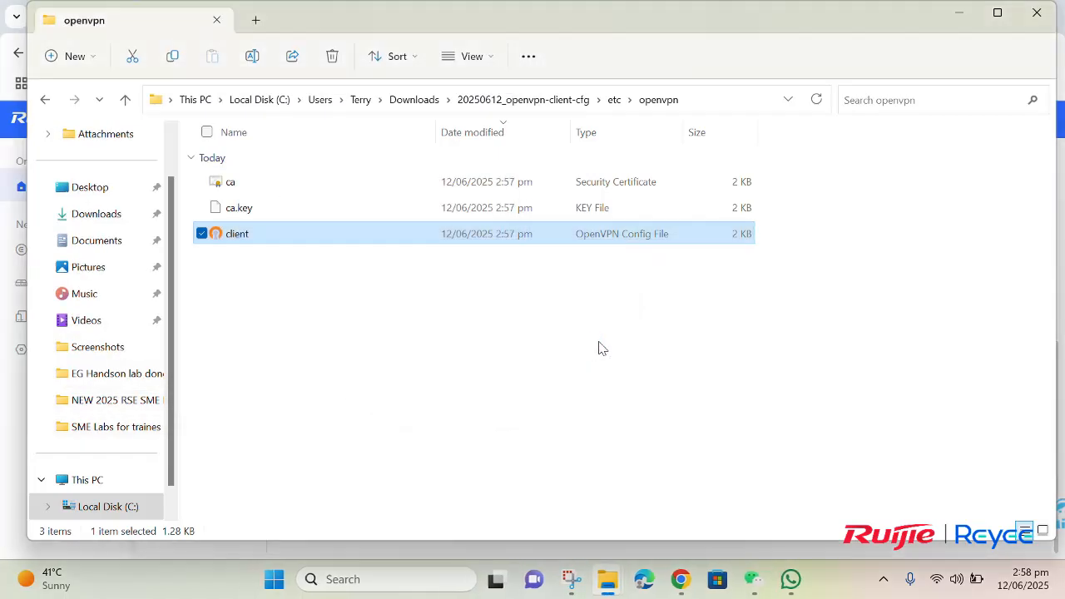
{"action": "left_click", "coordinate": [884, 579]}
{"action": "right_click", "coordinate": [853, 495]}
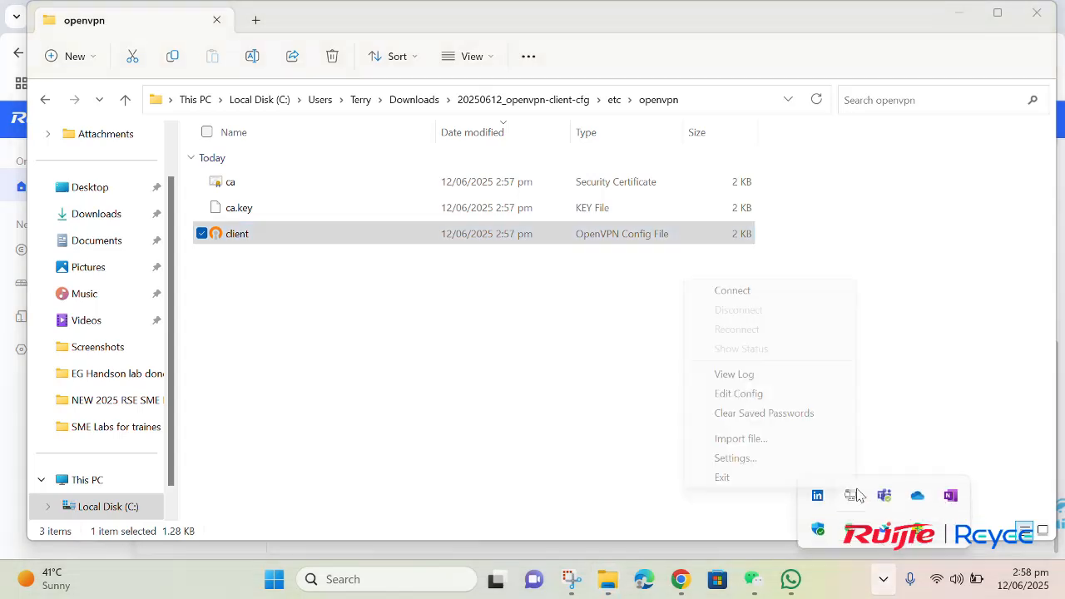
{"action": "left_click", "coordinate": [818, 296]}
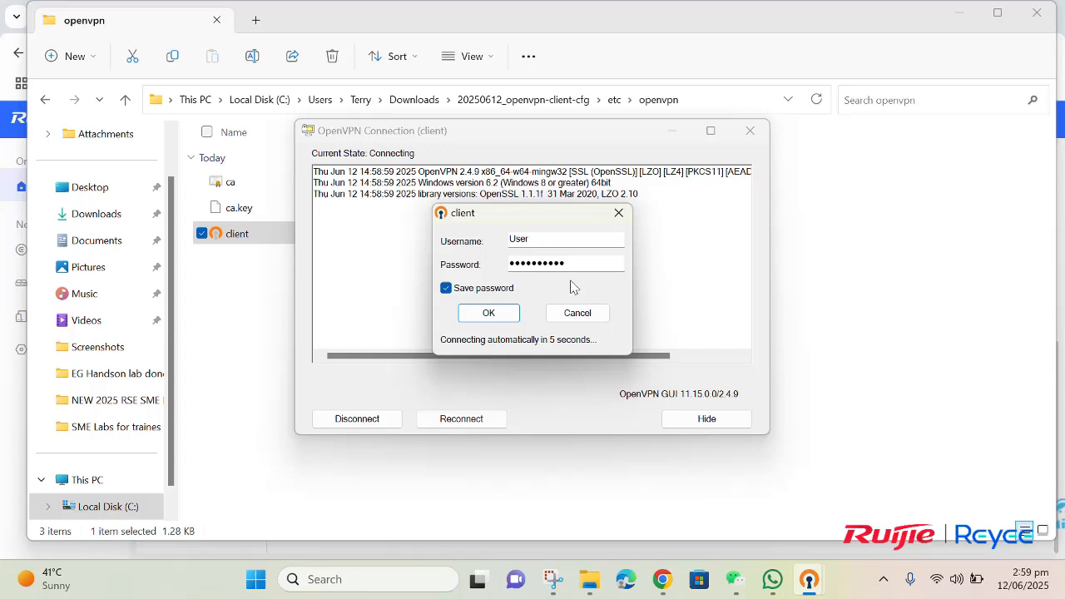
{"action": "left_click", "coordinate": [544, 242]}
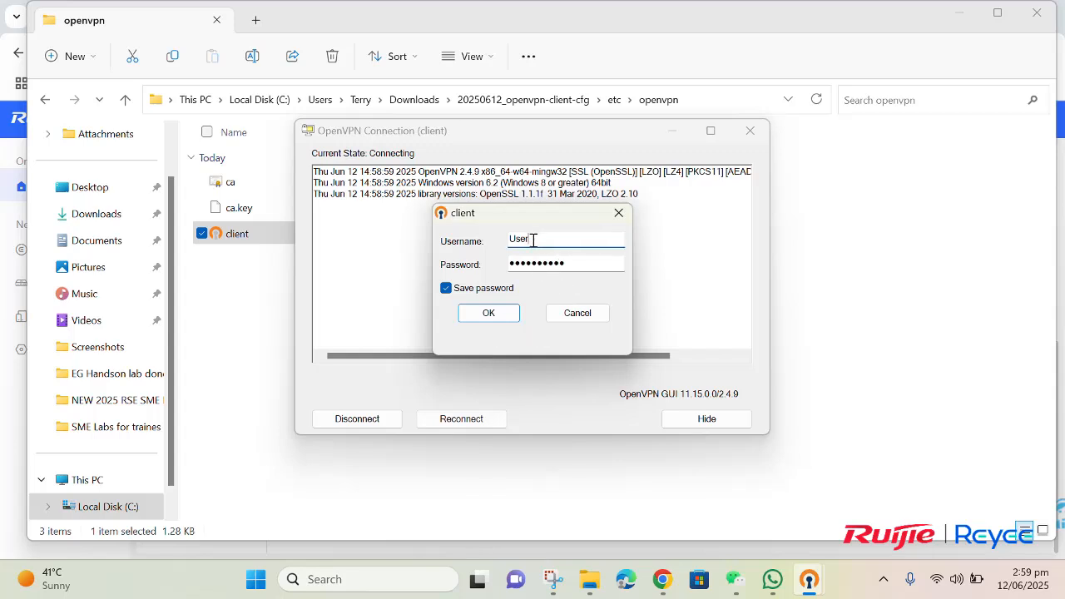
{"action": "double_click", "coordinate": [570, 266]}
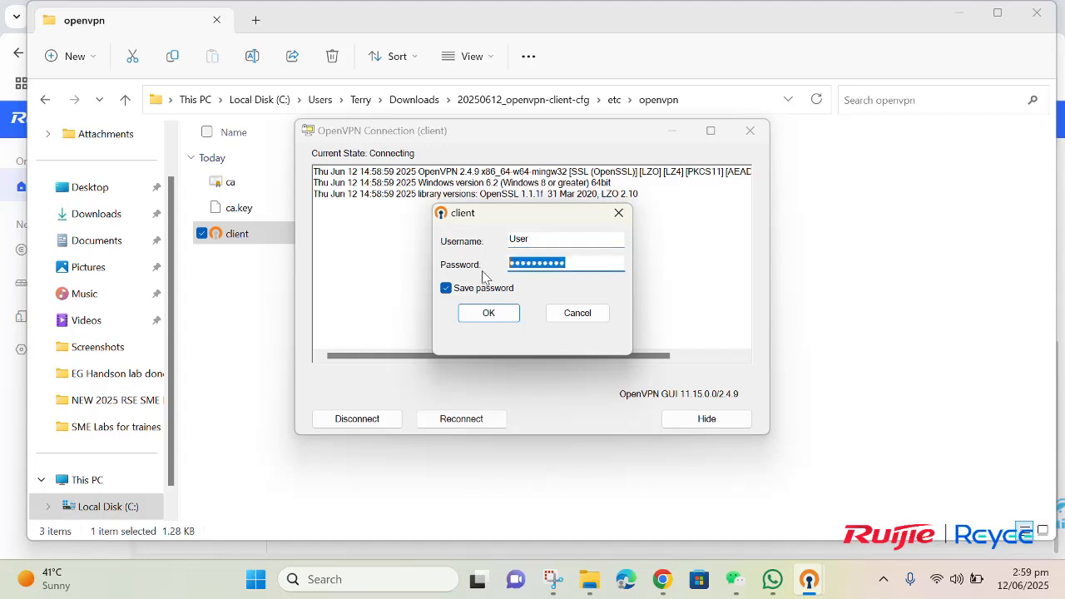
{"action": "key", "text": "BackSpace"}
{"action": "type", "text": "***"}
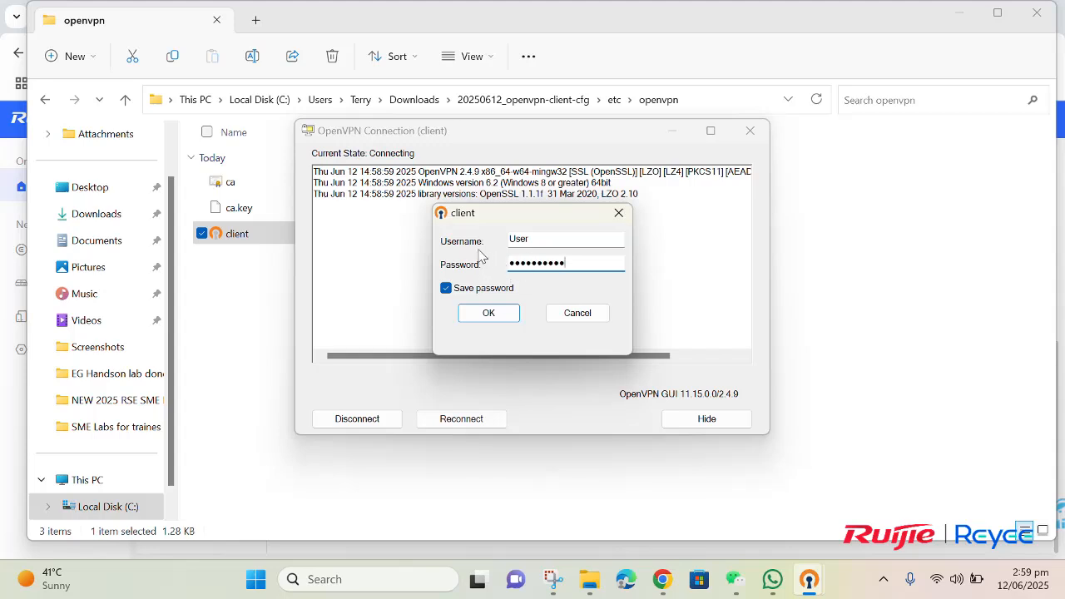
{"action": "left_click", "coordinate": [502, 319]}
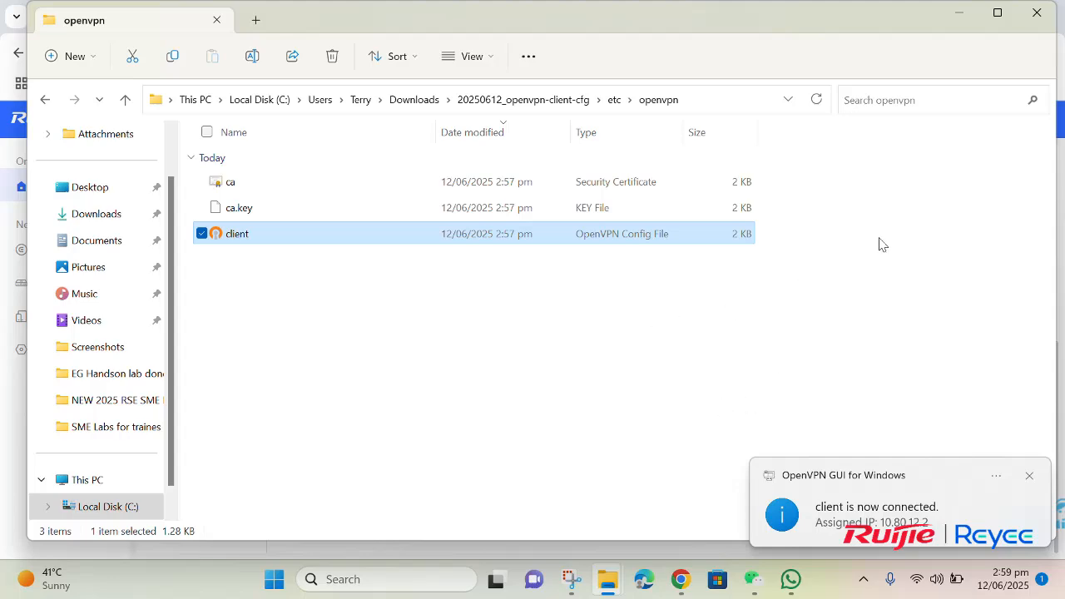
Step: Minimize File Explorer and open the eWeb Devices list showing the RAP73Pro at 192.168.110.4
{"action": "left_click", "coordinate": [960, 15]}
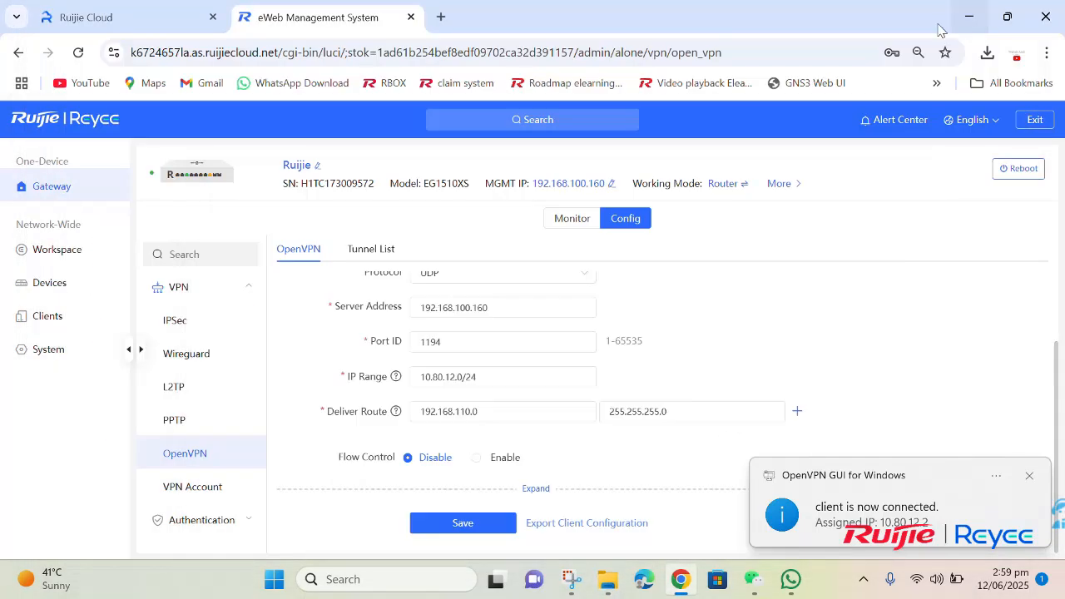
{"action": "left_click", "coordinate": [517, 35]}
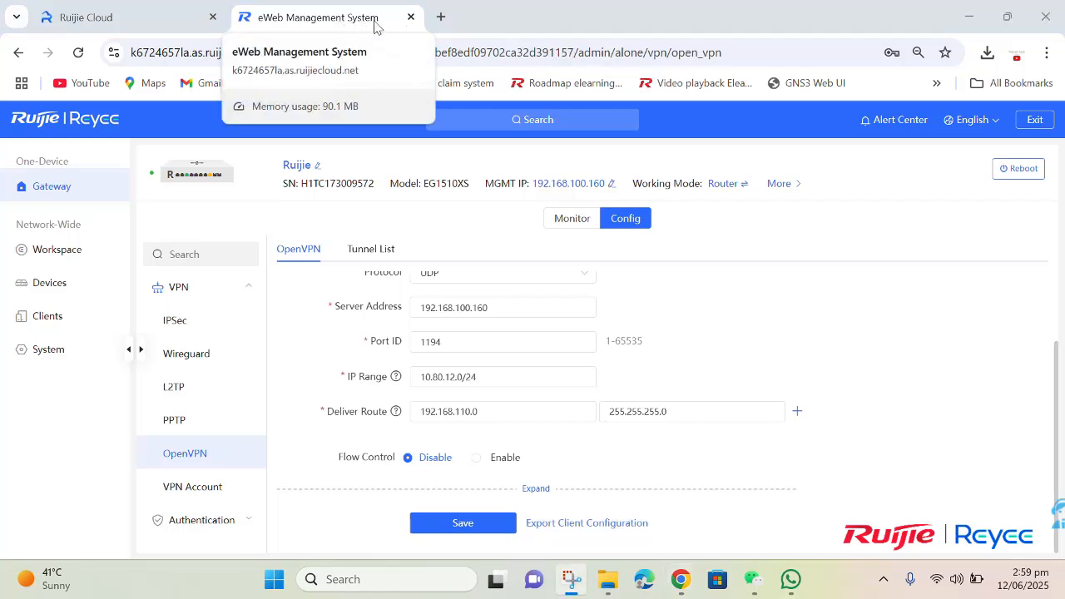
{"action": "left_click", "coordinate": [155, 18]}
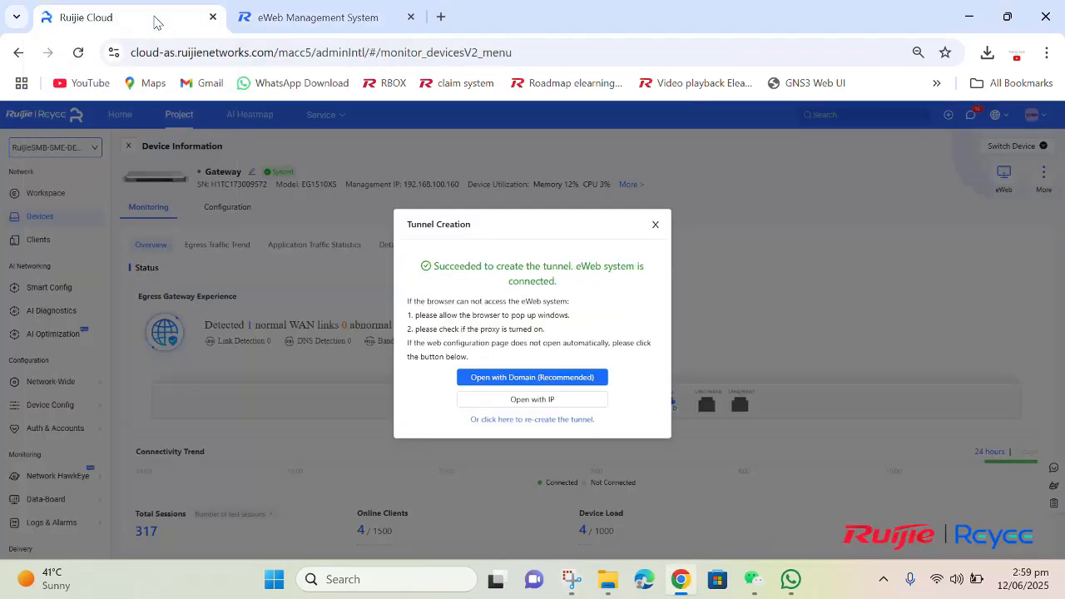
{"action": "left_click", "coordinate": [193, 53]}
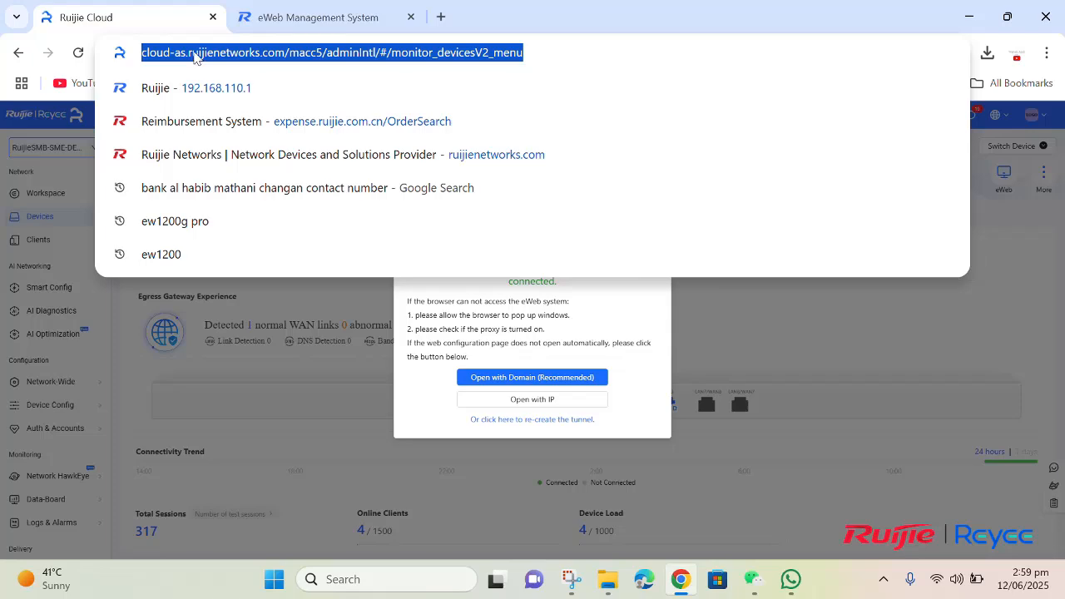
{"action": "left_click", "coordinate": [268, 21]}
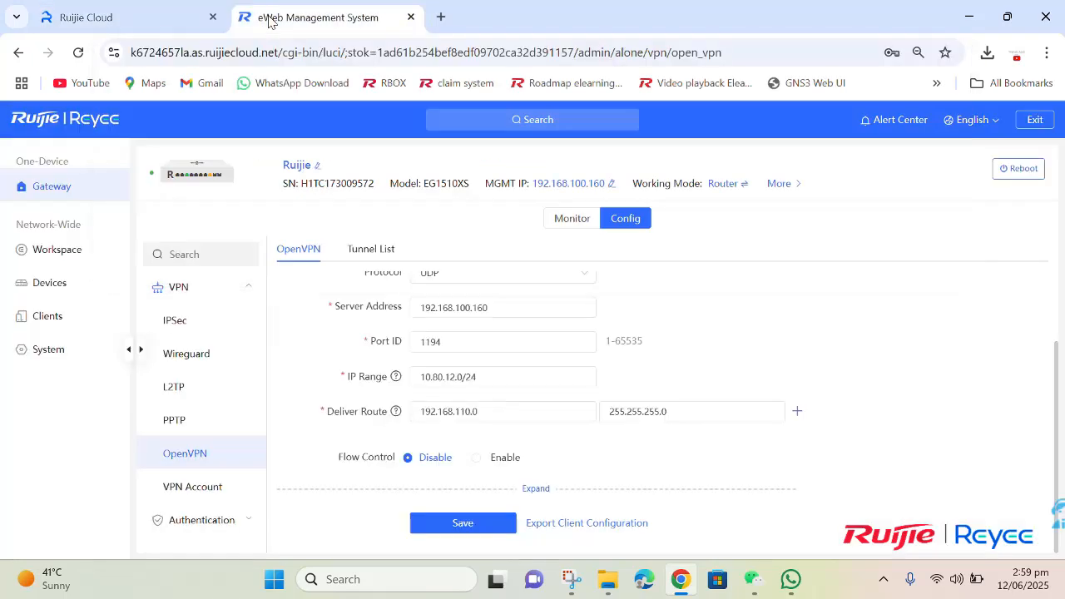
{"action": "left_click", "coordinate": [54, 296]}
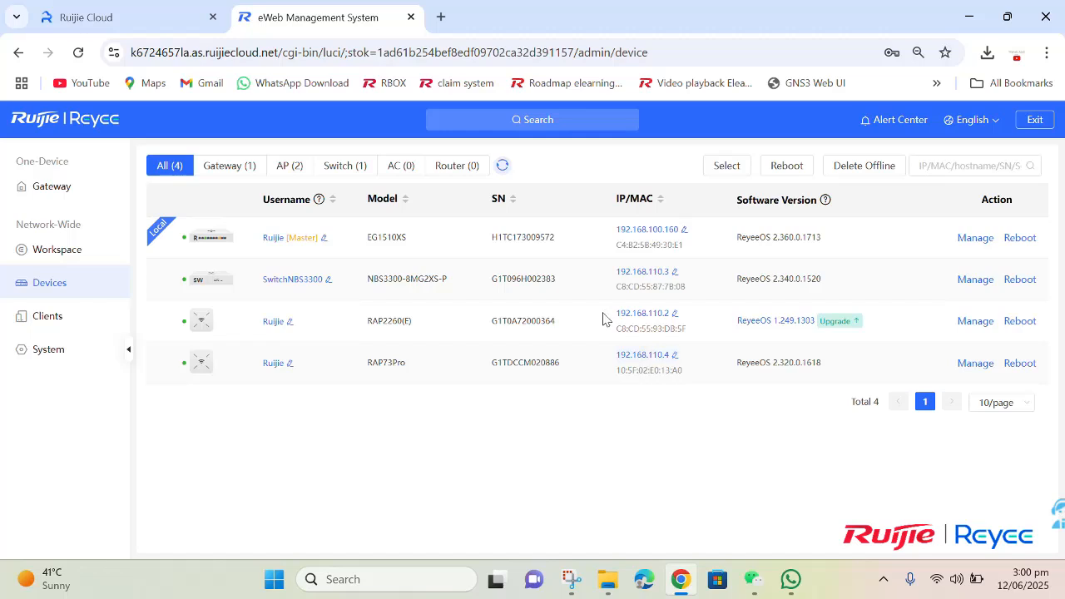
Step: Load 192.168.110.4 in the Ruijie Cloud tab's address bar
{"action": "left_click", "coordinate": [84, 15]}
{"action": "key", "text": "BackSpace"}
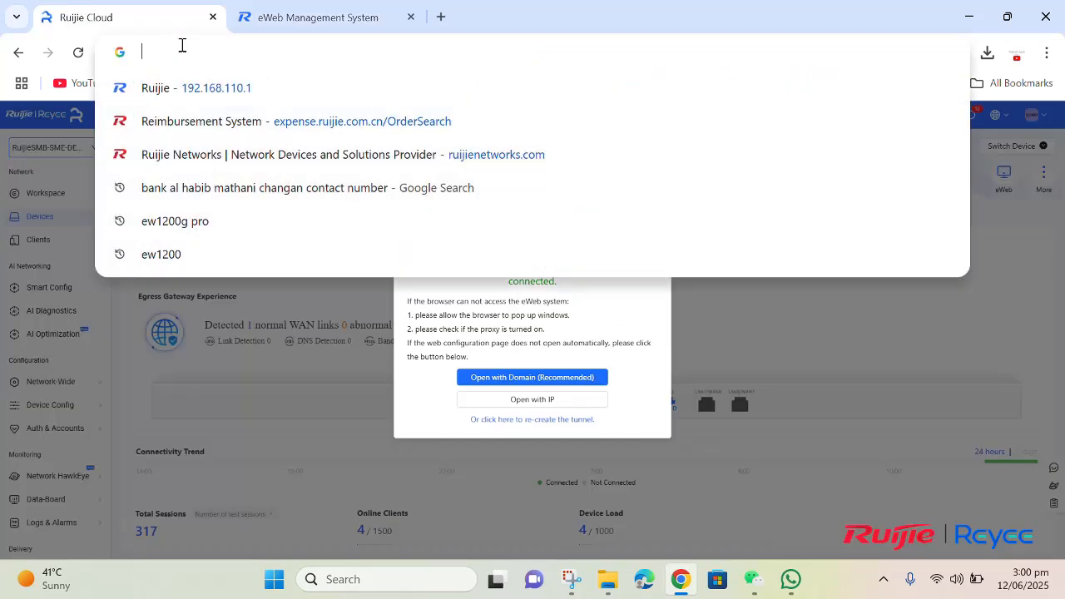
{"action": "type", "text": "192.1"}
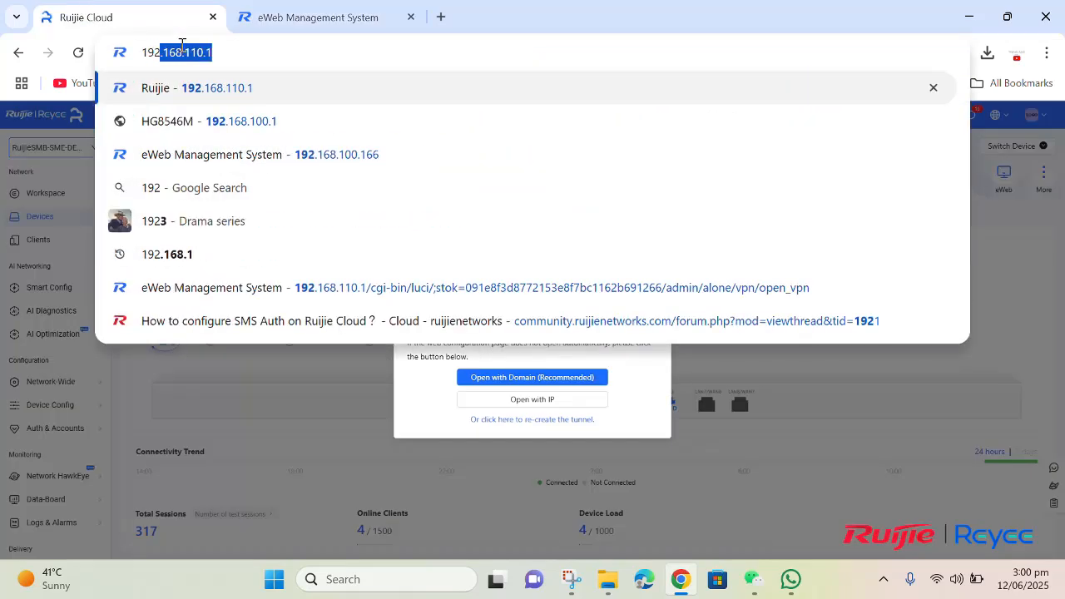
{"action": "type", "text": "68.1"}
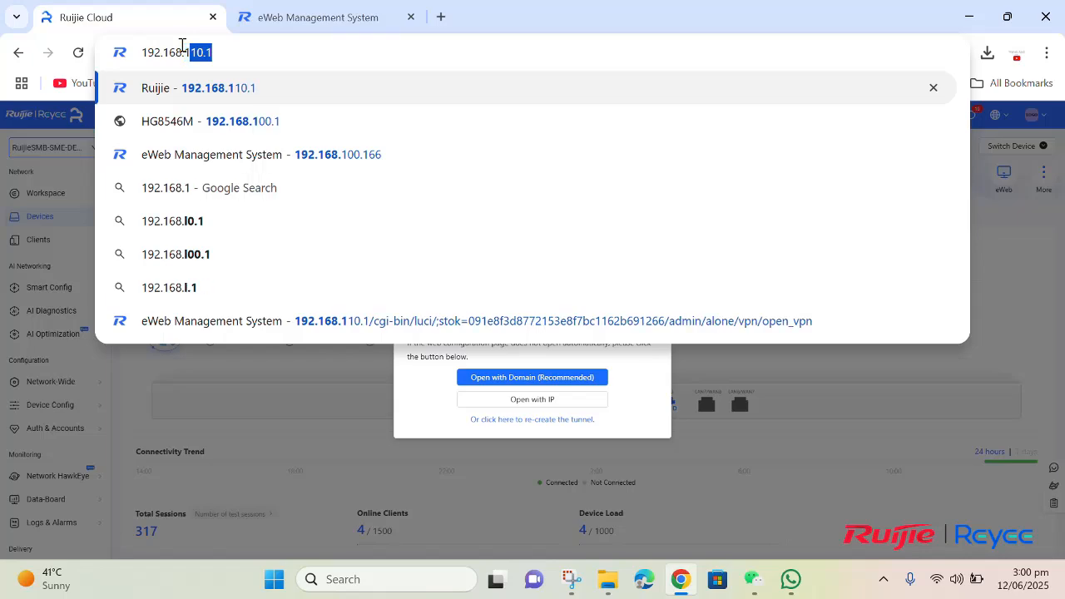
{"action": "type", "text": "10.3"}
{"action": "key", "text": "BackSpace"}
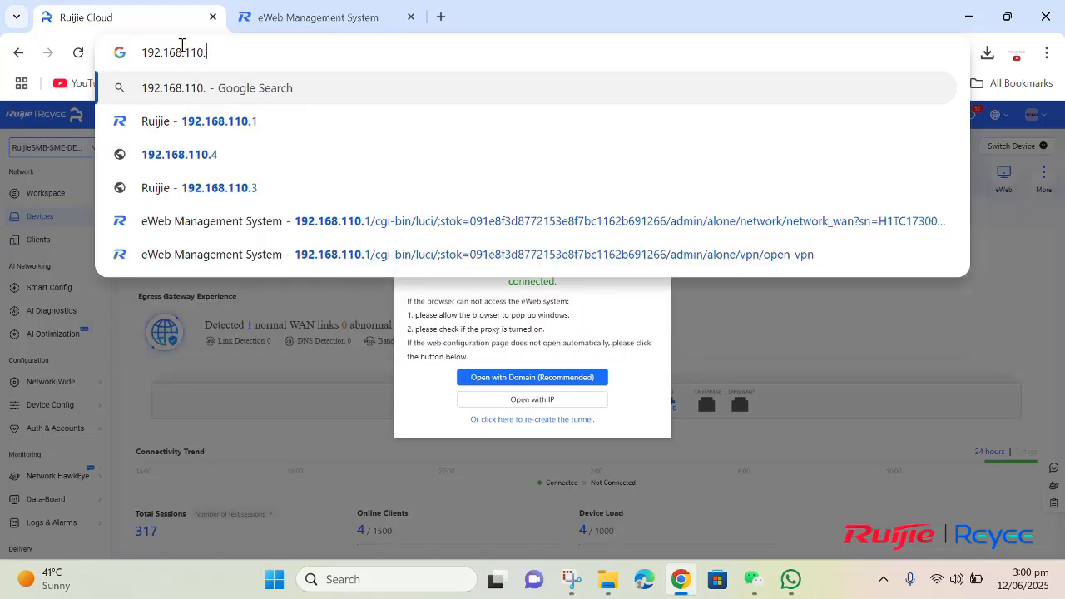
{"action": "type", "text": "4"}
{"action": "key", "text": "Return"}
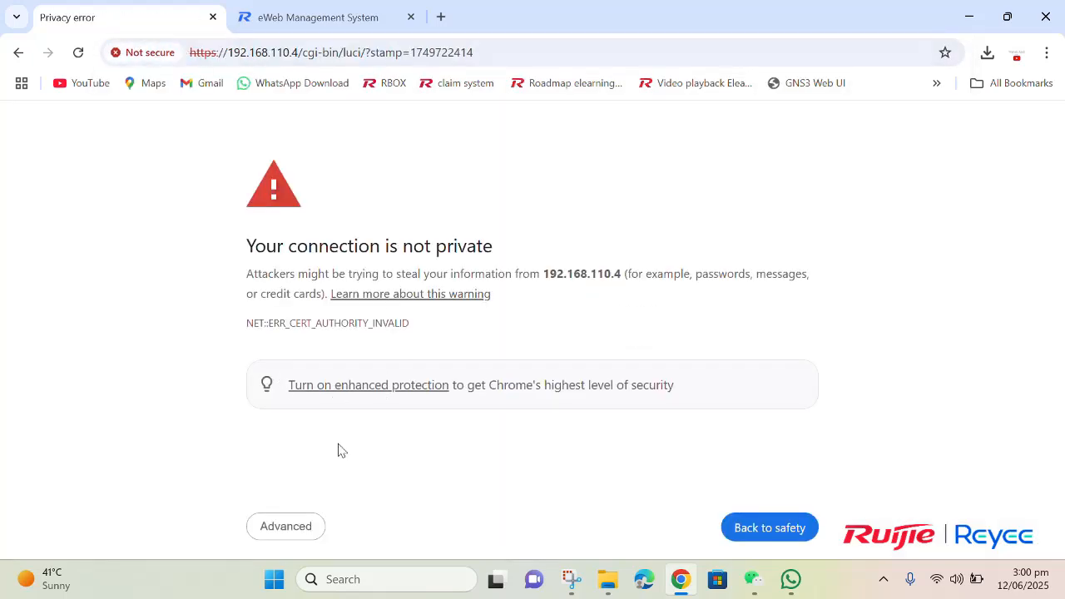
Step: Proceed past the certificate warning to reach the RAP73Pro login page
{"action": "left_click", "coordinate": [288, 528]}
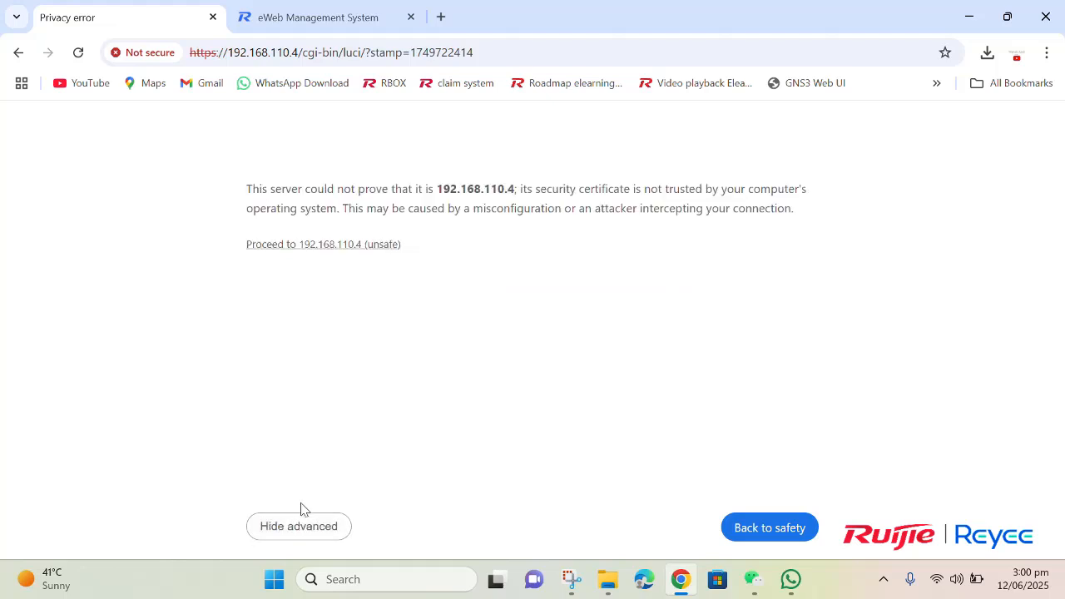
{"action": "left_click", "coordinate": [321, 245]}
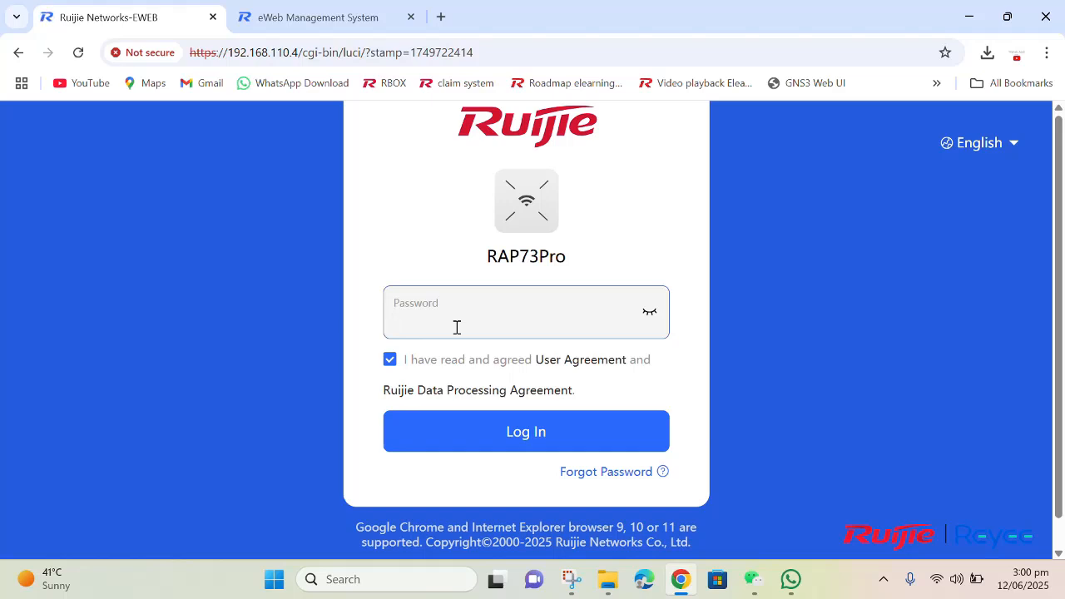
{"action": "left_click", "coordinate": [884, 579]}
{"action": "mouse_move", "coordinate": [856, 513]}
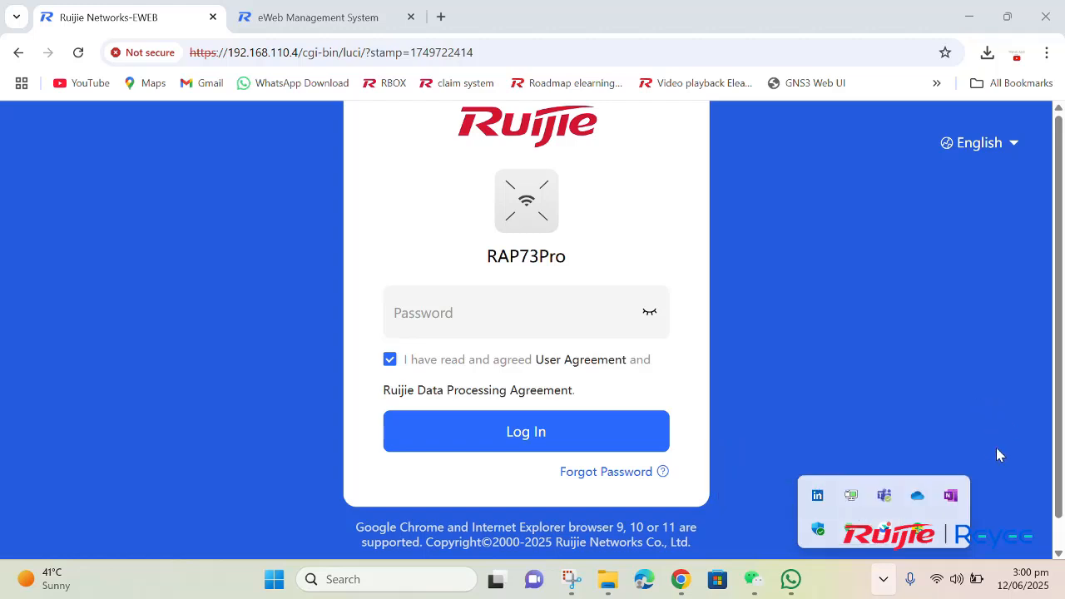